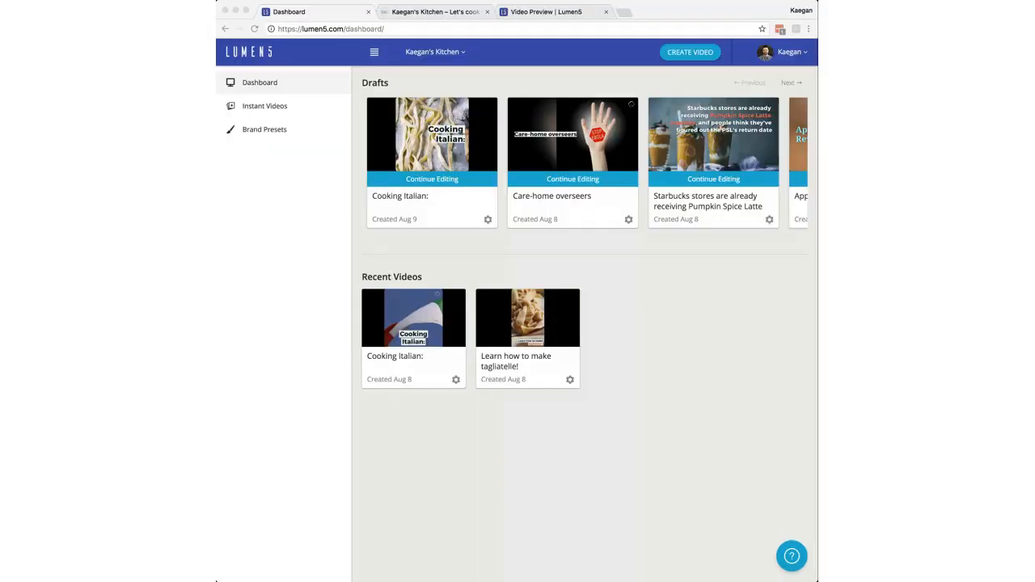
Load the lumen5.com home page and return from it to the account dashboard.
click(626, 303)
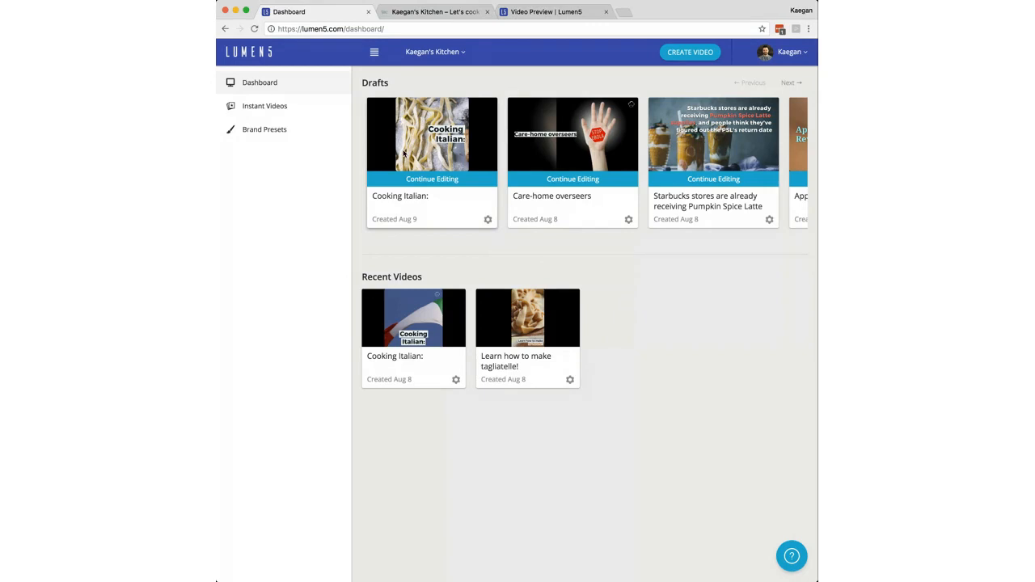
click(254, 28)
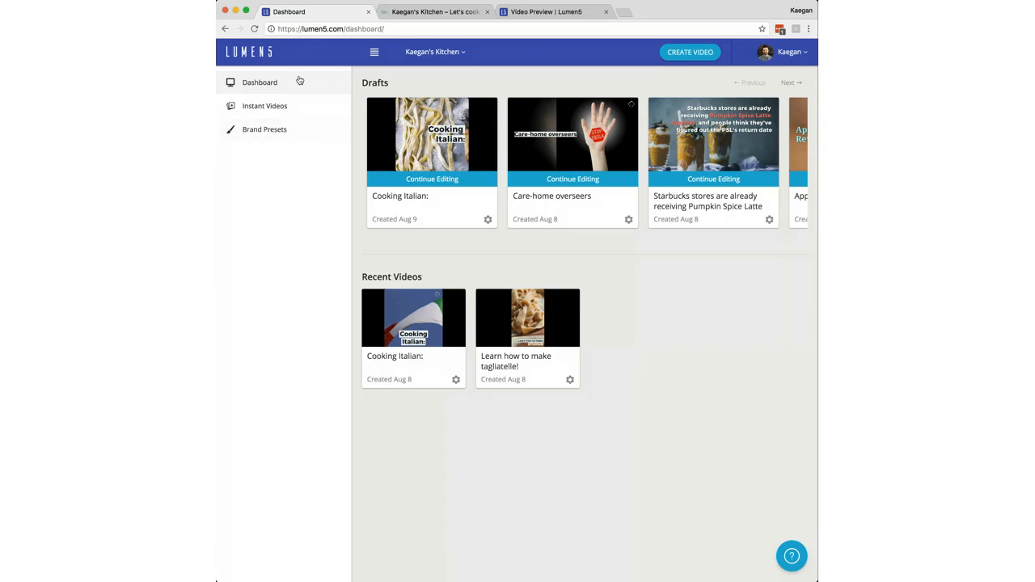
drag(385, 28, 347, 28)
key(BackSpace)
key(Return)
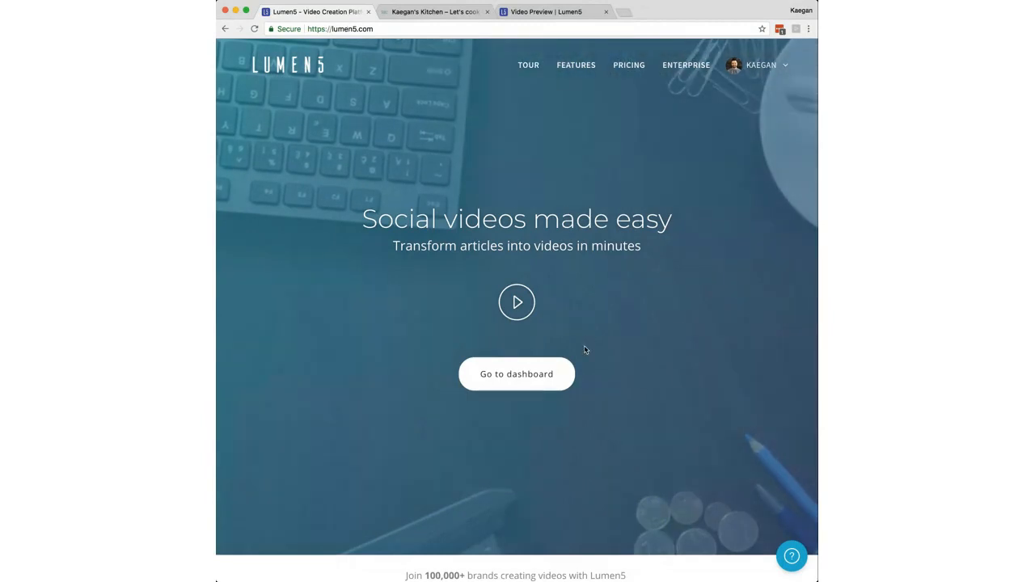
click(538, 377)
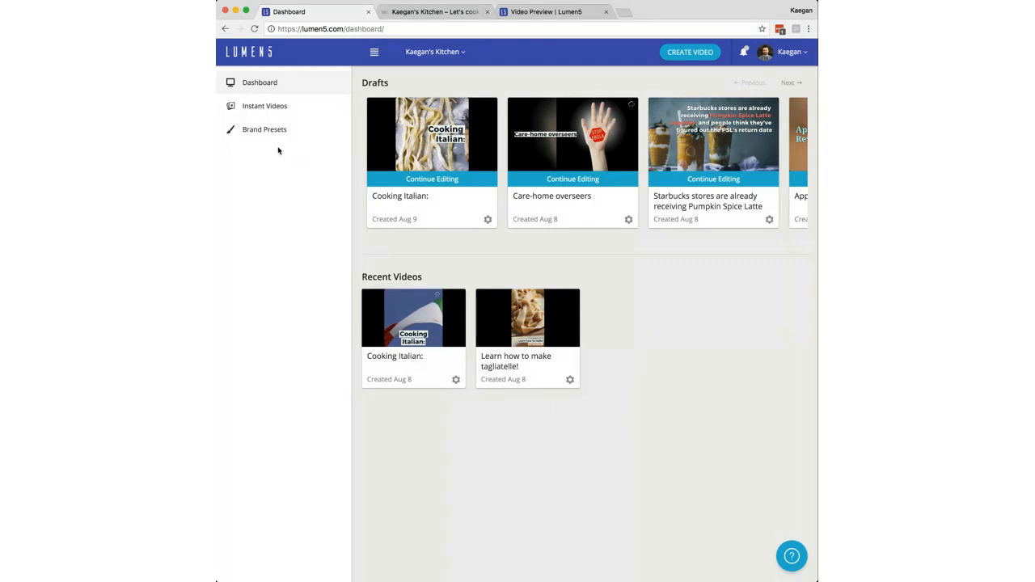
Visit the Instant Videos page, and open the Kaegan's Kitchen preset among the brand presets.
click(256, 110)
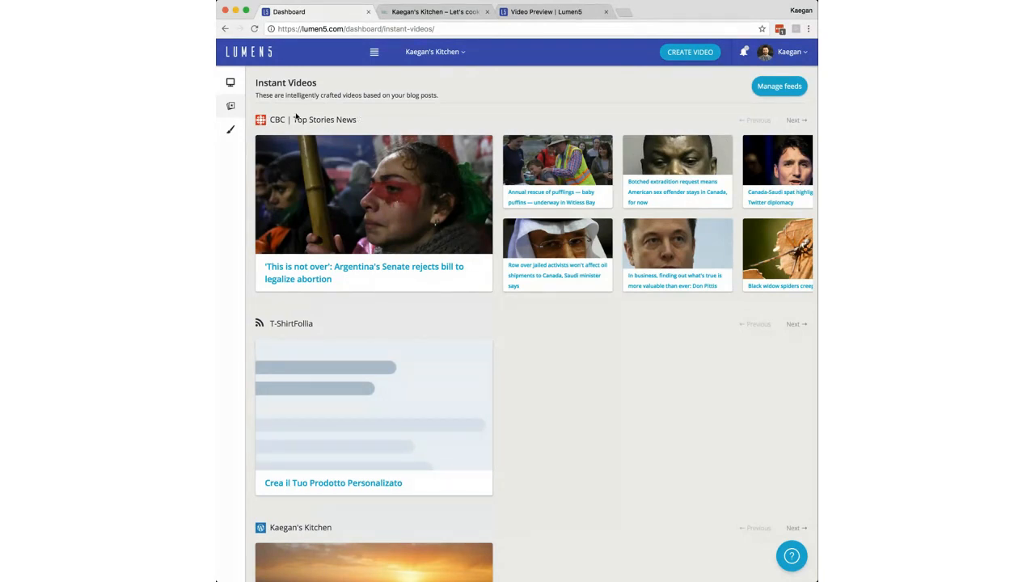
click(239, 132)
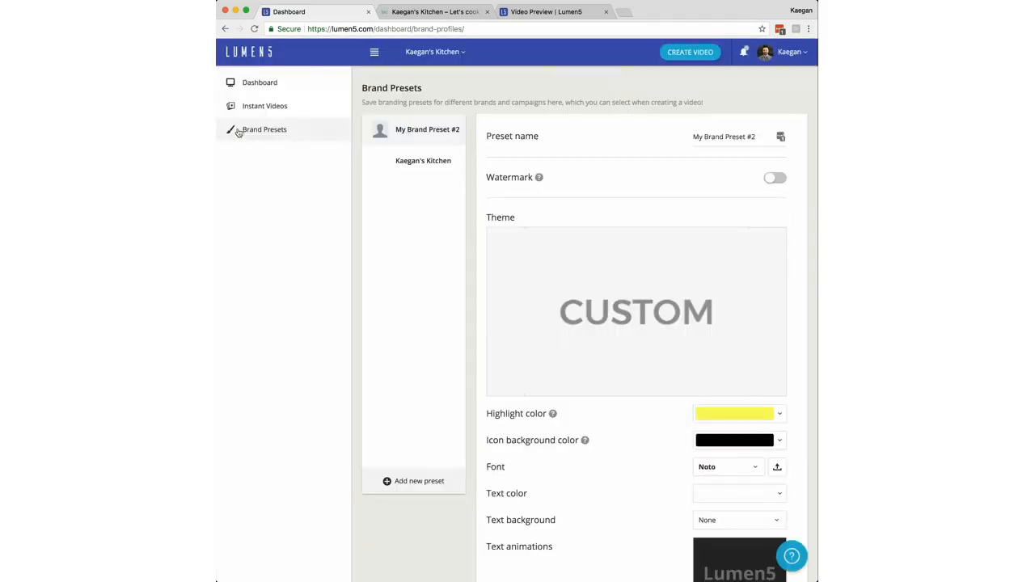
click(429, 162)
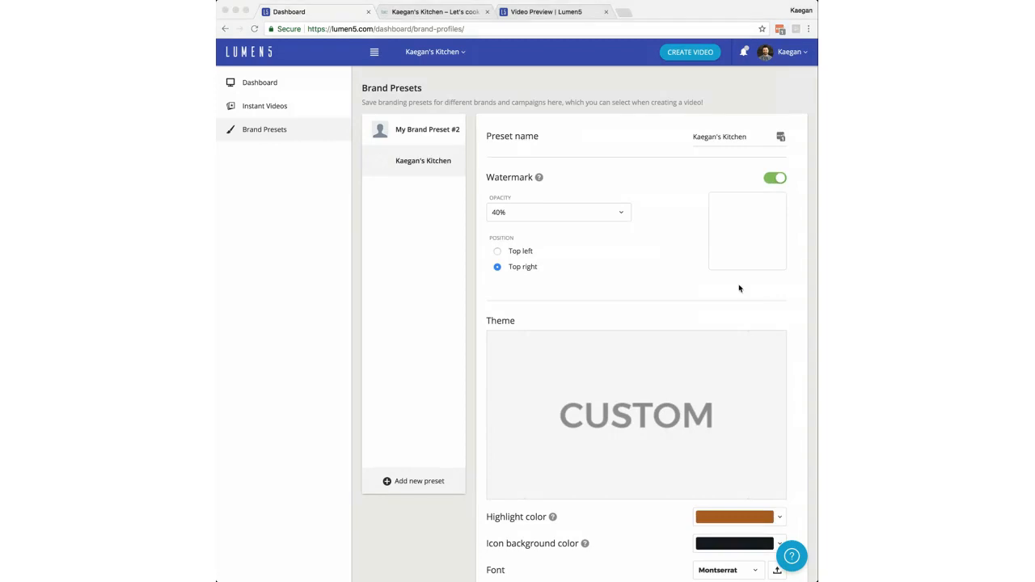
click(608, 281)
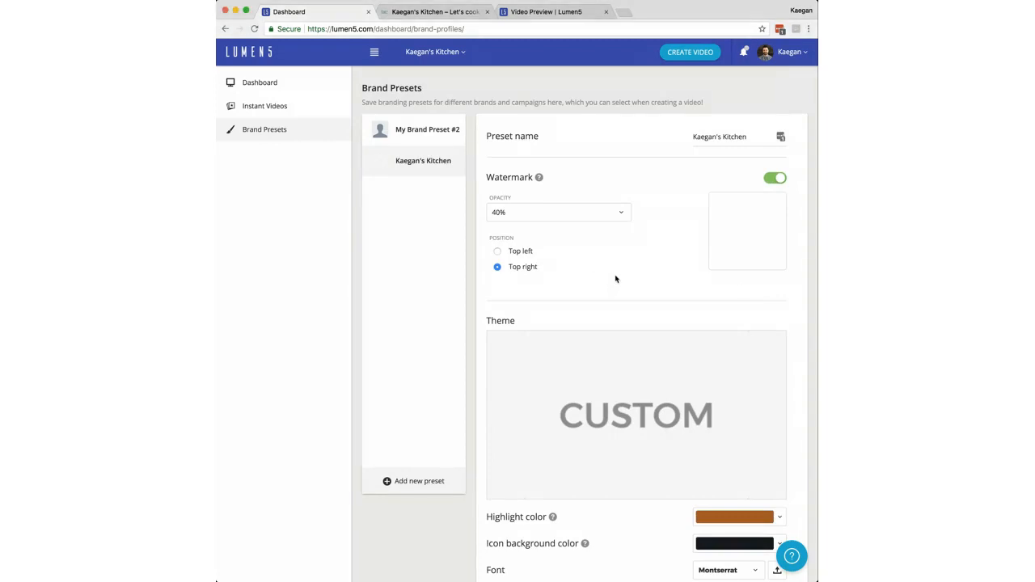
Review the preset's watermark opacity choices and its theme, colour, font and text background settings.
click(571, 217)
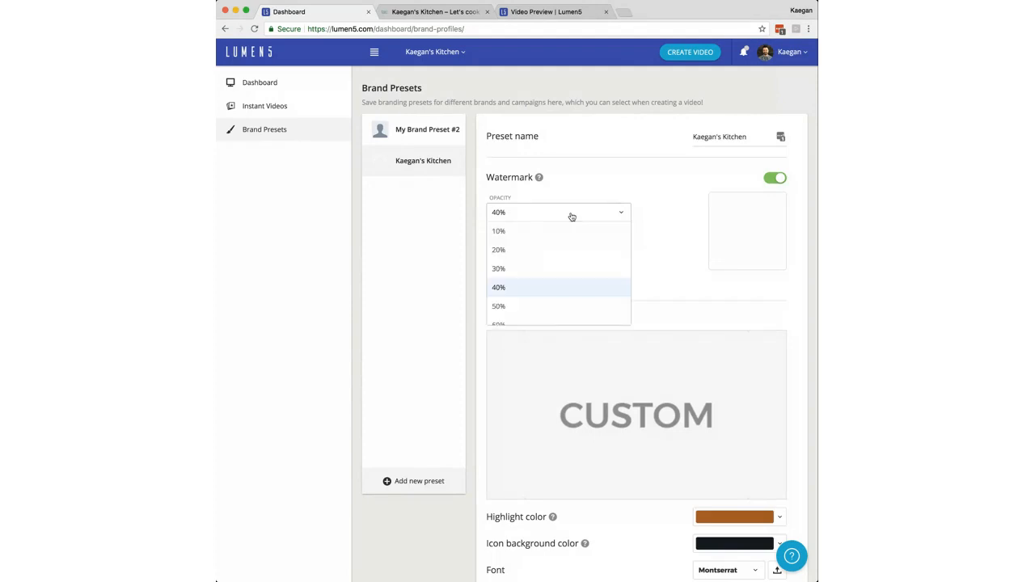
click(571, 217)
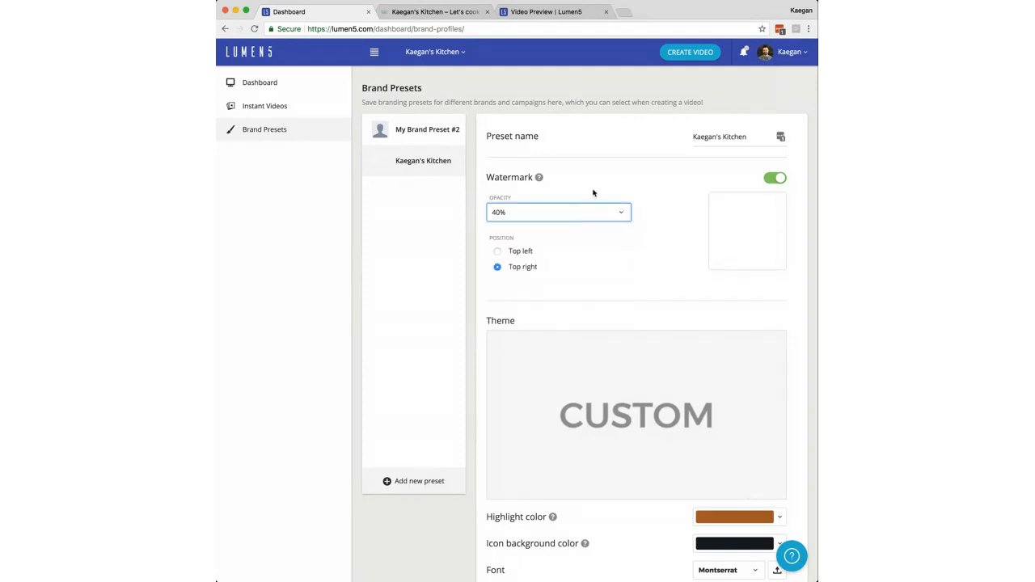
click(593, 192)
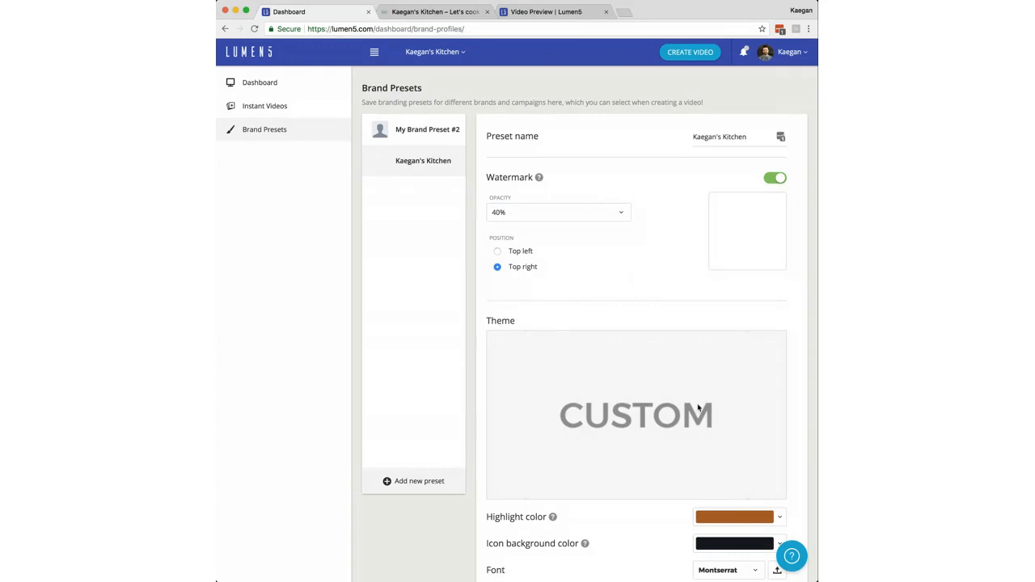
scroll(629, 532, down, 3)
scroll(629, 532, down, 2)
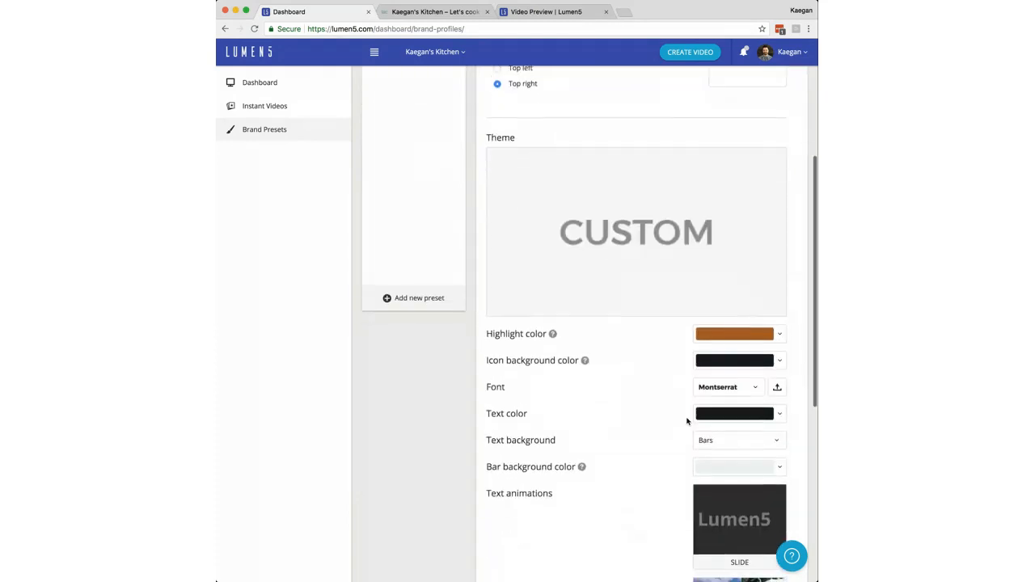
scroll(544, 464, up, 5)
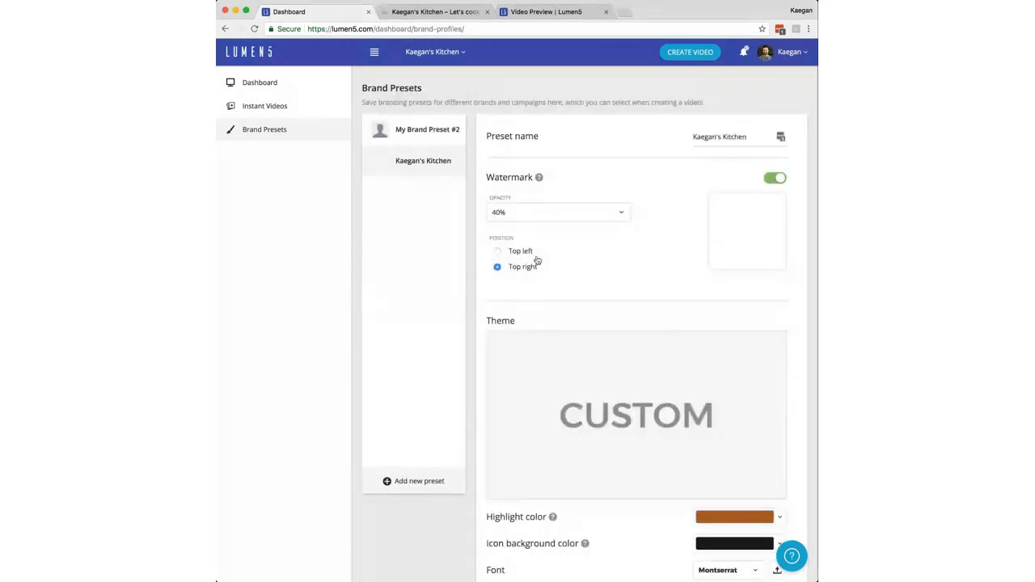
Set the watermark opacity of the Kaegan's Kitchen preset to 100%.
click(533, 213)
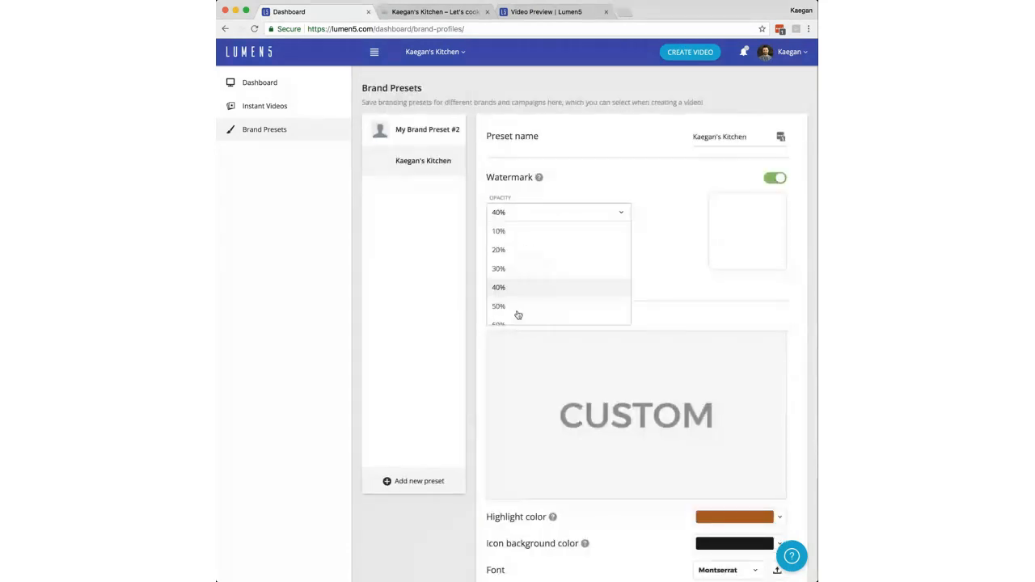
scroll(518, 314, down, 3)
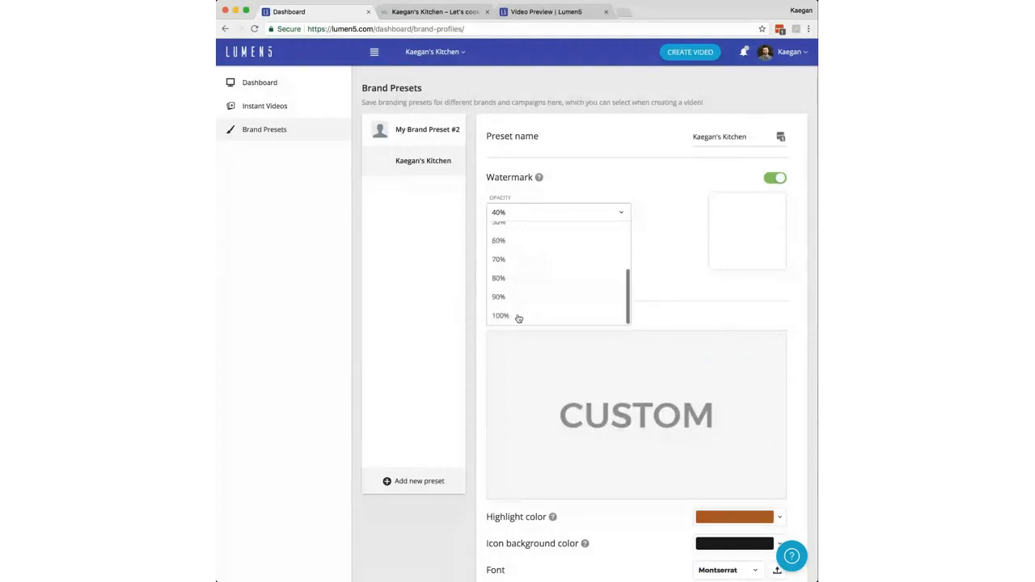
click(518, 316)
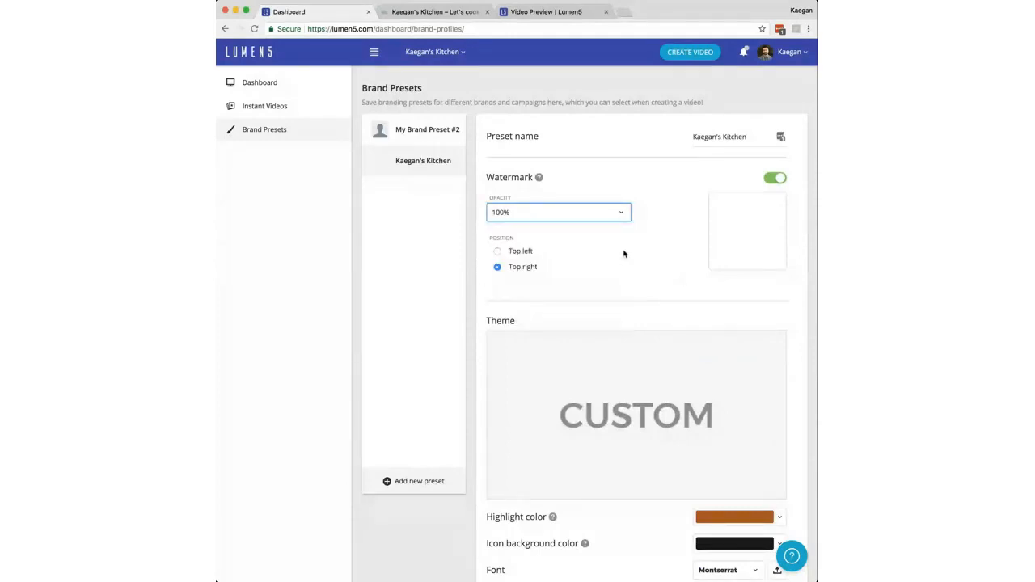
Start a new video, and open the blog post "Cooking Italian: How to make tagliatelle!" on the Kaegan's Kitchen WordPress site.
click(691, 53)
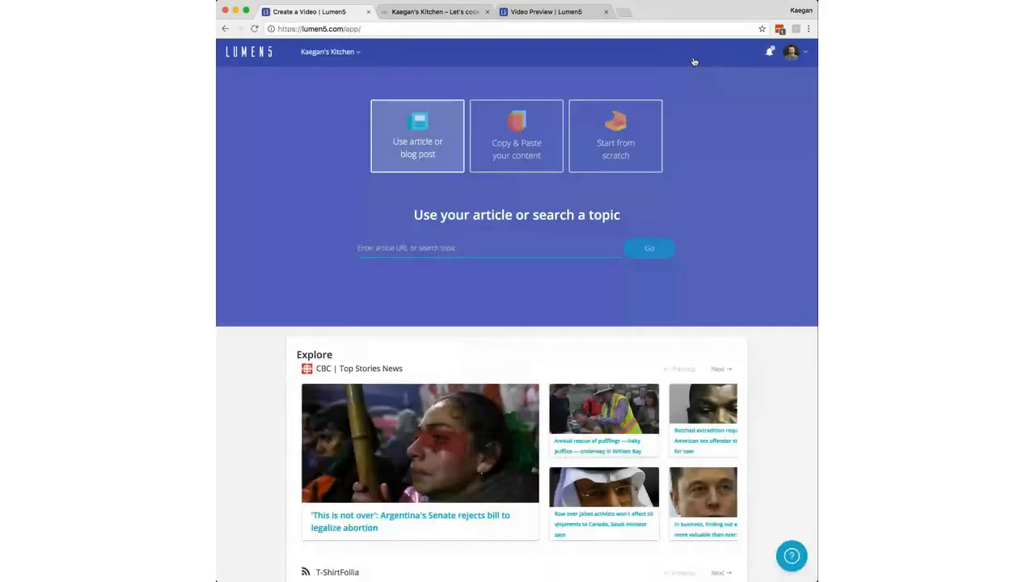
click(420, 12)
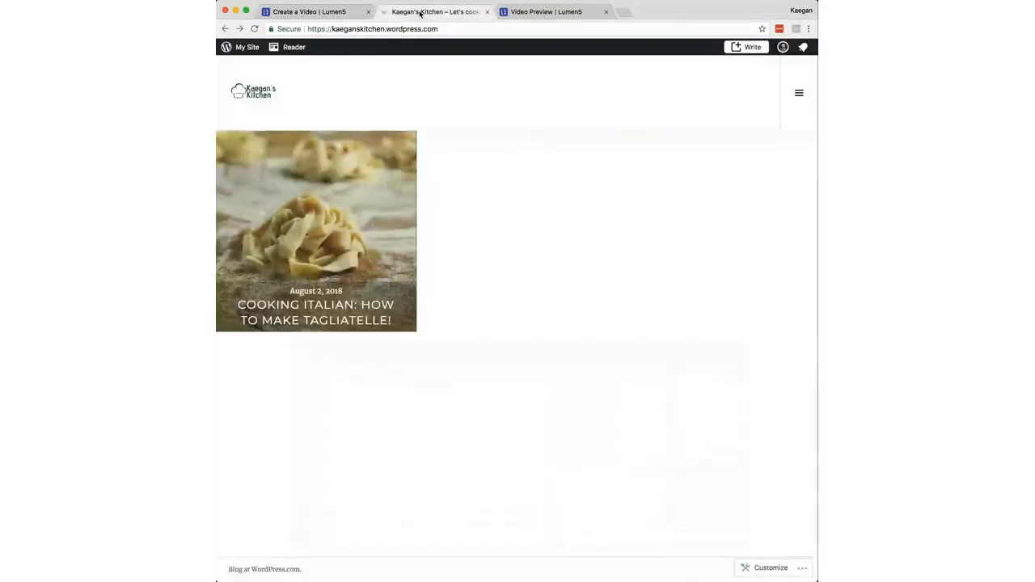
click(362, 260)
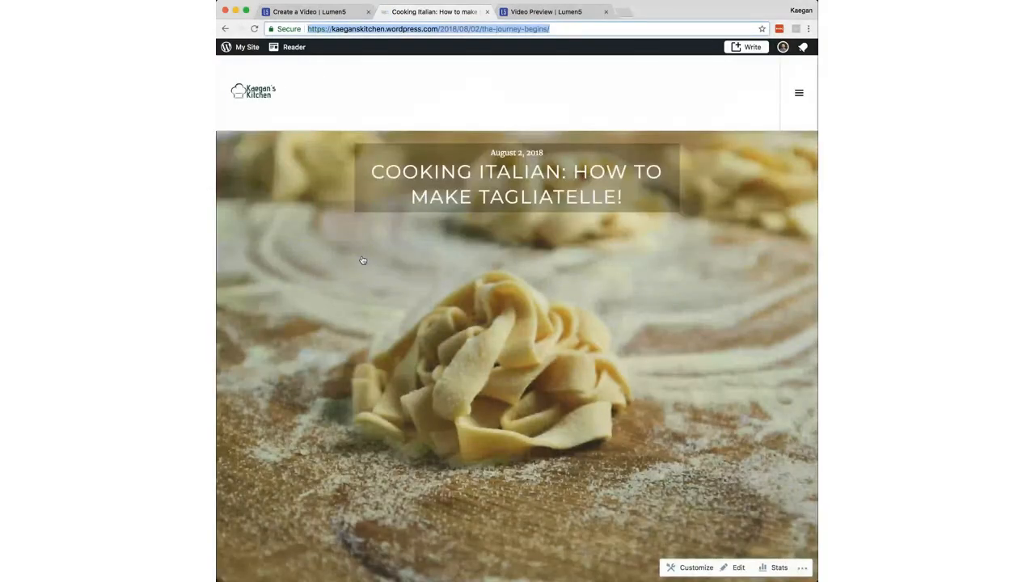
click(259, 103)
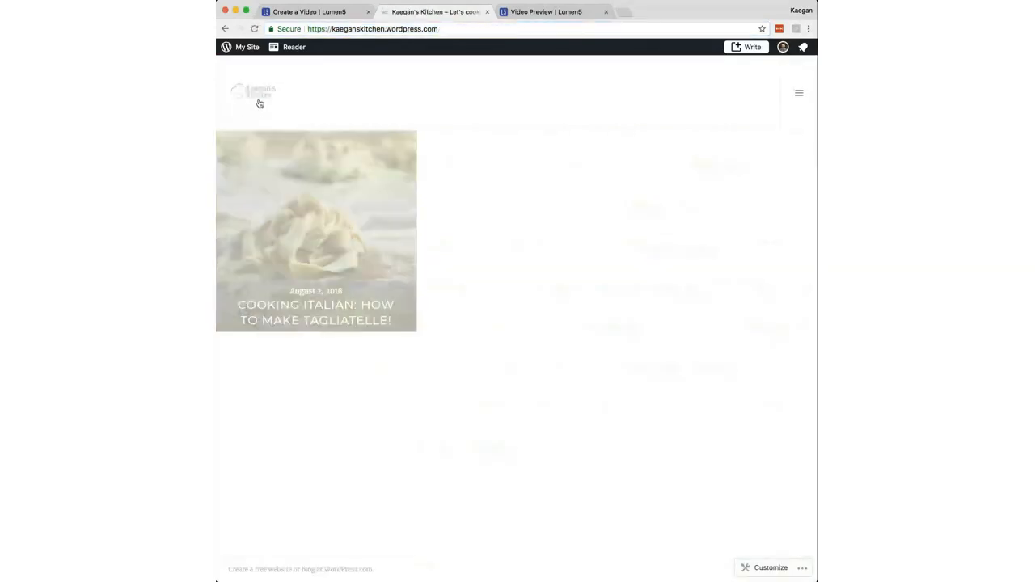
click(333, 204)
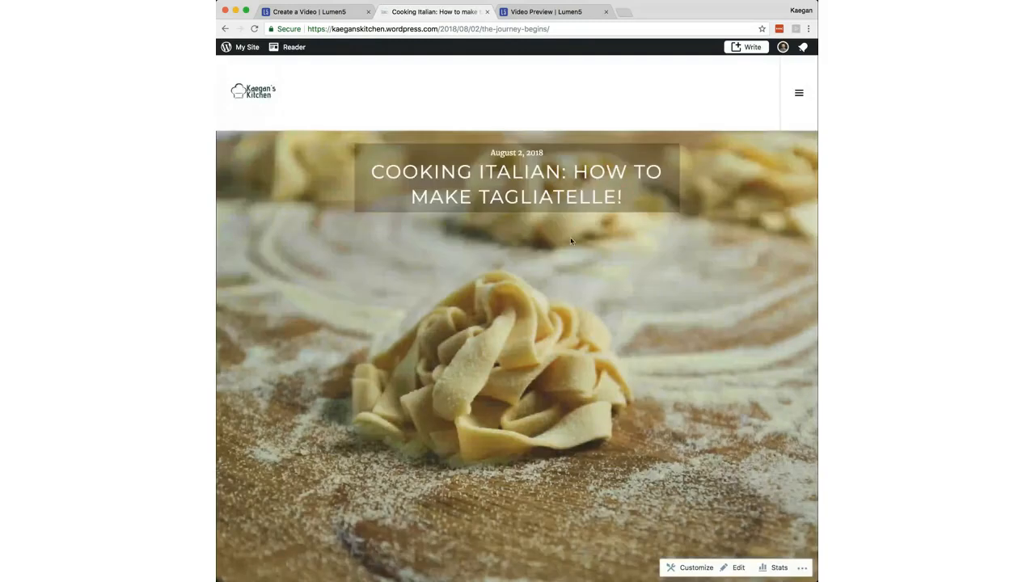
Read through the tagliatelle post's recipe text and photos down to the end of the page.
scroll(569, 214, down, 5)
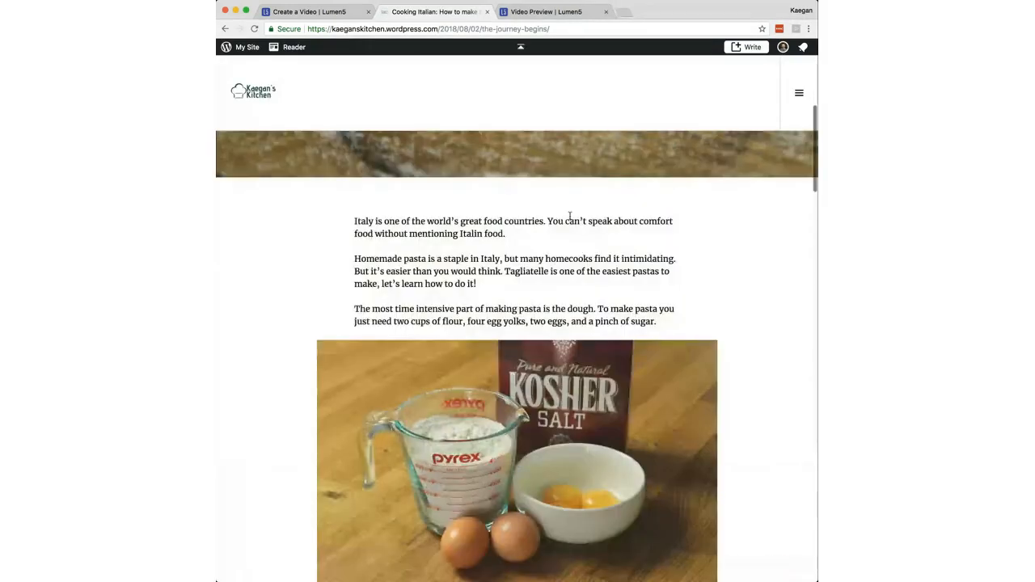
scroll(570, 218, down, 3)
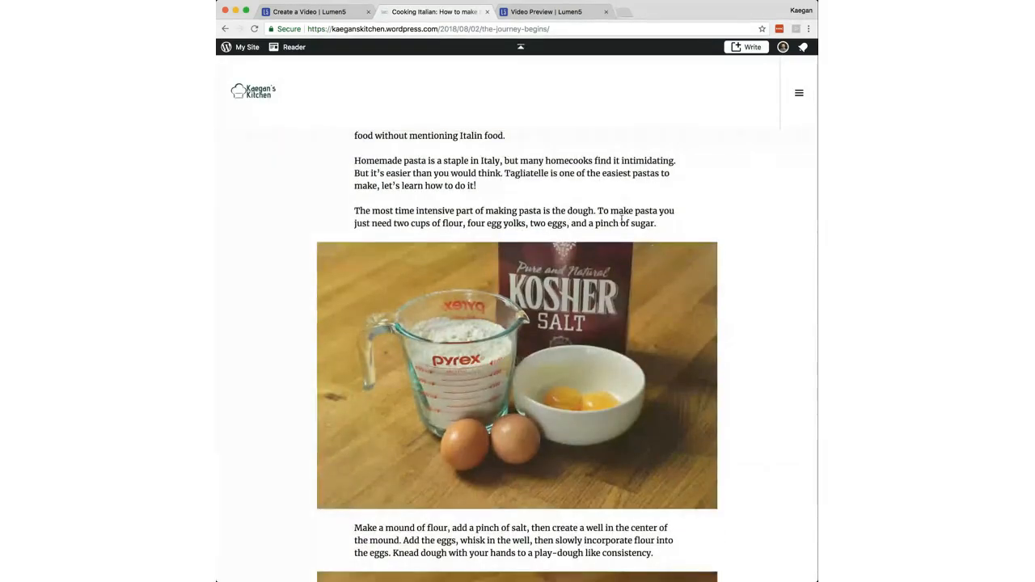
scroll(621, 219, down, 15)
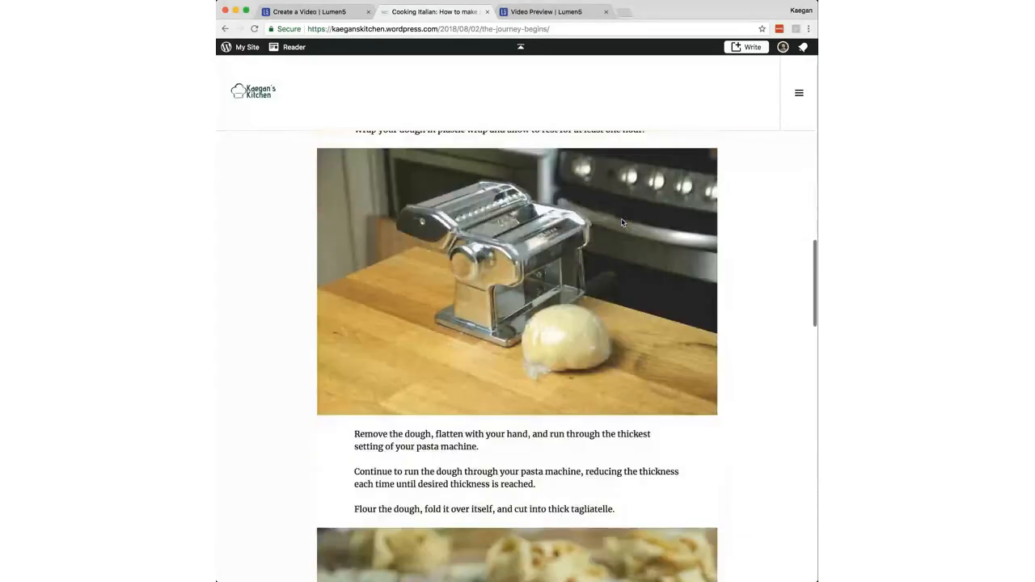
scroll(622, 223, down, 13)
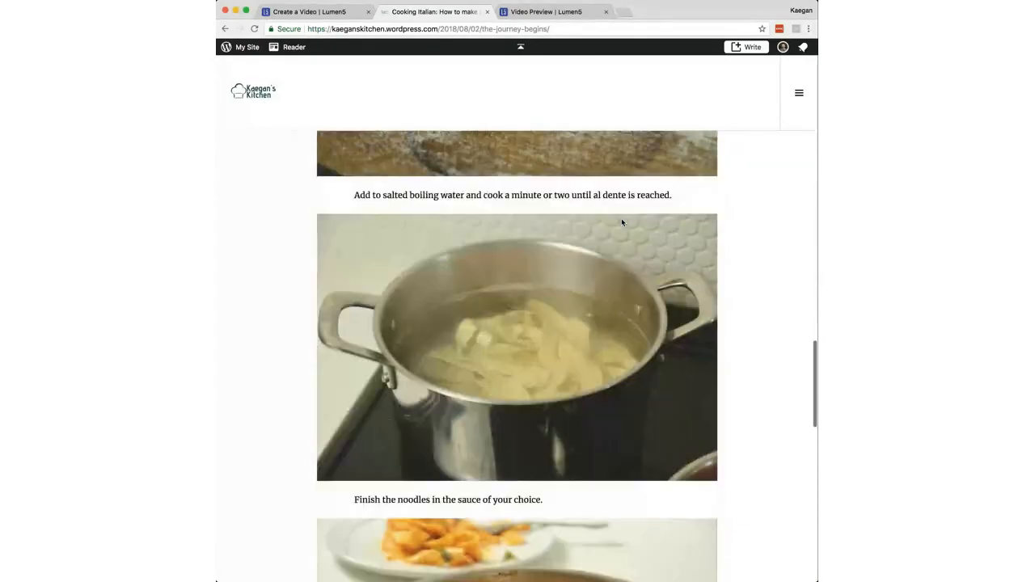
scroll(622, 223, down, 13)
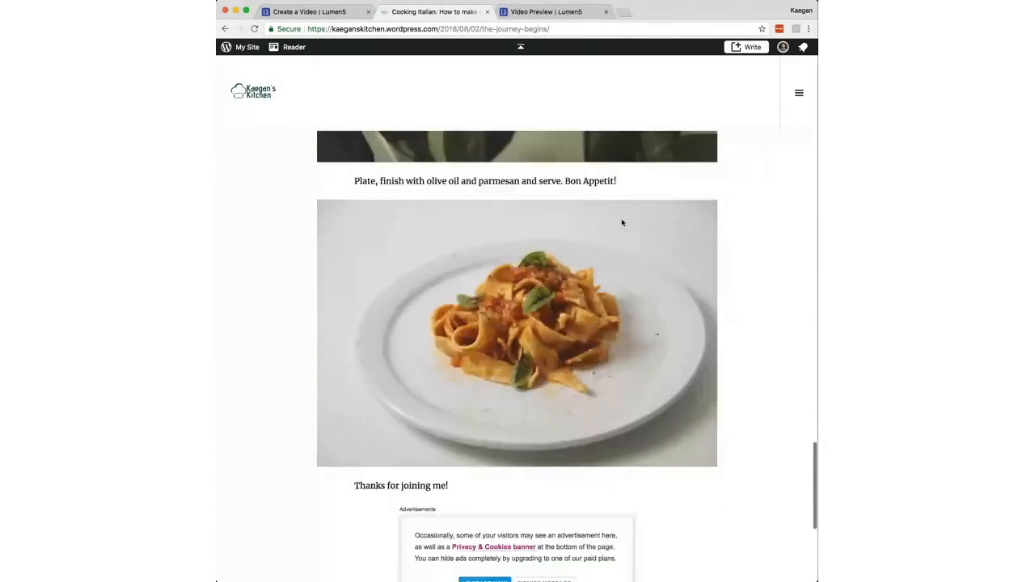
scroll(622, 222, down, 3)
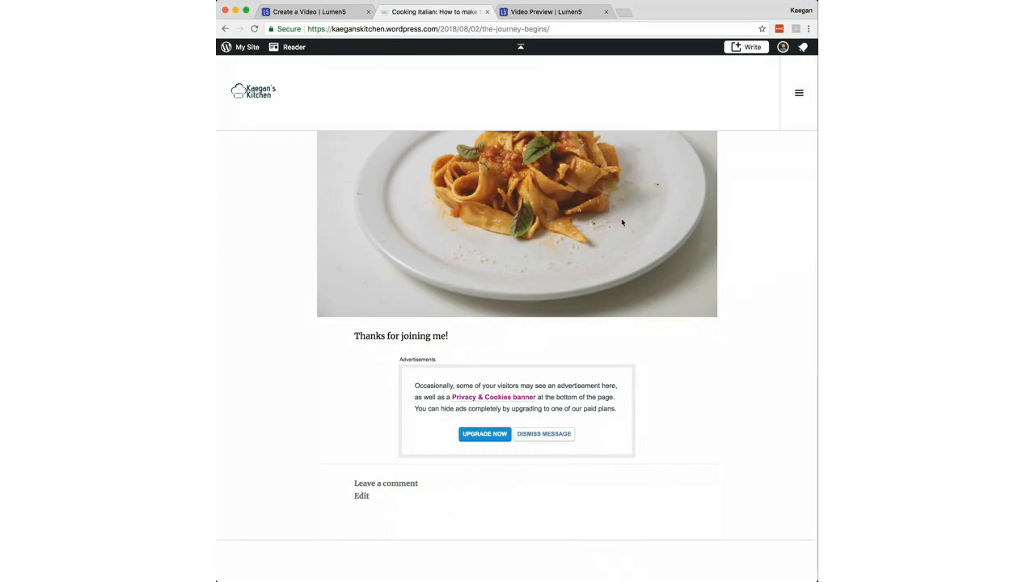
scroll(622, 223, up, 20)
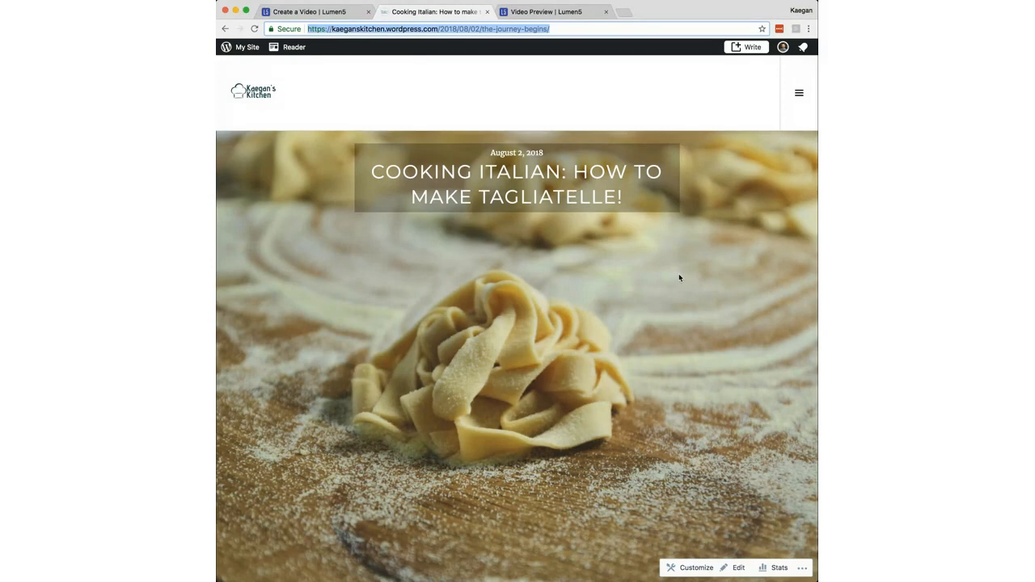
key(ctrl+shift+Tab)
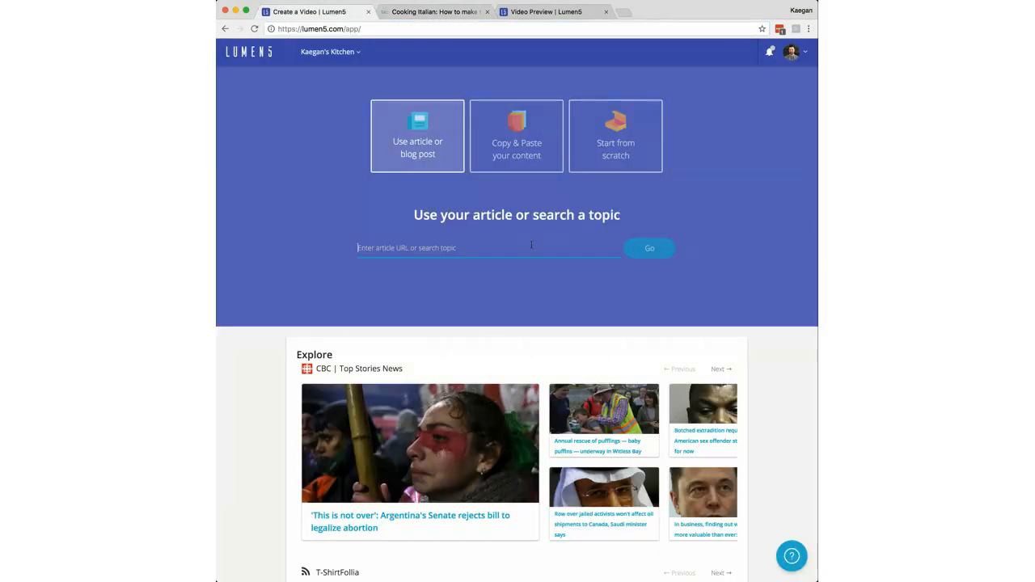
click(532, 245)
text(https://kaeganskitchen.wordpress.com/2018/08/02/the-journey-begins/)
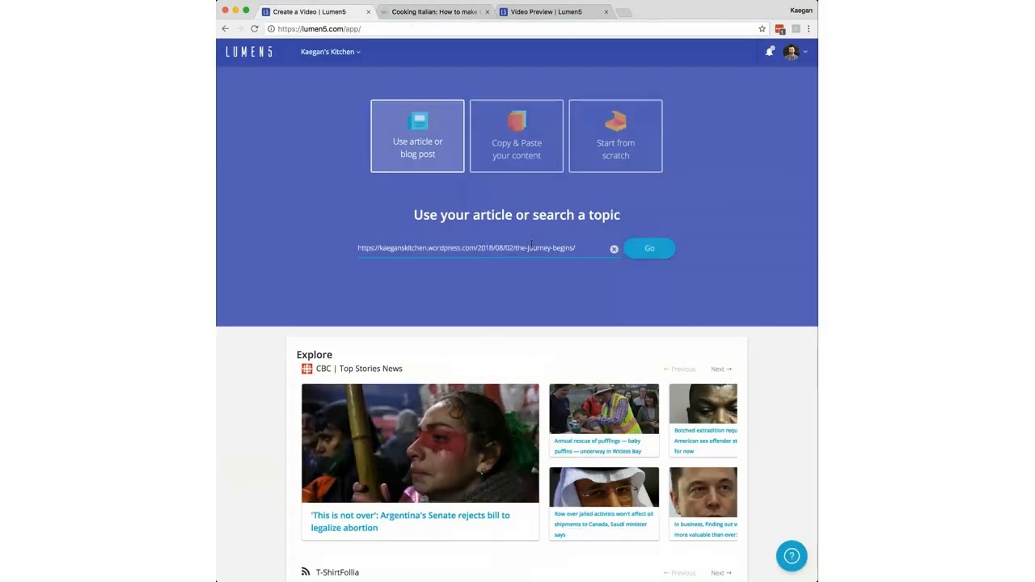
key(Return)
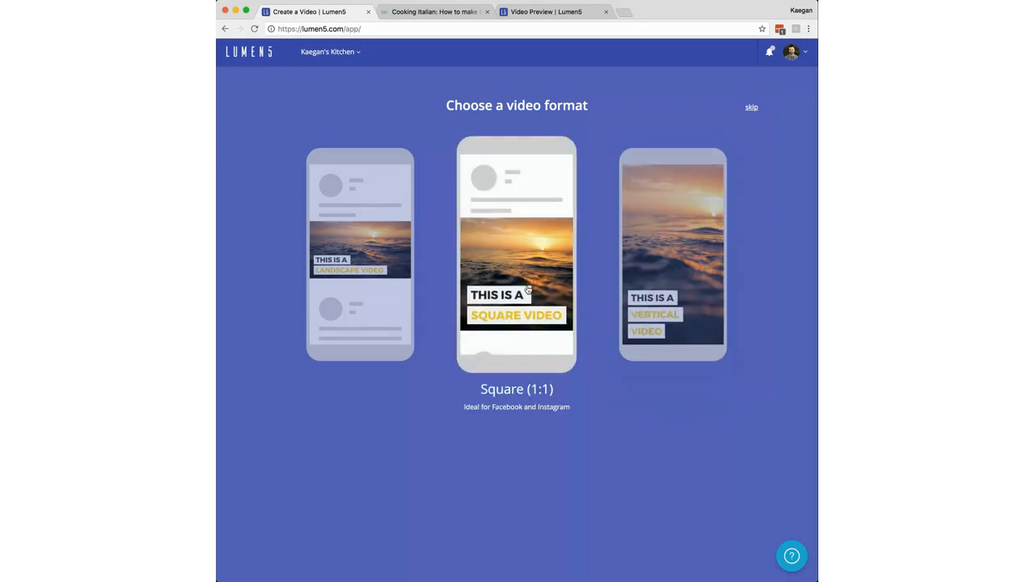
Choose the Square (1:1) video format and apply the Kaegan's Kitchen brand preset.
click(527, 289)
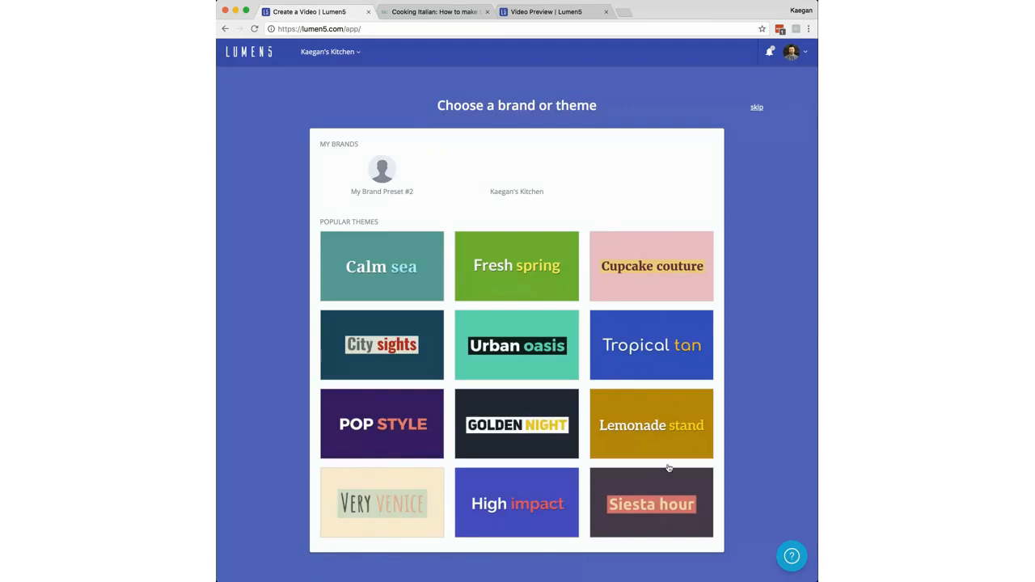
click(524, 182)
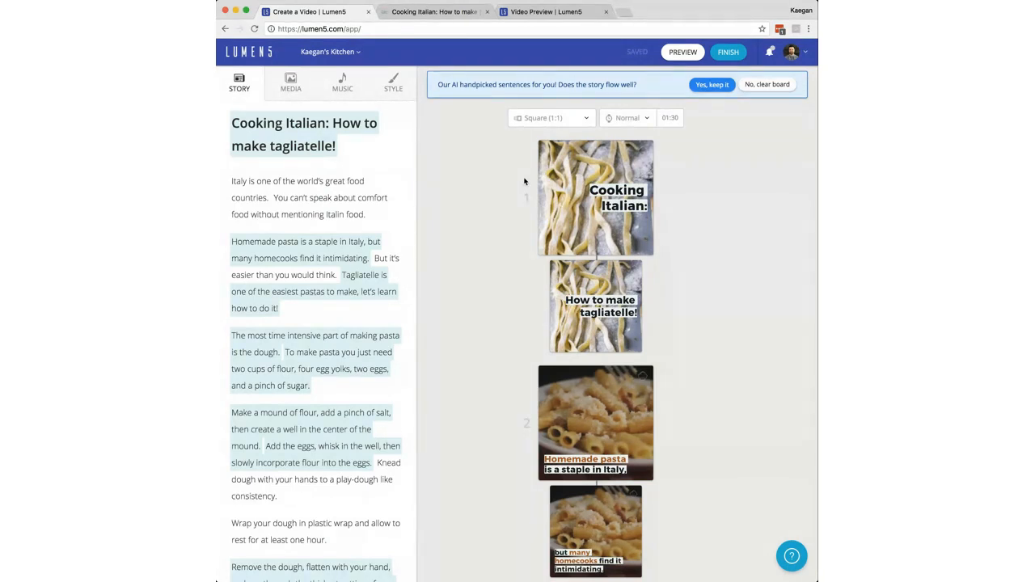
Review the generated storyboard from the title to the final scene, and preview the pasta machine scene 8 and the boiling water scene 11.
mouse_move(524, 181)
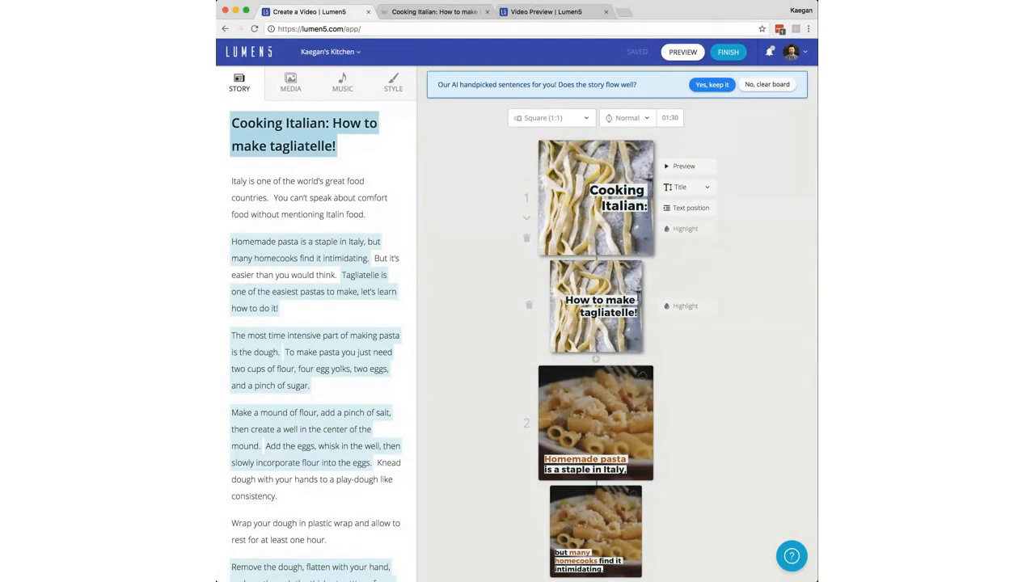
scroll(636, 296, down, 3)
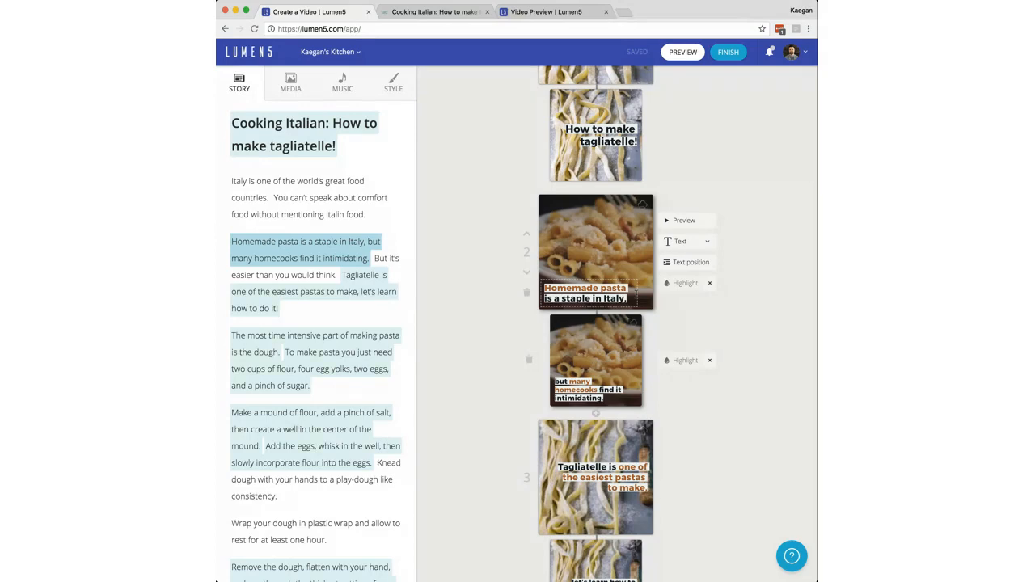
scroll(636, 295, down, 9)
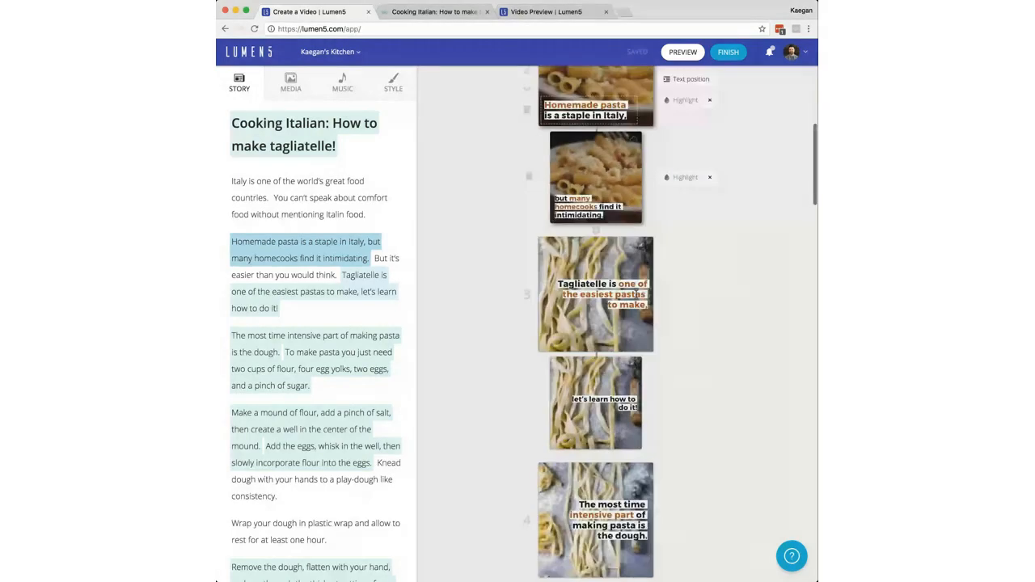
scroll(636, 295, down, 12)
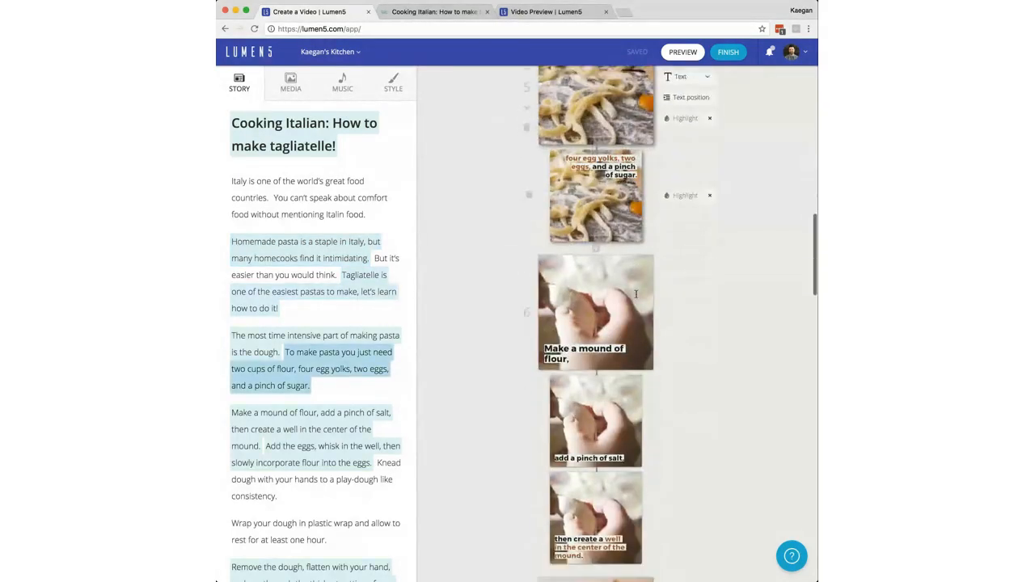
scroll(584, 201, down, 2)
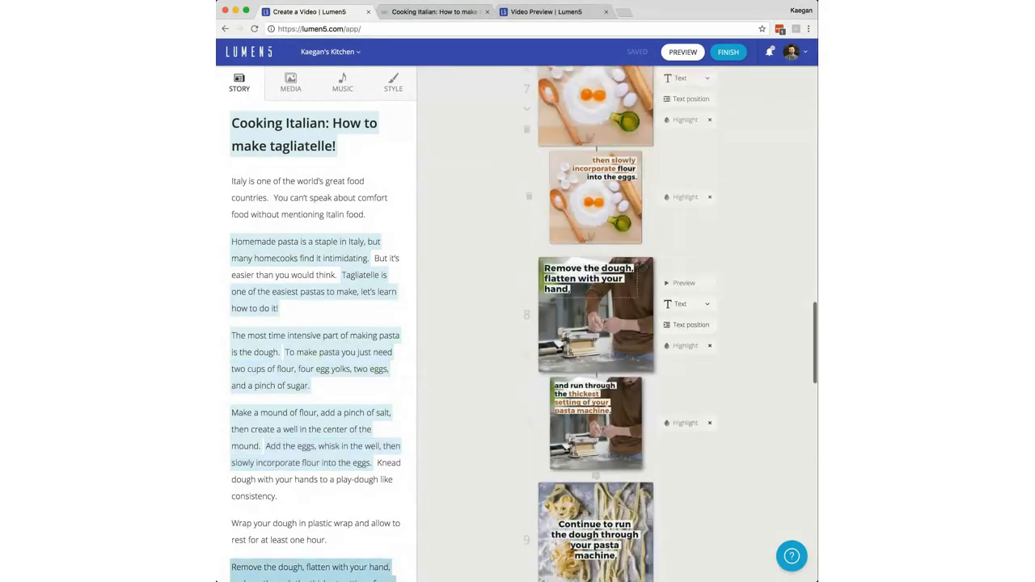
scroll(583, 202, up, 3)
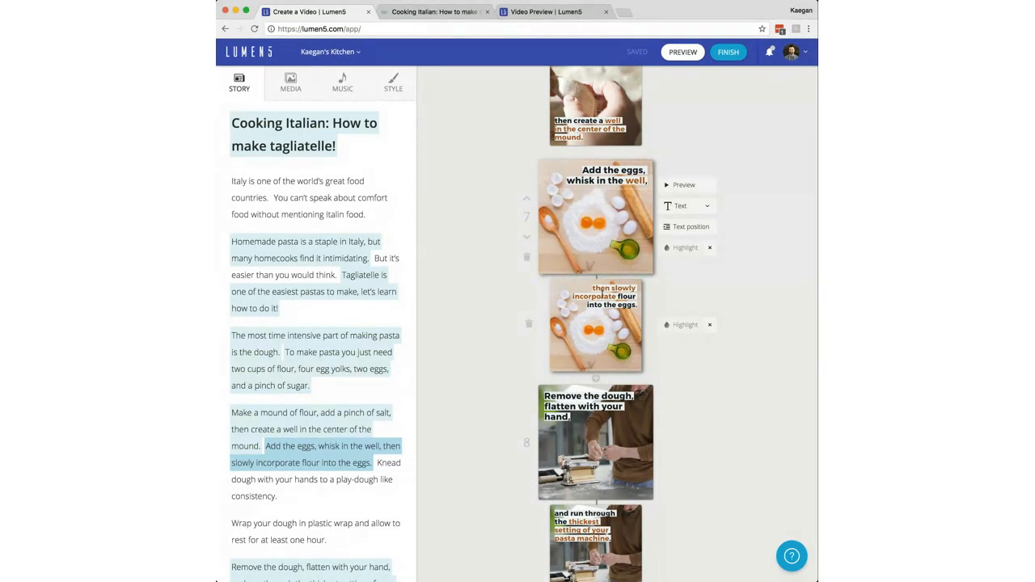
scroll(577, 208, down, 3)
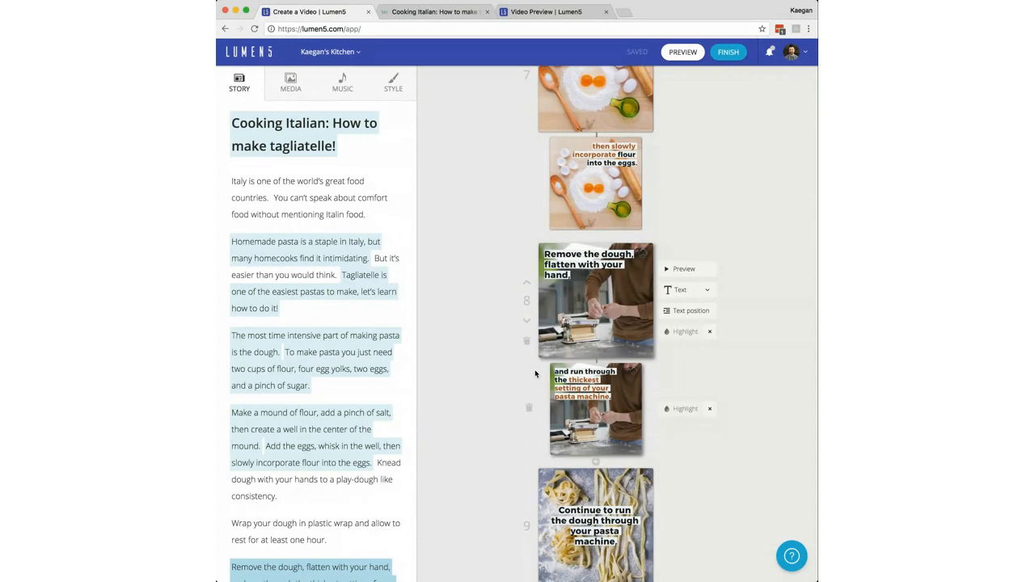
click(683, 270)
scroll(683, 273, down, 15)
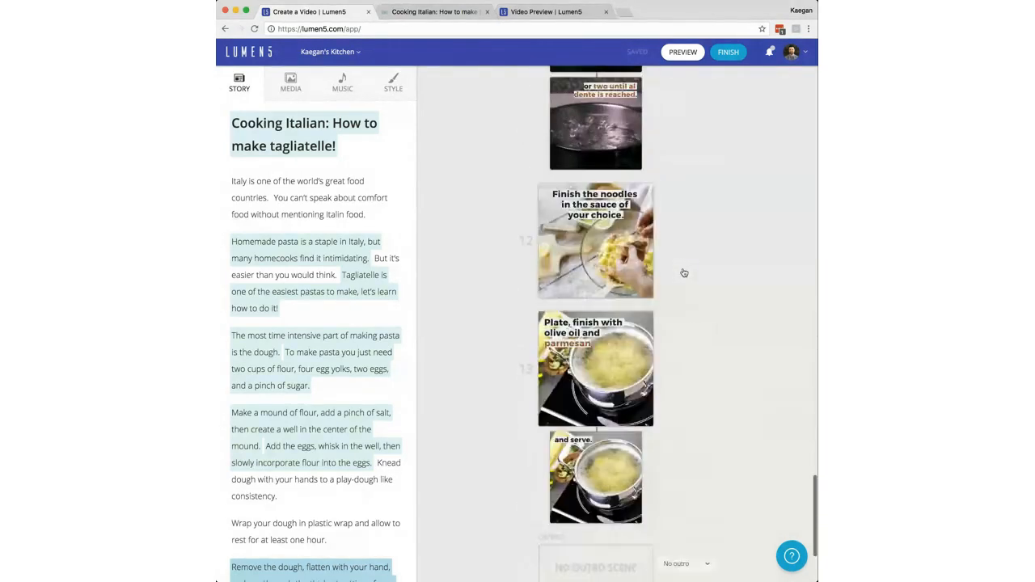
scroll(683, 272, up, 5)
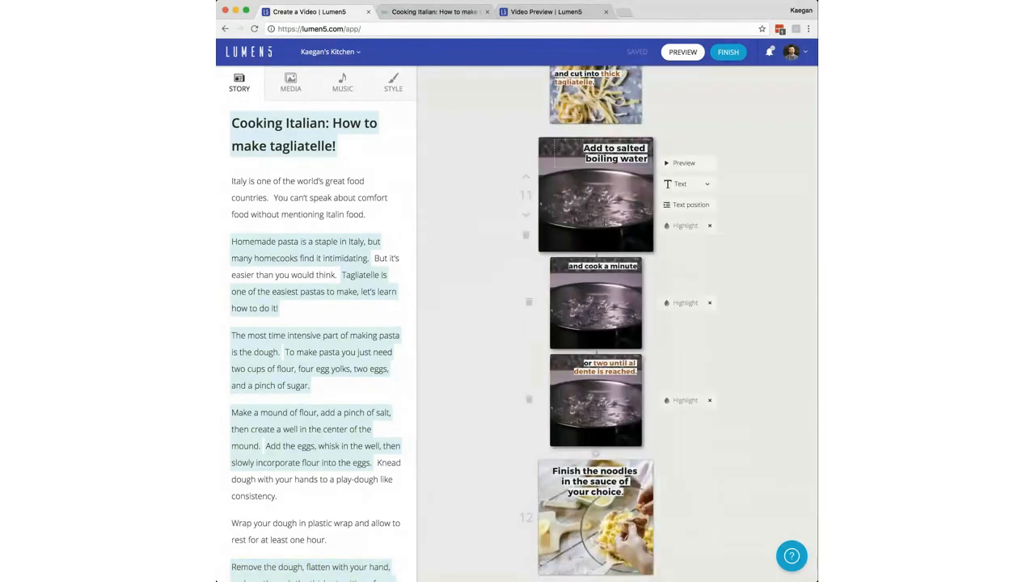
click(678, 165)
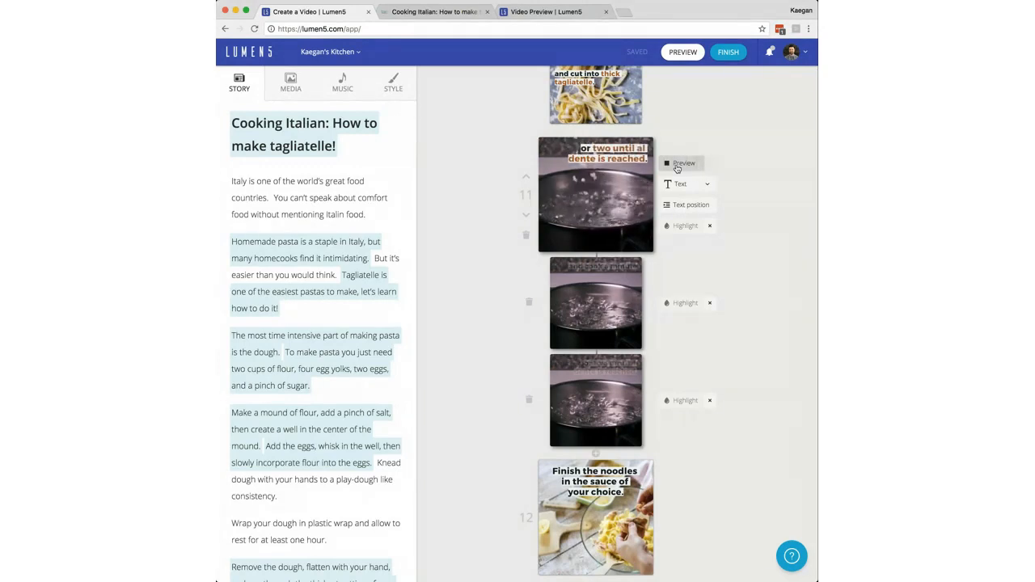
Set the video's pace to Fast and check the resulting video length.
scroll(678, 169, up, 20)
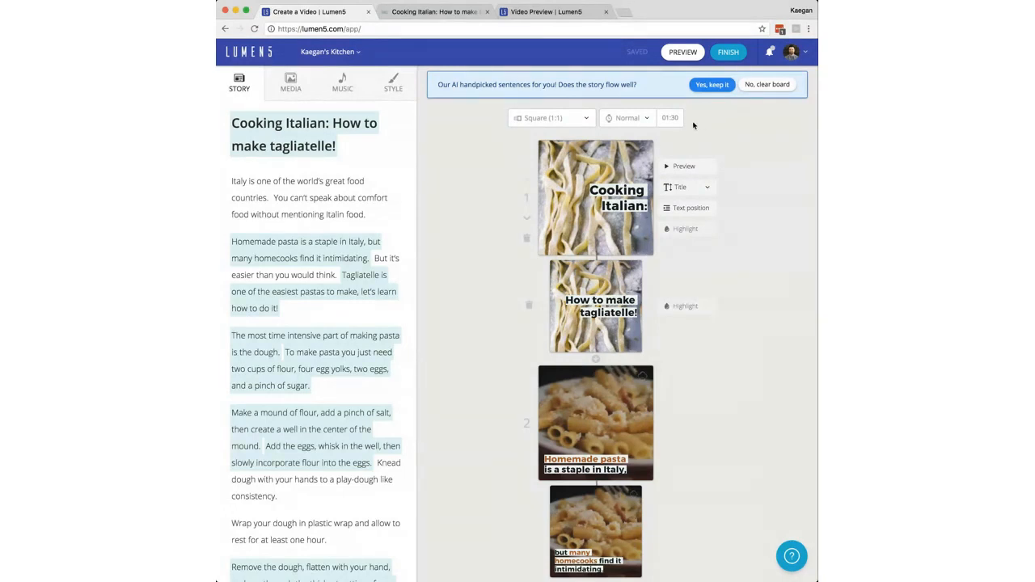
mouse_move(674, 122)
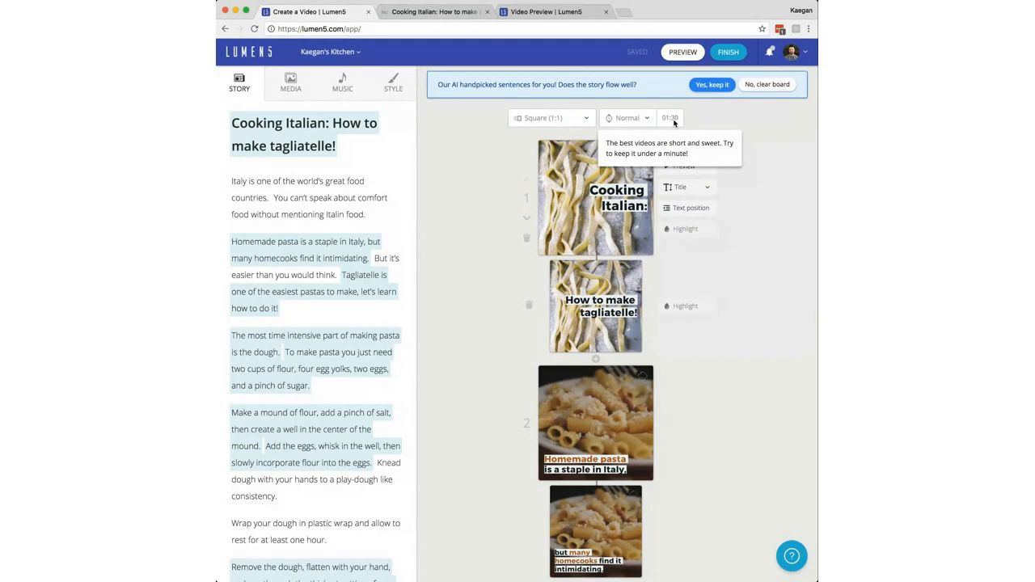
click(631, 114)
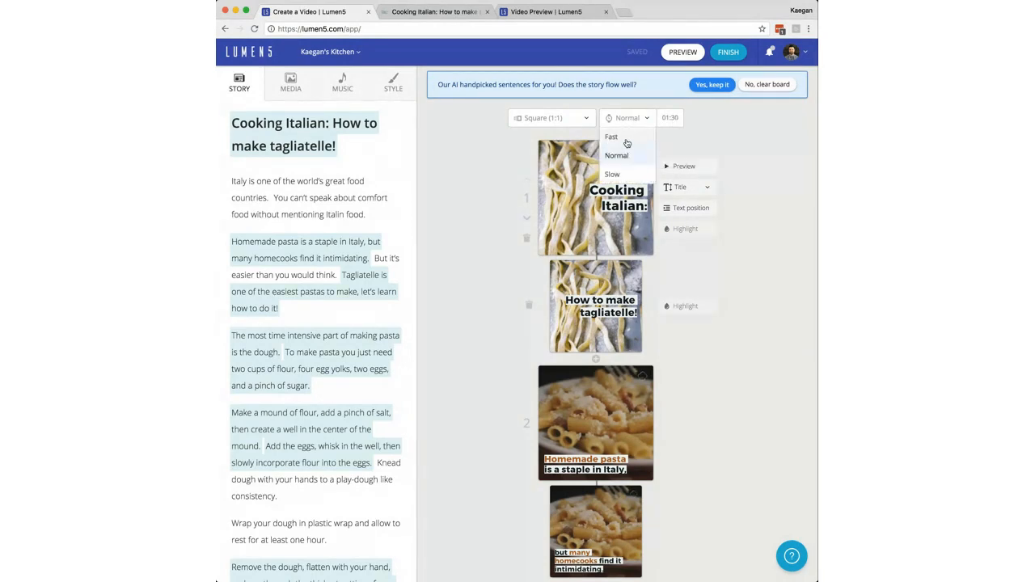
click(626, 141)
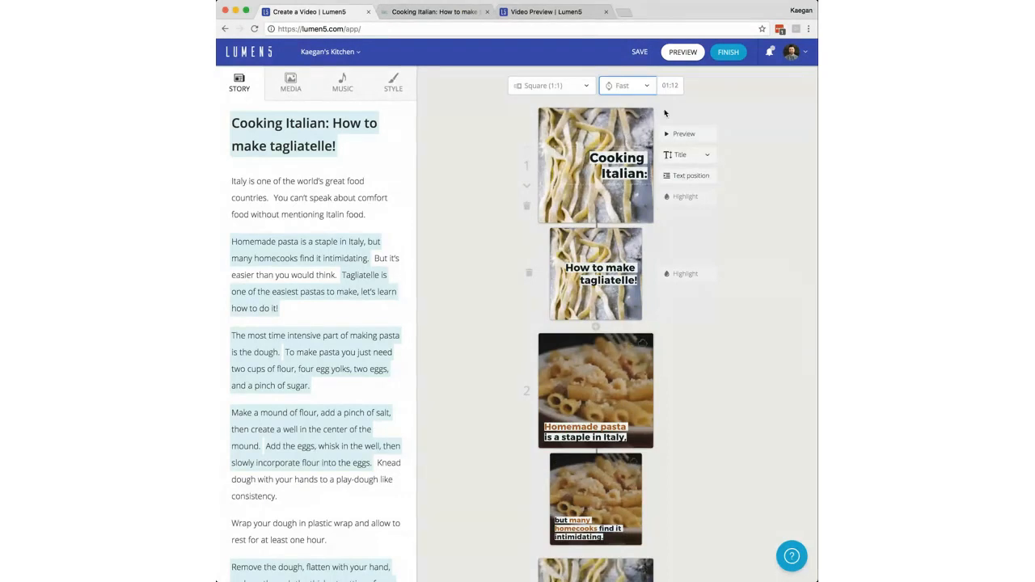
mouse_move(671, 101)
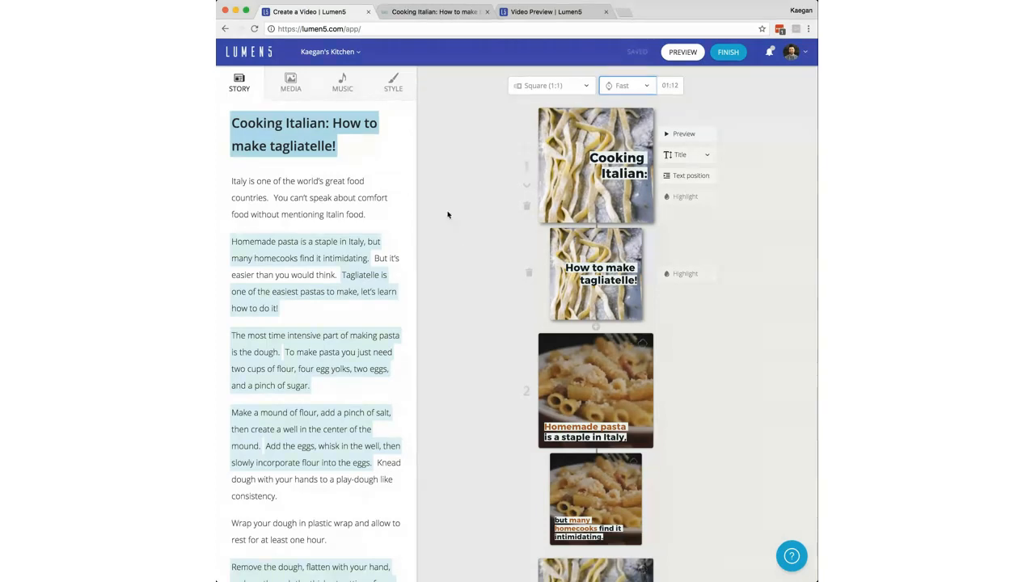
Show all images from the article and use the floured tagliatelle nest photo as the background of scene 2.
click(289, 81)
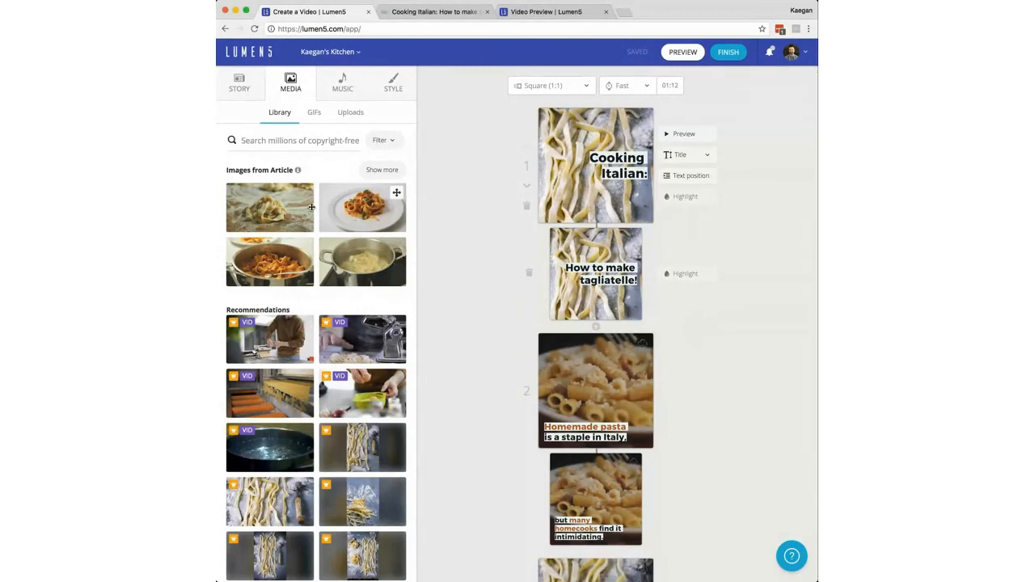
click(375, 175)
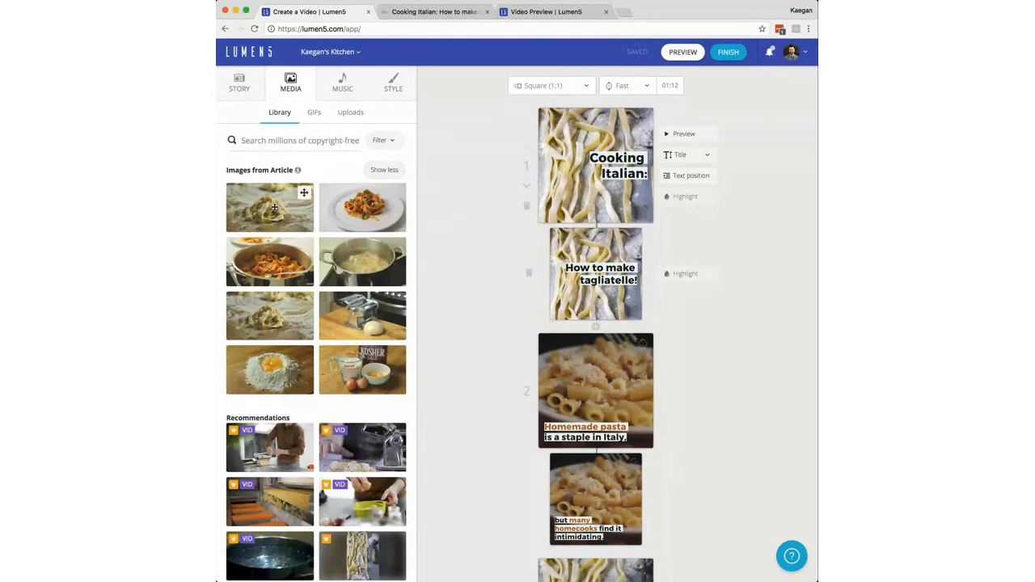
drag(275, 208, 596, 386)
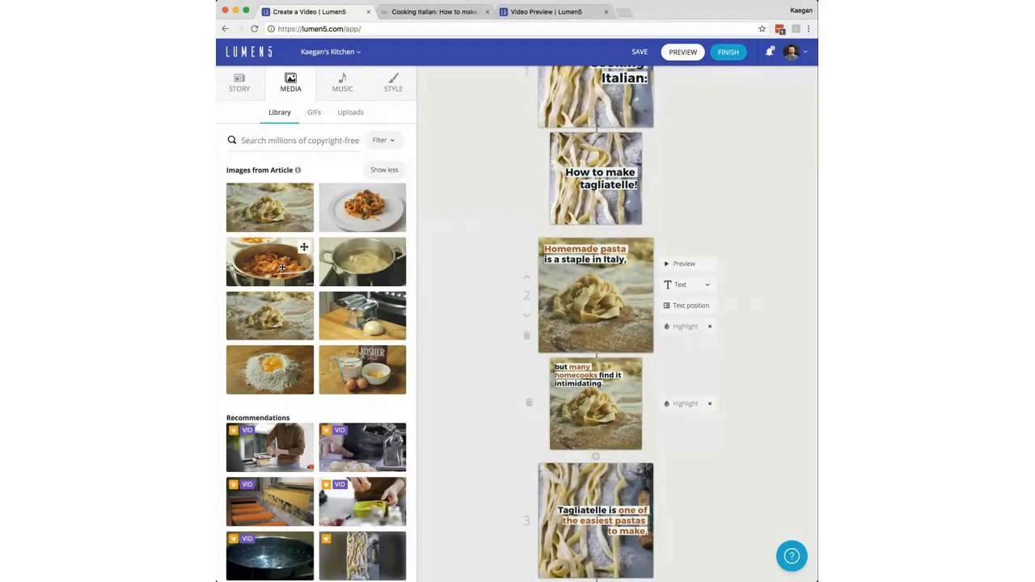
Try the pot of sauced pasta and the pasta machine photo as the background of scene 2.
drag(283, 269, 591, 296)
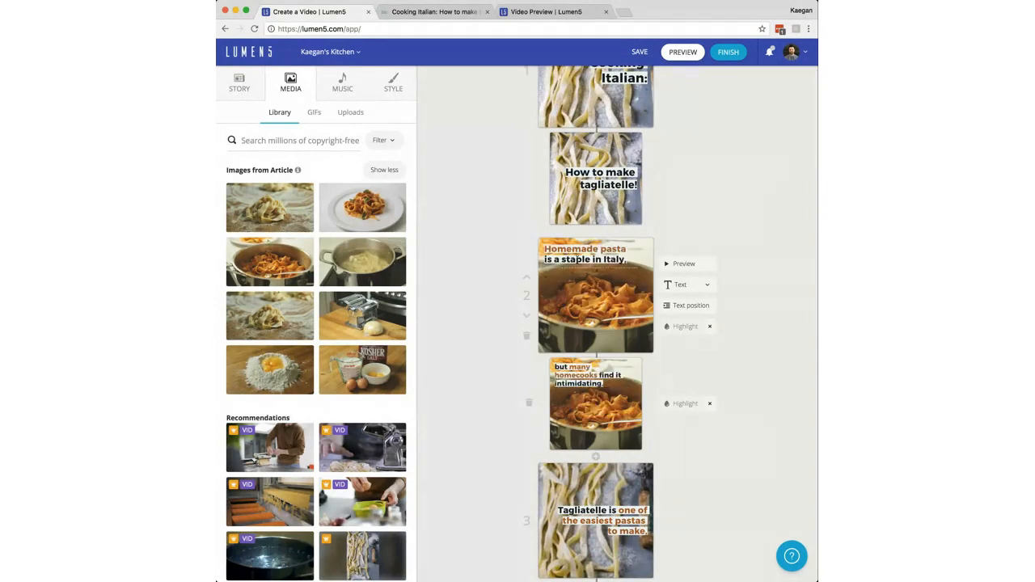
drag(349, 313, 598, 318)
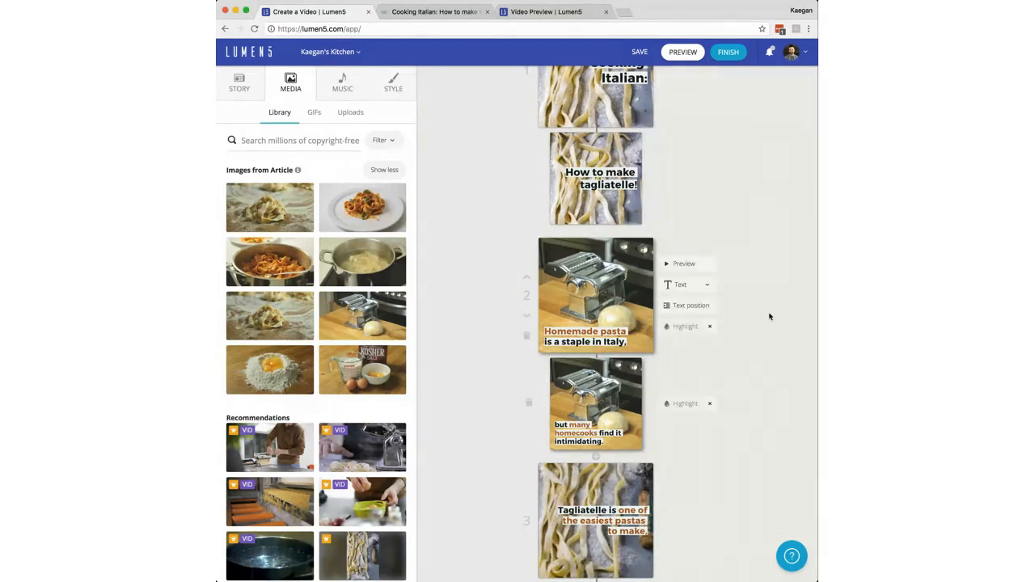
Try scene 2's text in the upper-right corner, return it to the lower left, and restore the tagliatelle nest photo.
click(695, 308)
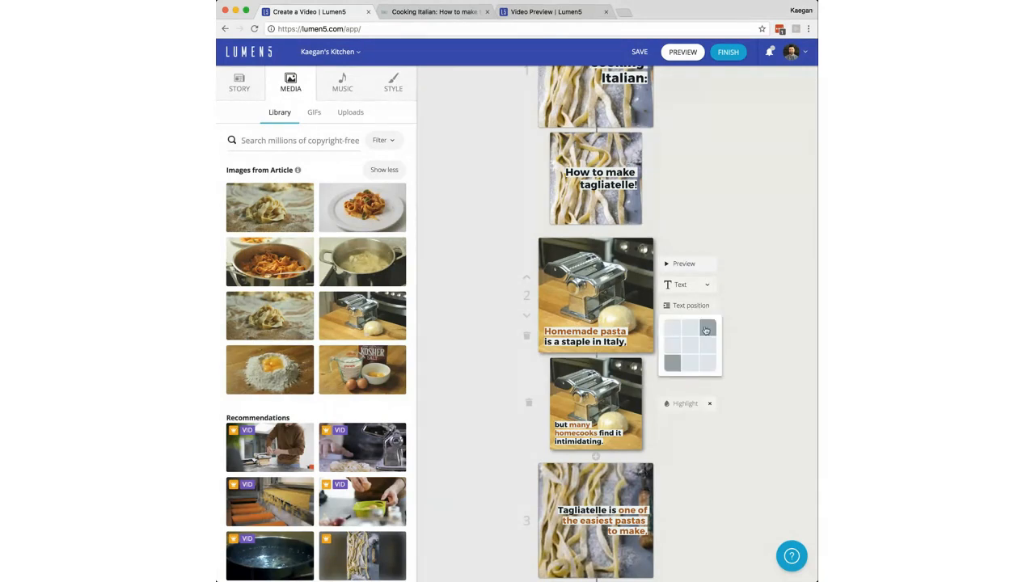
click(706, 327)
click(694, 310)
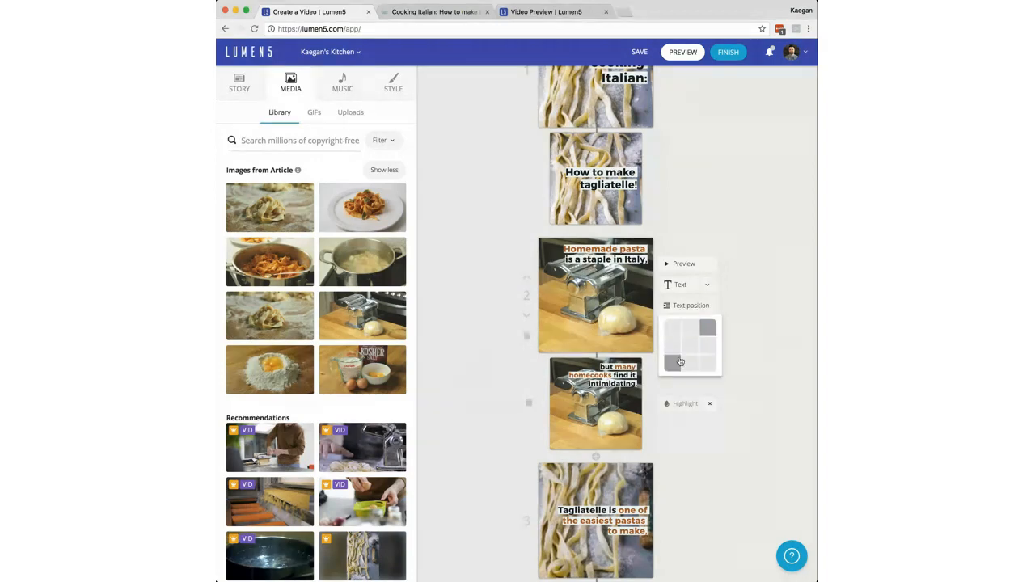
click(679, 363)
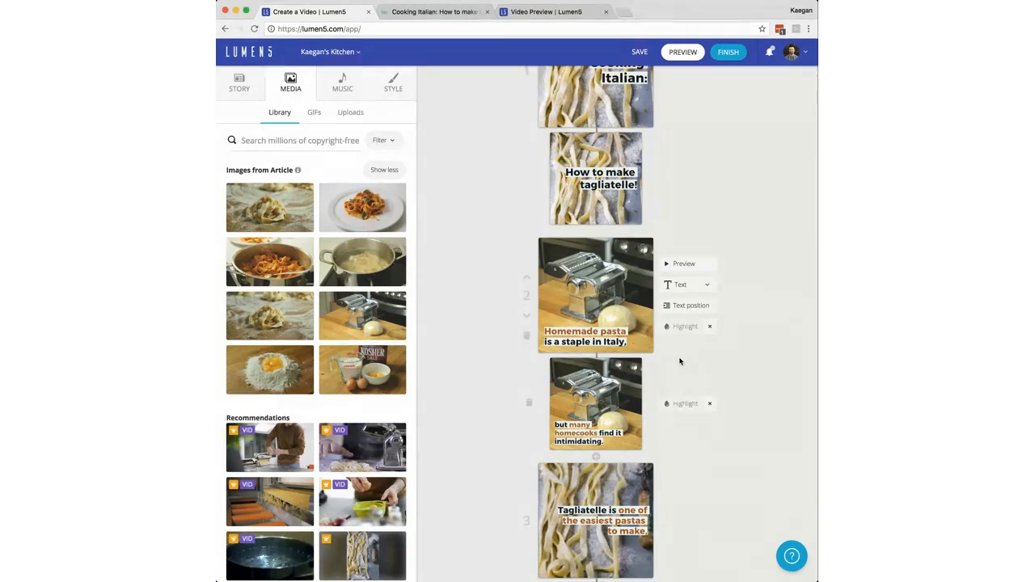
drag(283, 220, 596, 295)
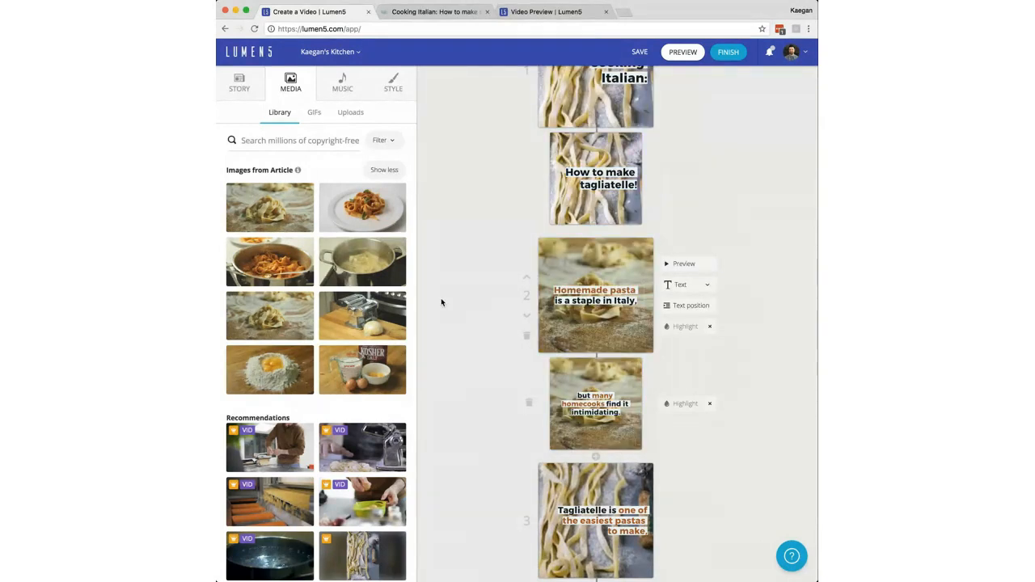
From scene 3 on, delete the slides about the easiest pastas, "let's learn how to do it!", the time-intensive dough and the two cups of flour.
scroll(515, 315, down, 7)
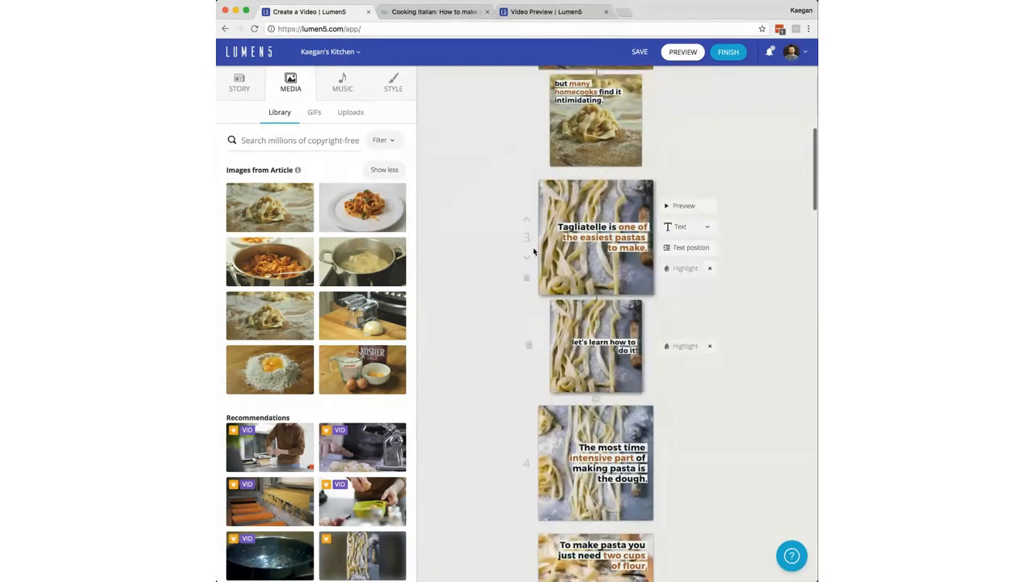
click(527, 279)
click(526, 279)
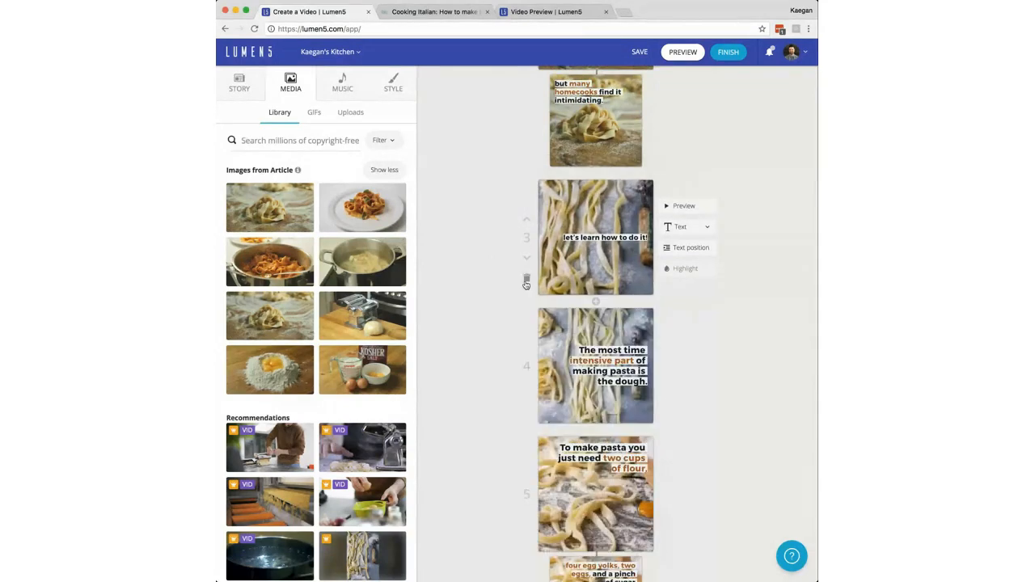
click(527, 280)
click(527, 280)
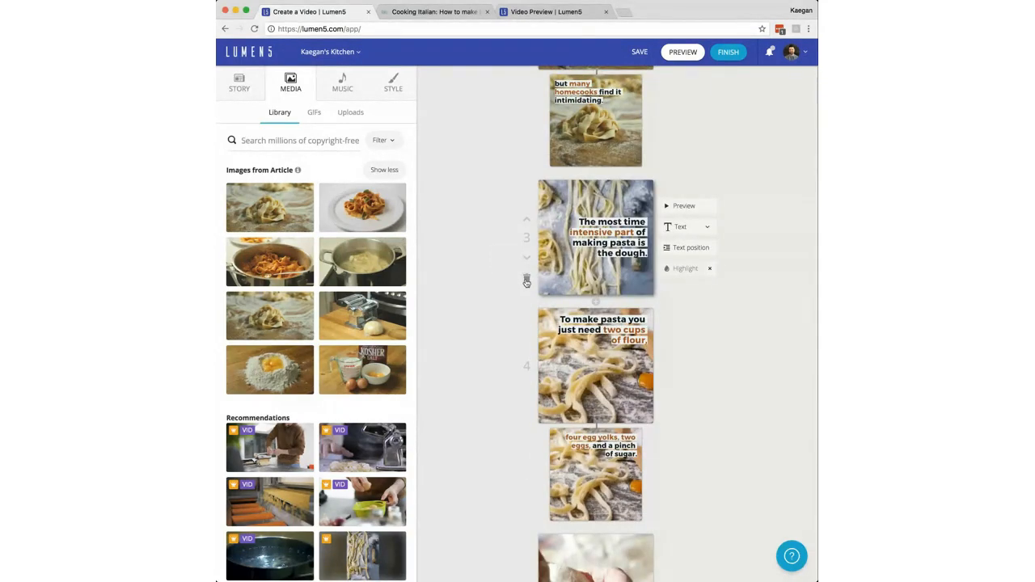
click(526, 280)
click(527, 280)
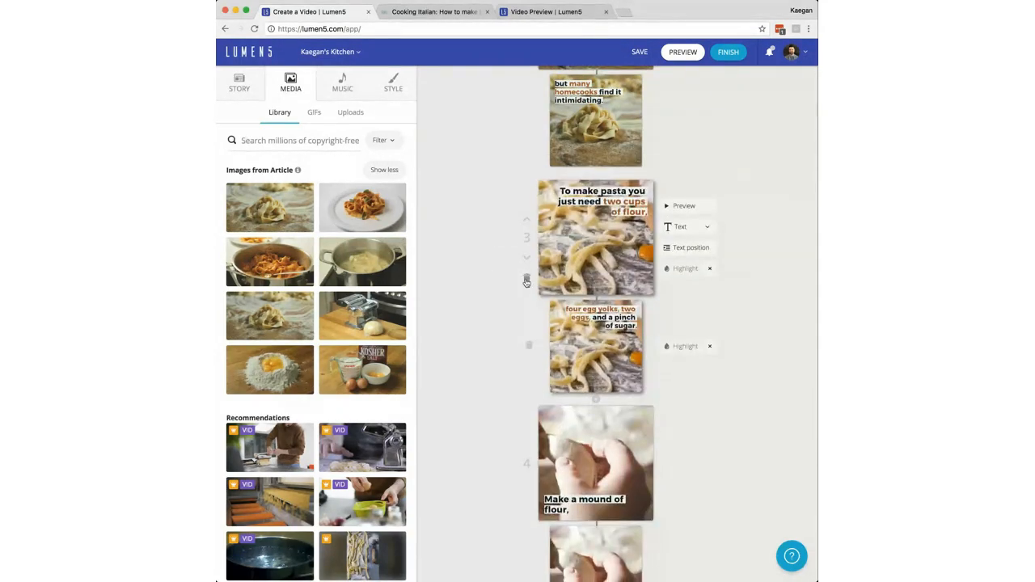
click(526, 280)
click(527, 280)
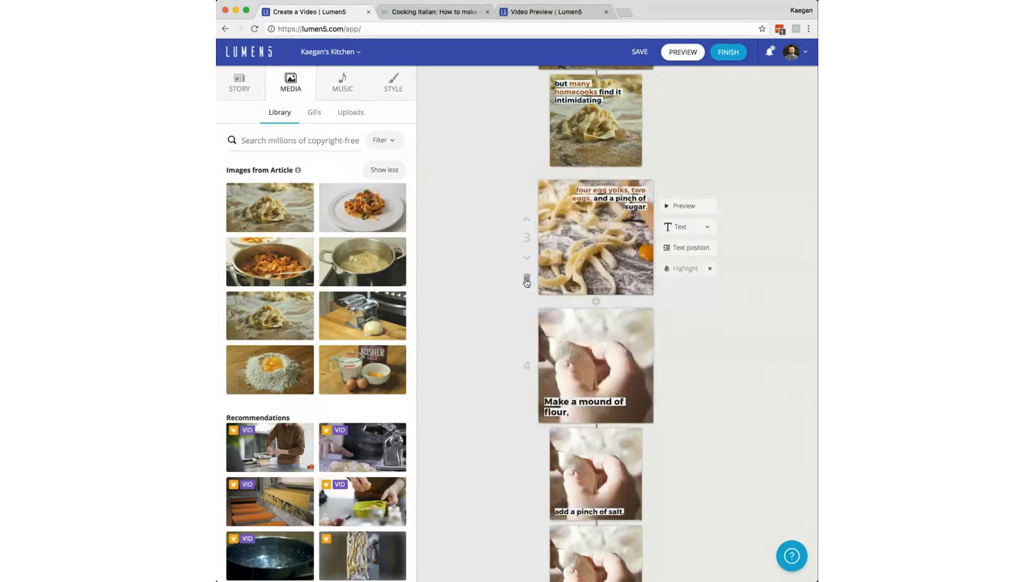
Set the article's ingredients photo with kosher salt as scene 3's background and the eggs-in-flour mound photo as scene 4's.
scroll(527, 279, up, 2)
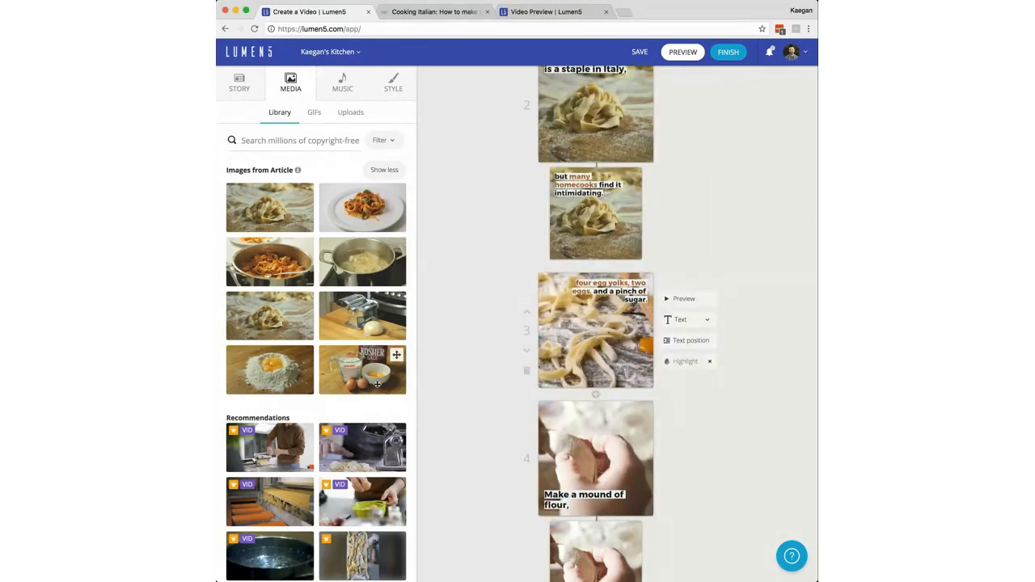
drag(402, 361, 596, 362)
scroll(444, 375, down, 5)
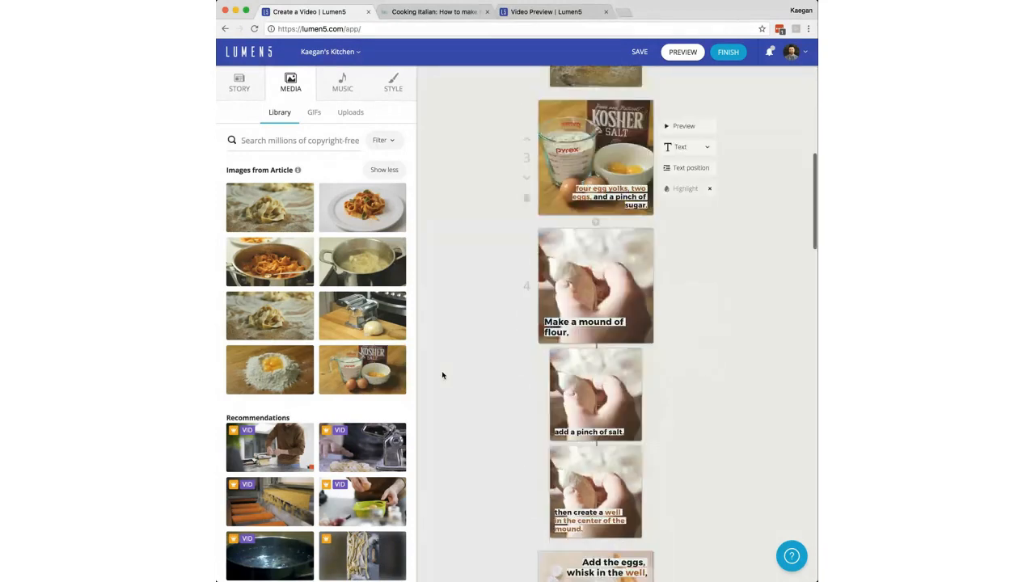
drag(279, 387, 595, 301)
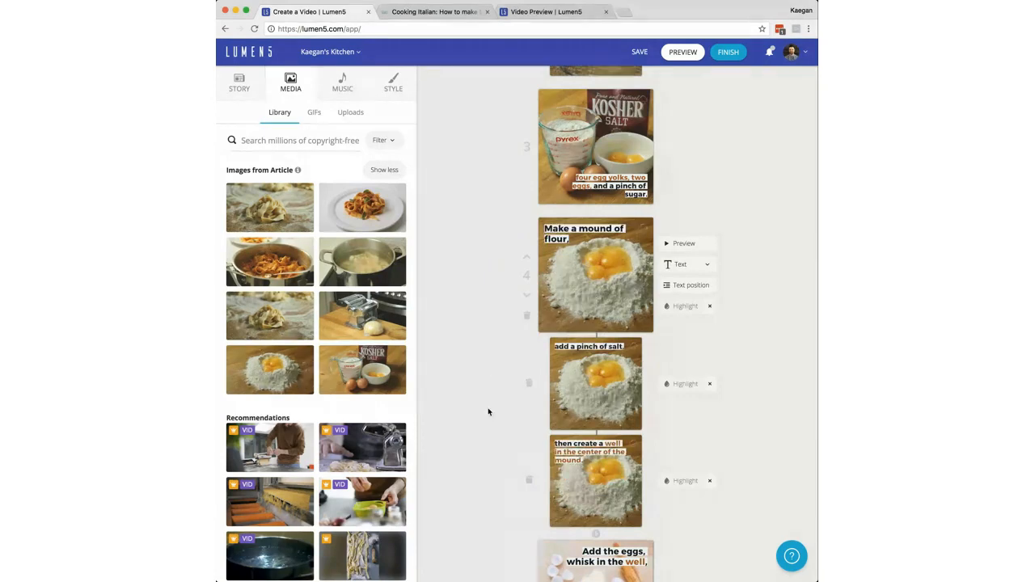
Delete scene 4's slide "then create a well in the center of the mound" and check the video length.
scroll(489, 411, down, 3)
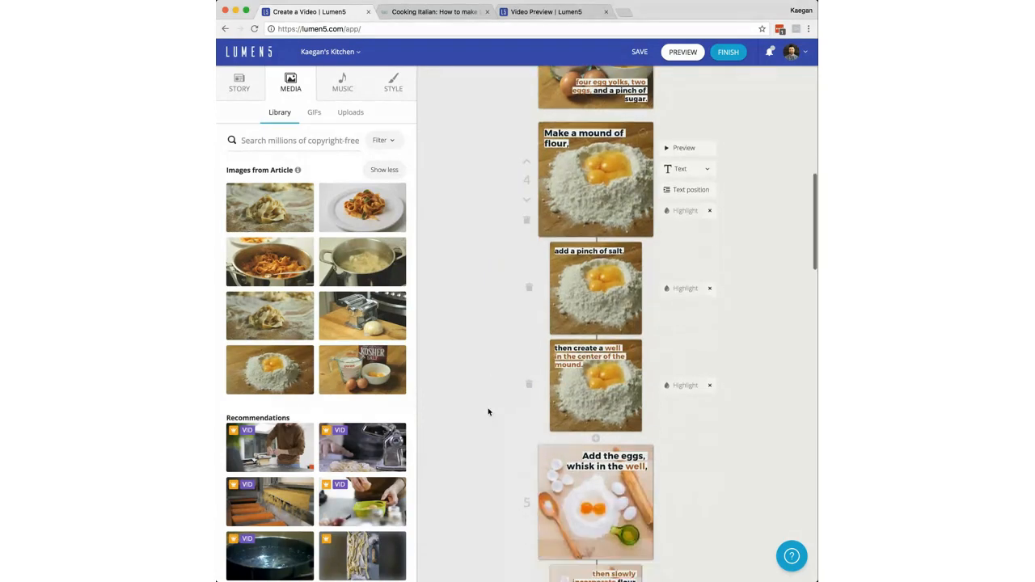
click(529, 384)
click(529, 385)
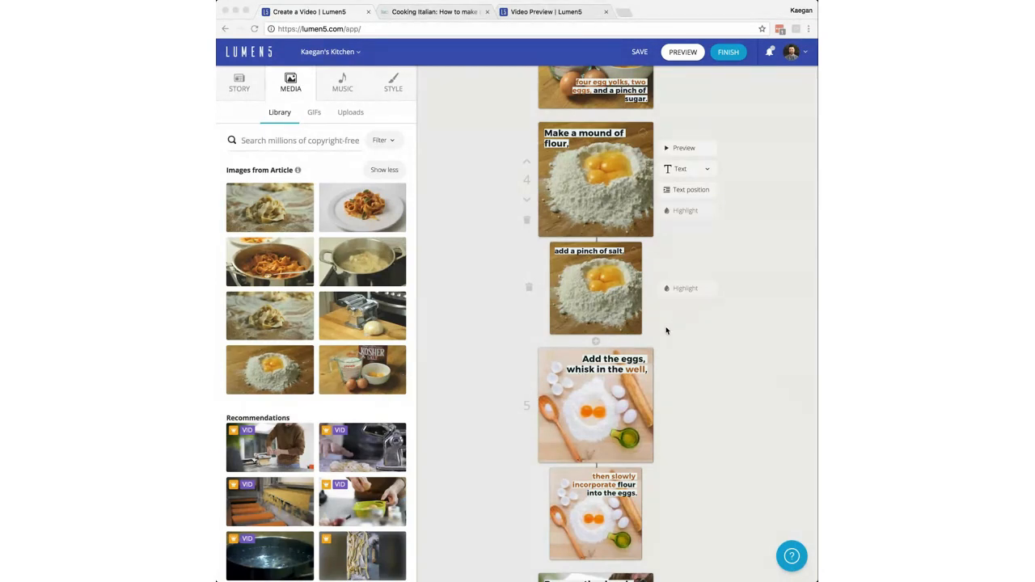
scroll(666, 330, up, 10)
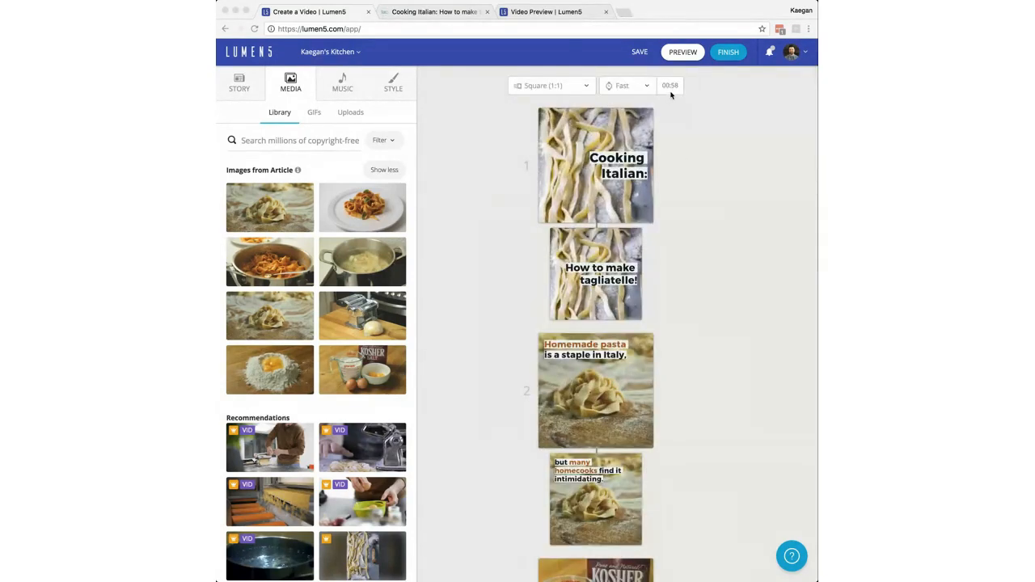
Set the uploaded eggs-in-flour video clip as scene 5's background and place the scene's text at the bottom center.
scroll(516, 345, down, 15)
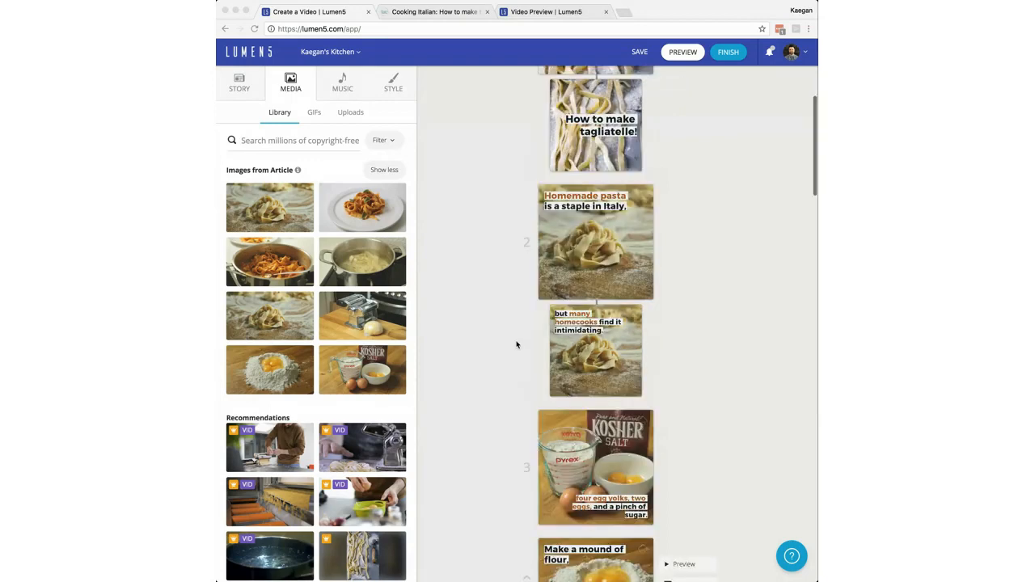
scroll(516, 345, up, 8)
scroll(516, 344, up, 1)
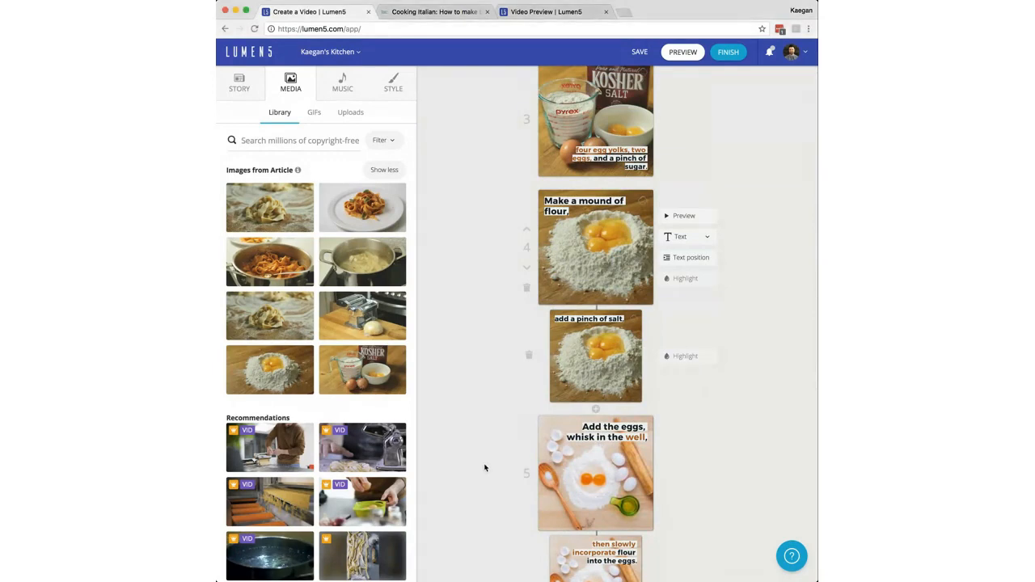
scroll(485, 467, down, 6)
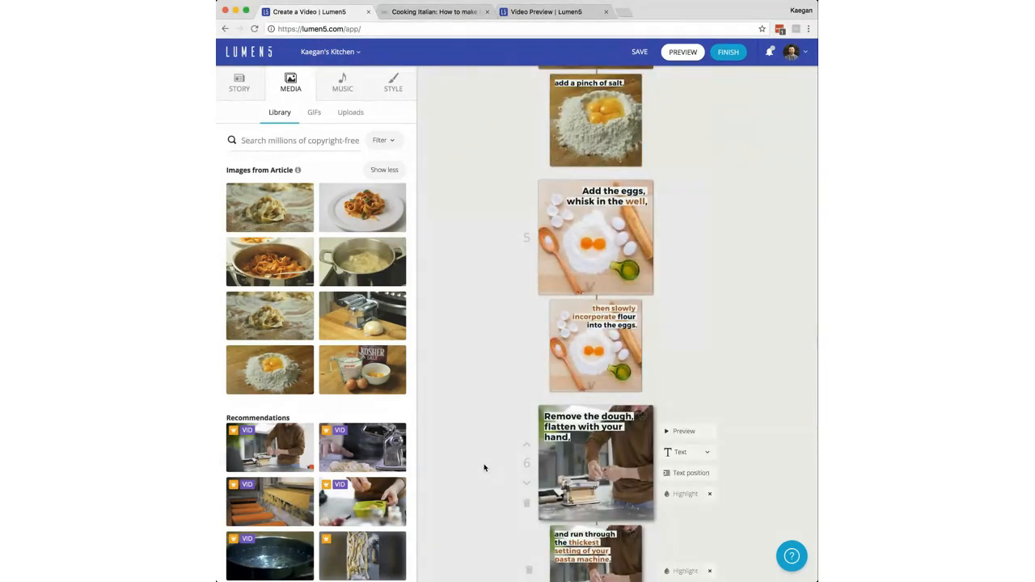
click(352, 113)
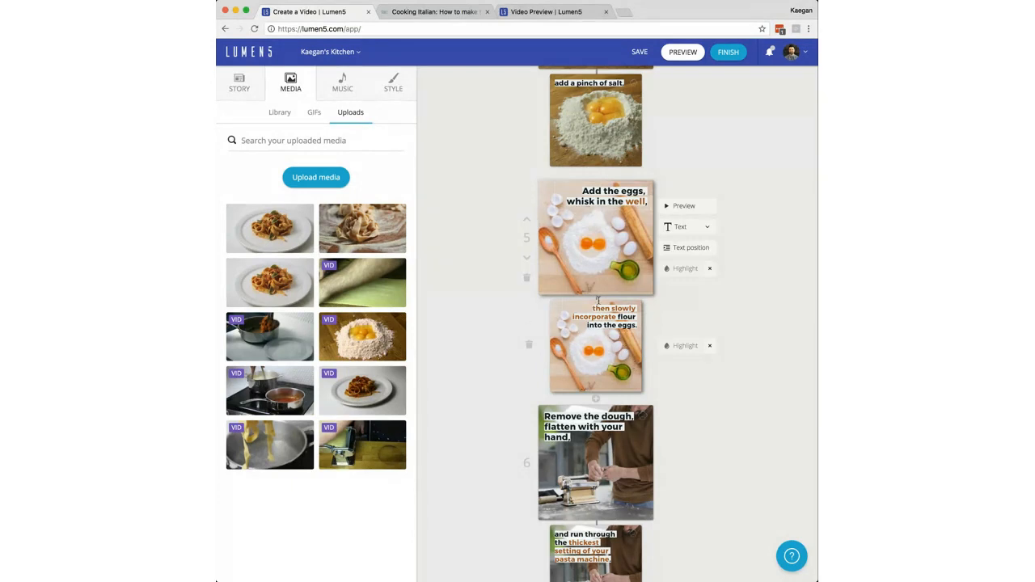
drag(364, 332, 599, 243)
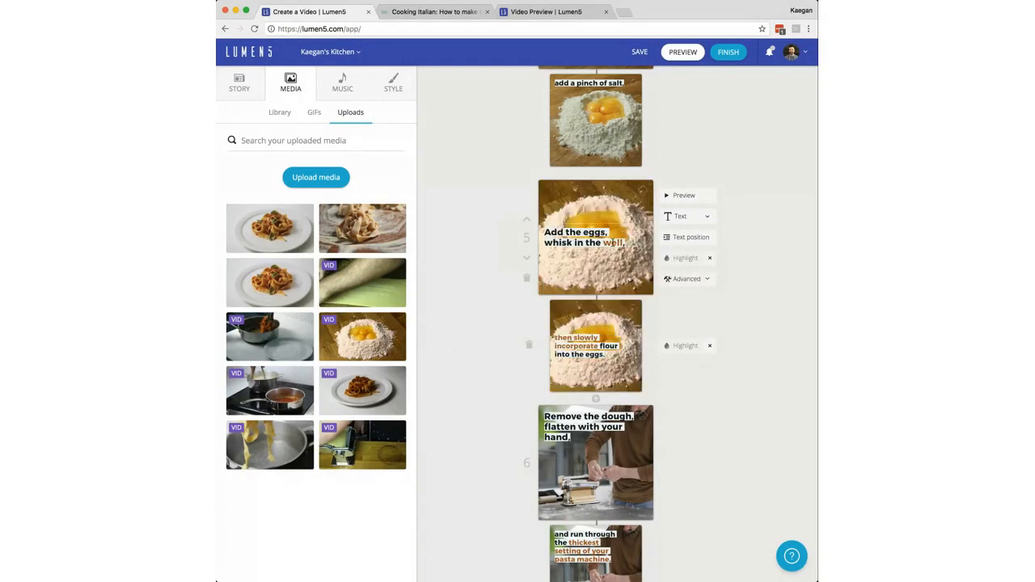
click(686, 240)
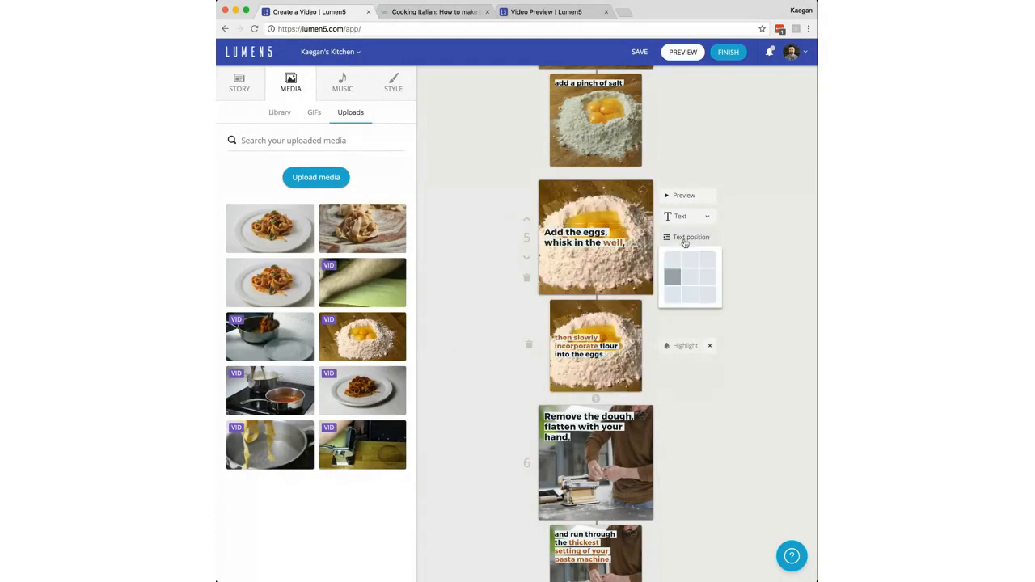
click(689, 294)
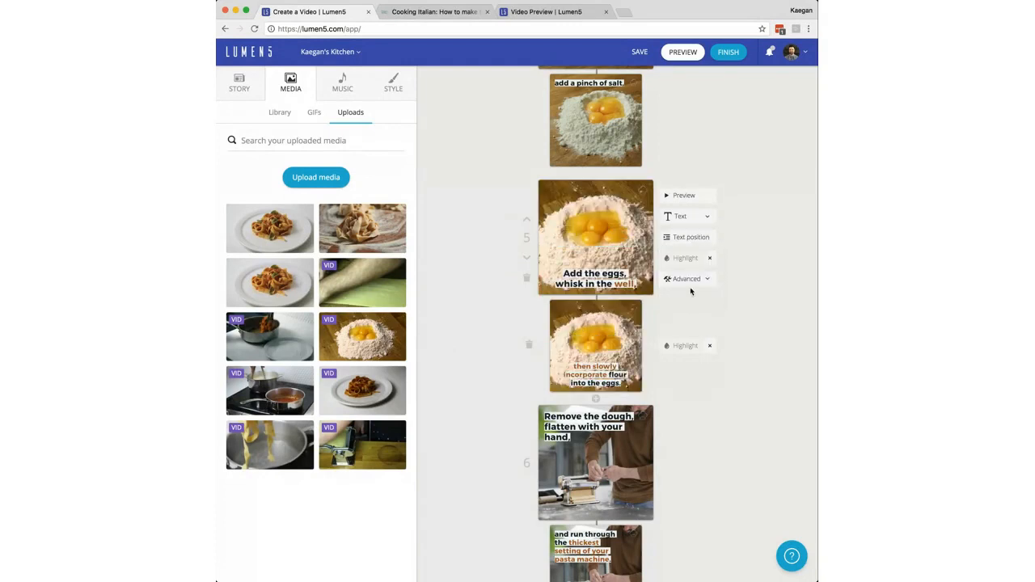
Preview scene 5, change its first slide's text to "Add eggs to well, slowly incorporate." and preview it again.
click(678, 198)
drag(637, 283, 563, 270)
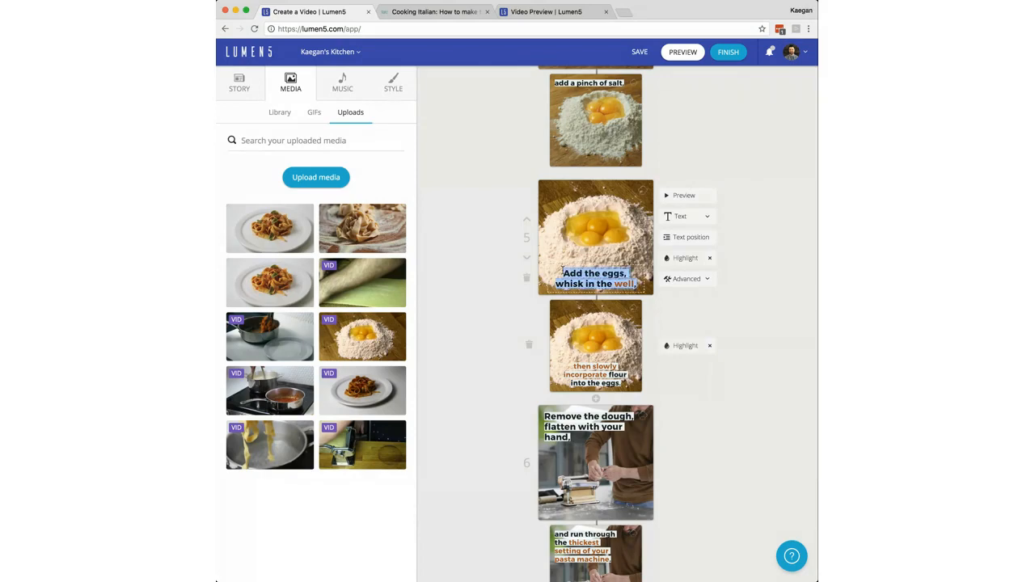
text(Add eggs to well)
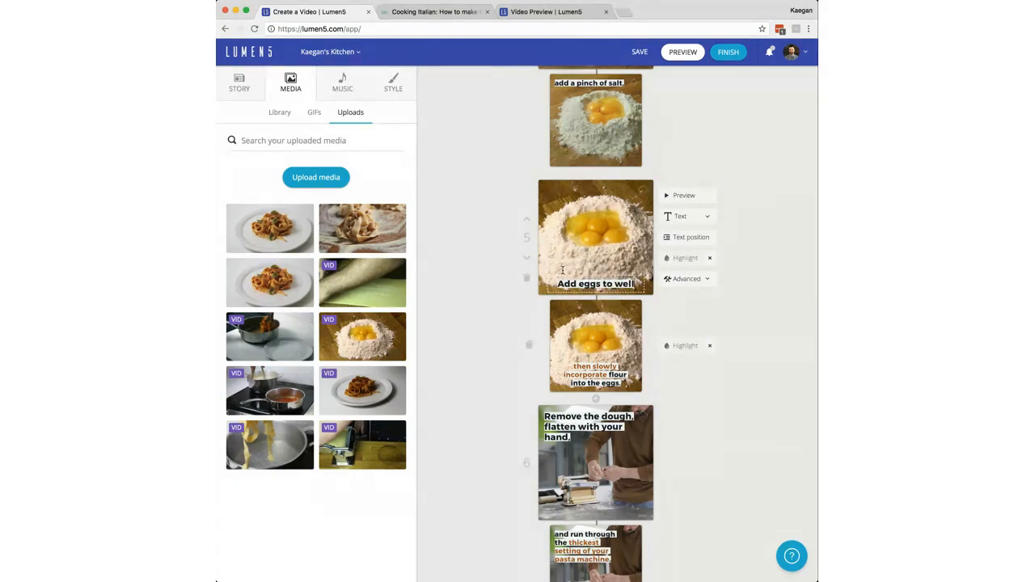
text(, slowly in)
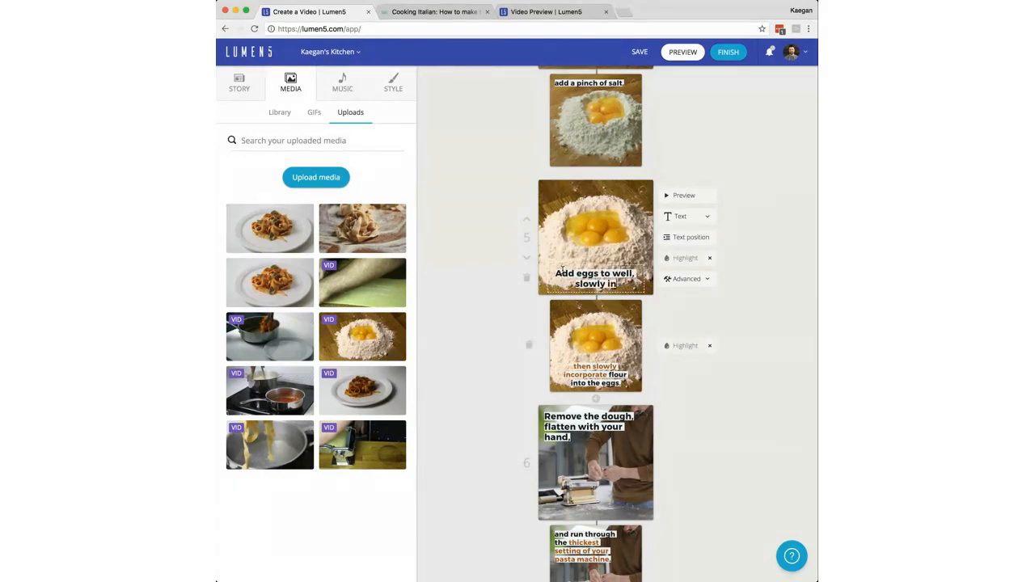
text(corporate.)
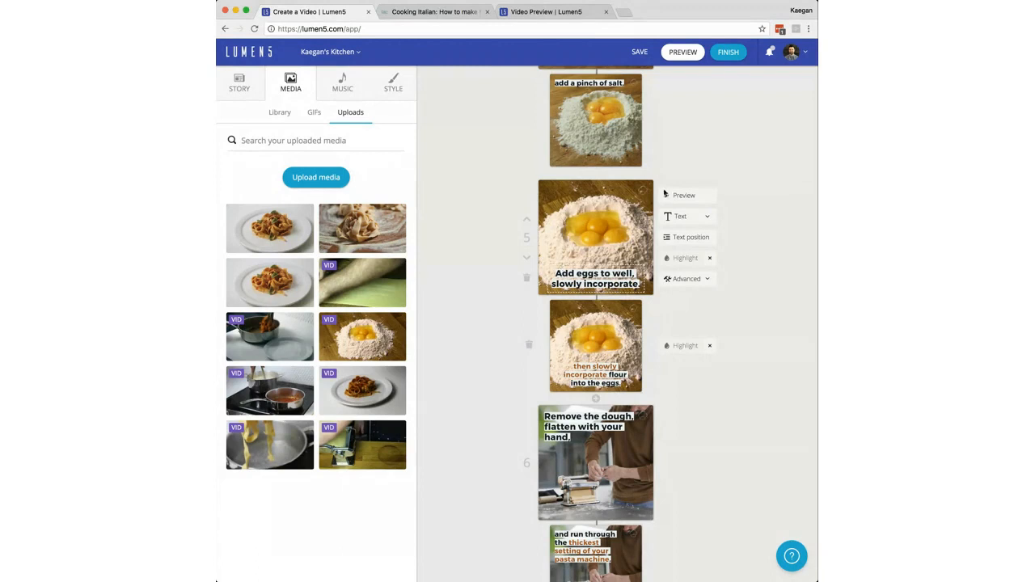
click(675, 195)
Replace scene 5's second slide text with "mix until dough forms", remove the period after "incorporate", and preview the scene.
drag(626, 384, 563, 358)
key(BackSpace)
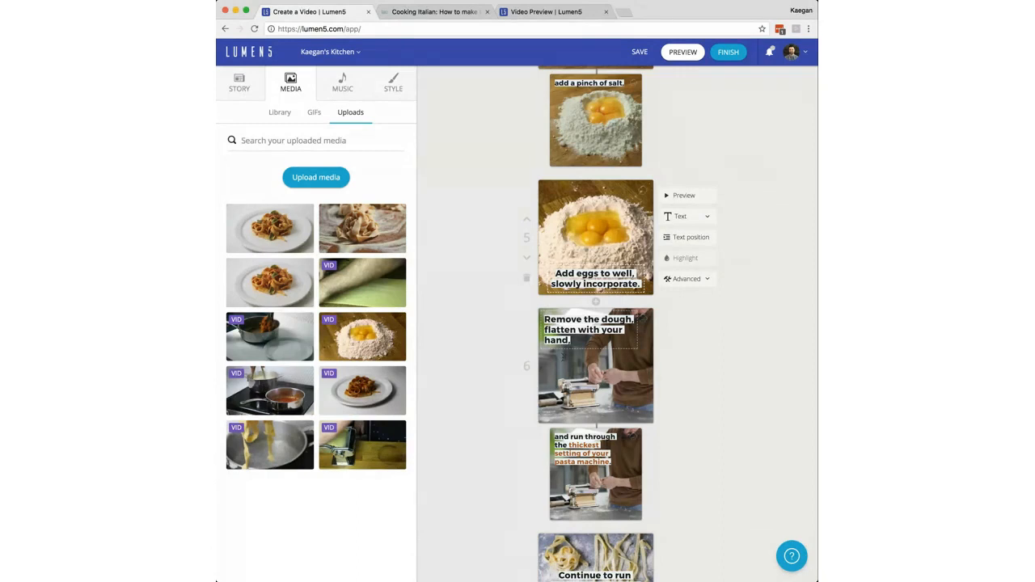
key(BackSpace)
key(Return)
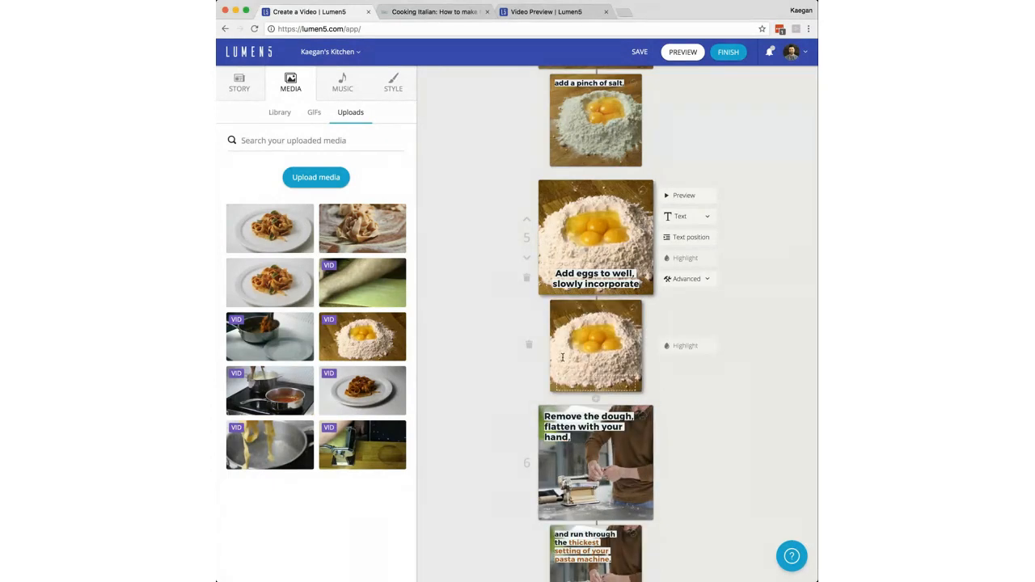
text(mix until dough forms)
key(Return)
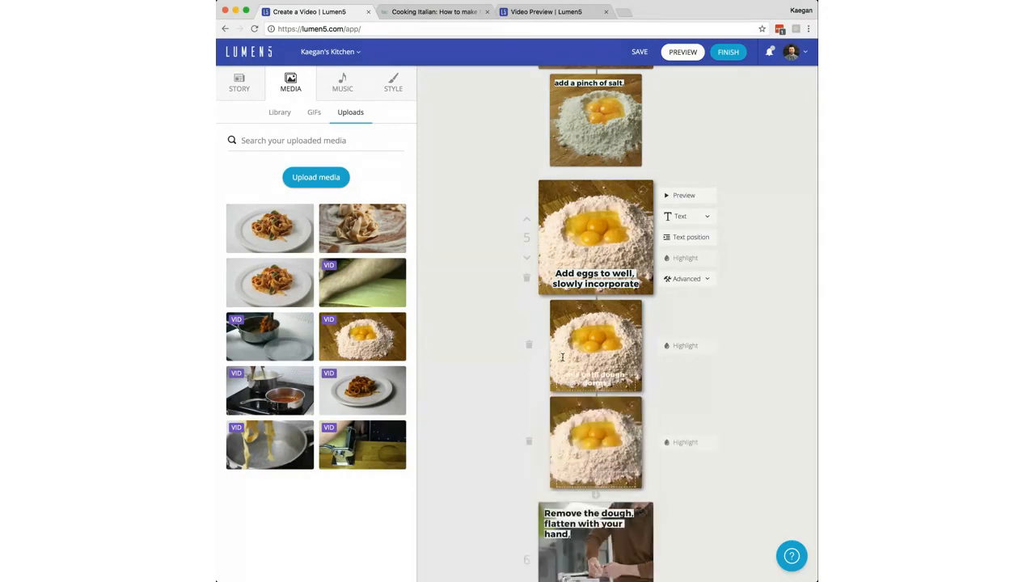
key(BackSpace)
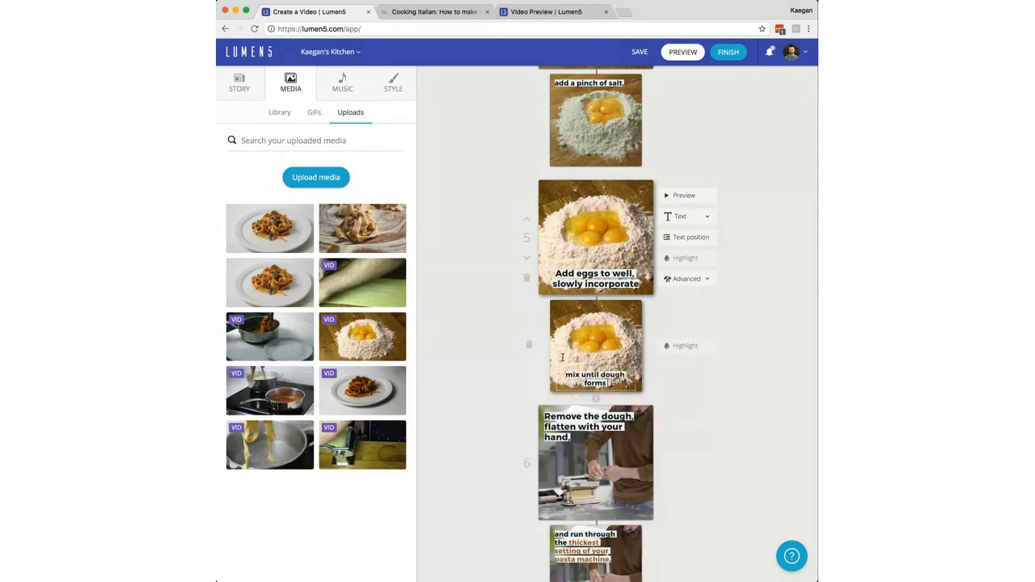
click(680, 196)
click(596, 399)
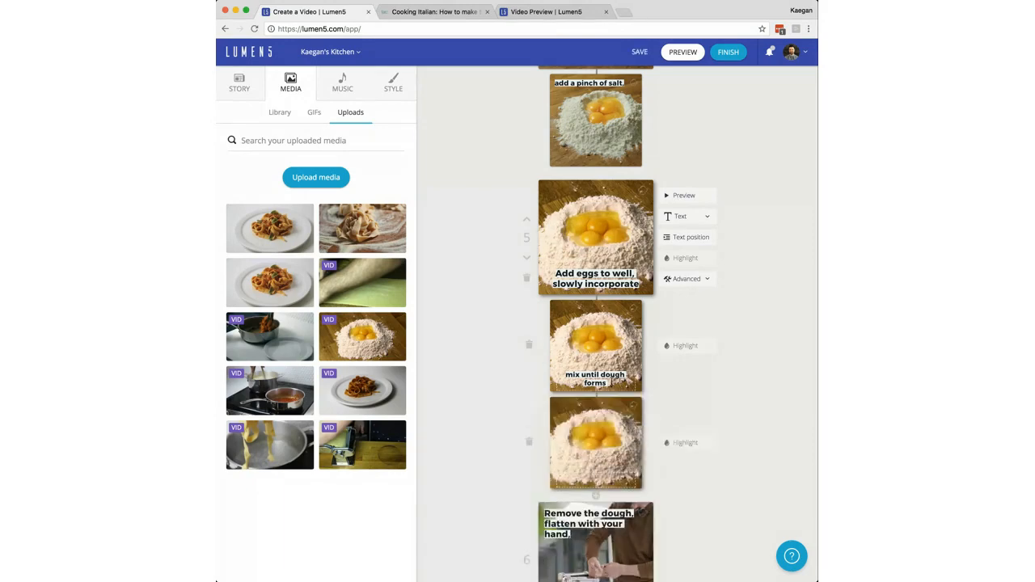
text(khajsdkshjalsdj)
key(BackSpace)
key(BackSpace)
key(BackSpace)
key(BackSpace)
key(BackSpace)
key(BackSpace)
key(BackSpace)
key(BackSpace)
key(BackSpace)
key(BackSpace)
key(BackSpace)
key(BackSpace)
key(BackSpace)
key(BackSpace)
key(BackSpace)
key(BackSpace)
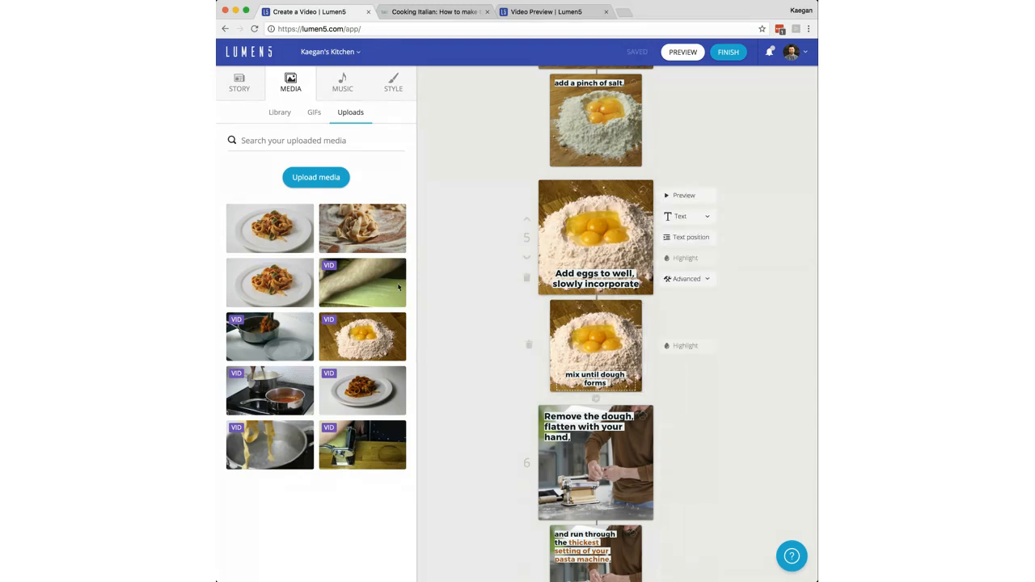
Review the video's style settings, including watermark, theme, colors and font, and return to the media library.
click(397, 85)
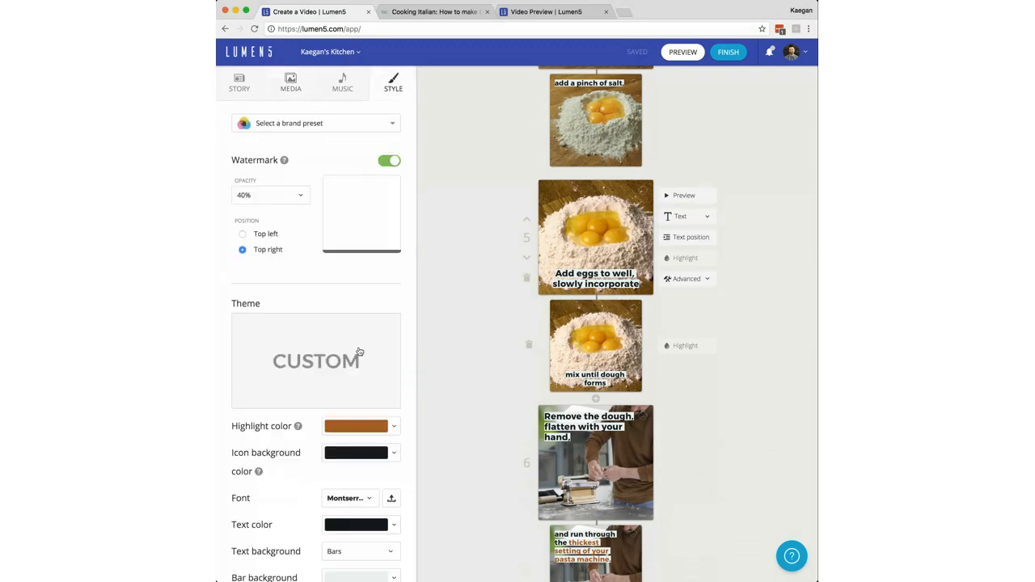
scroll(356, 364, down, 5)
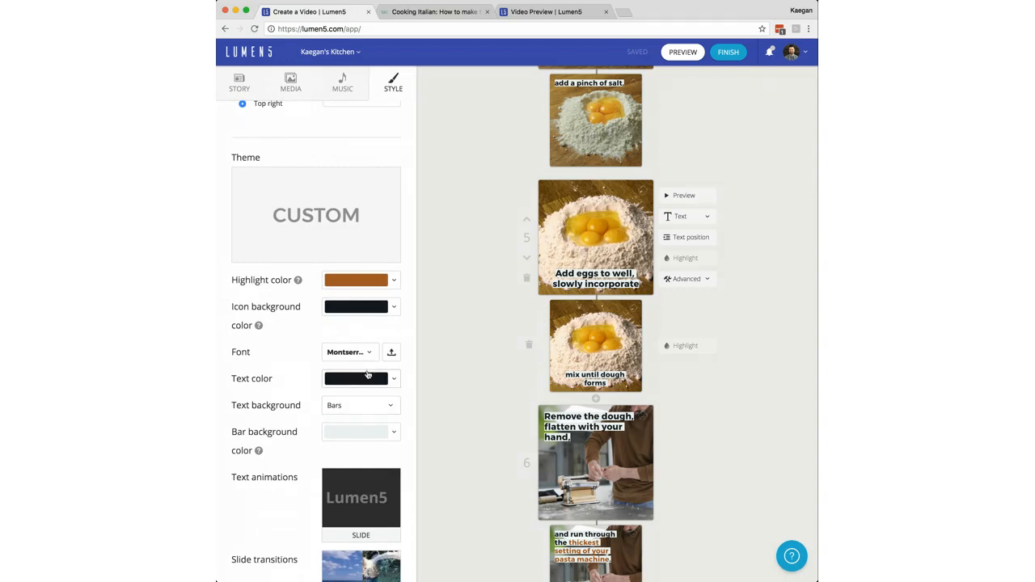
scroll(366, 375, up, 4)
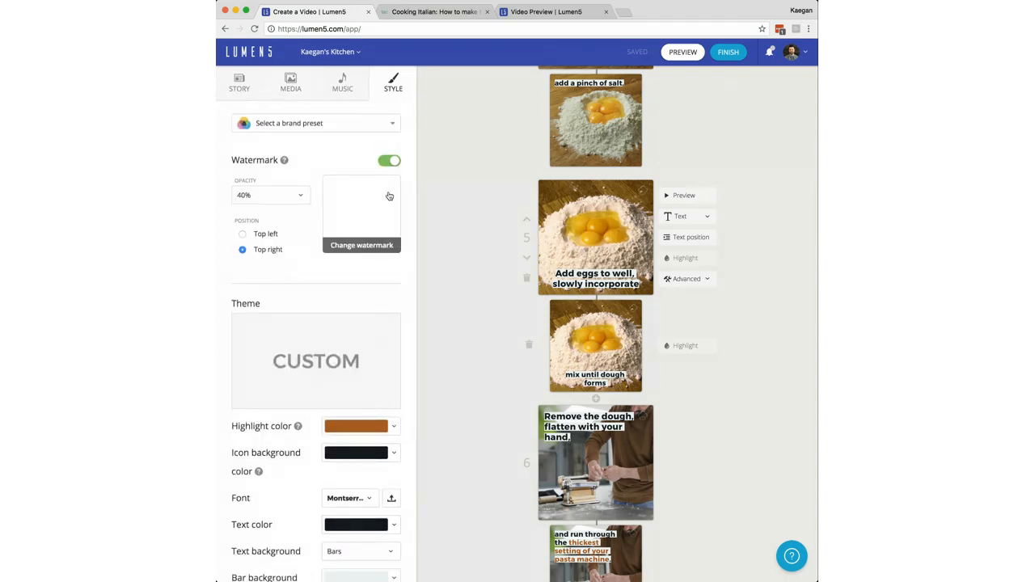
click(293, 81)
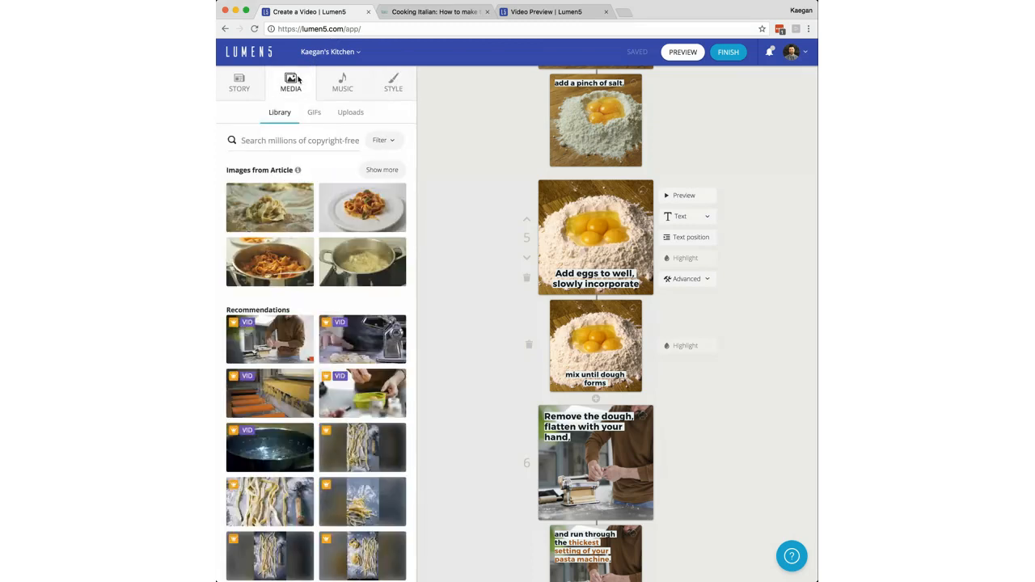
Highlight the word "eggs" in the text of scene 5's first slide.
drag(608, 385, 567, 374)
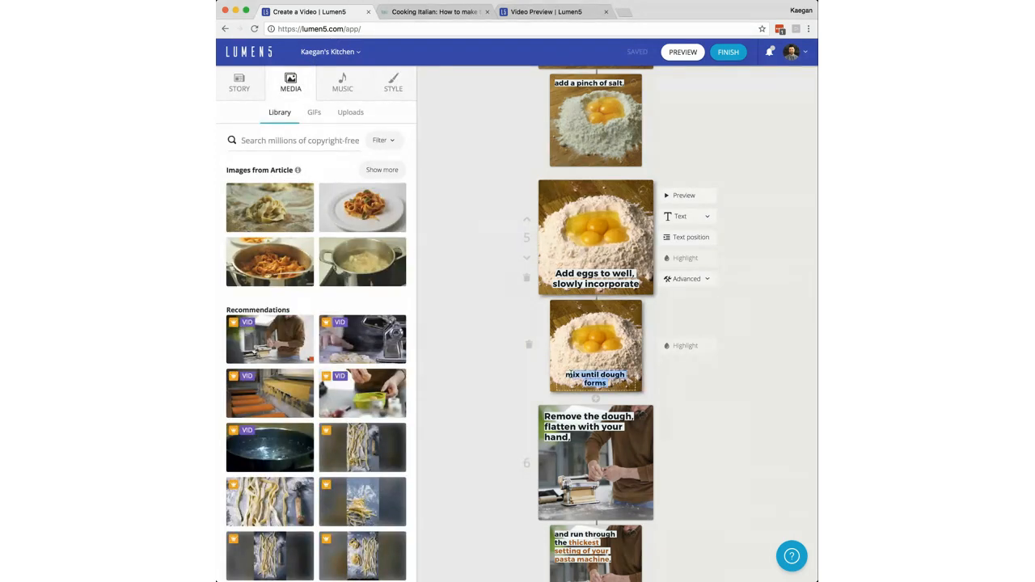
click(599, 282)
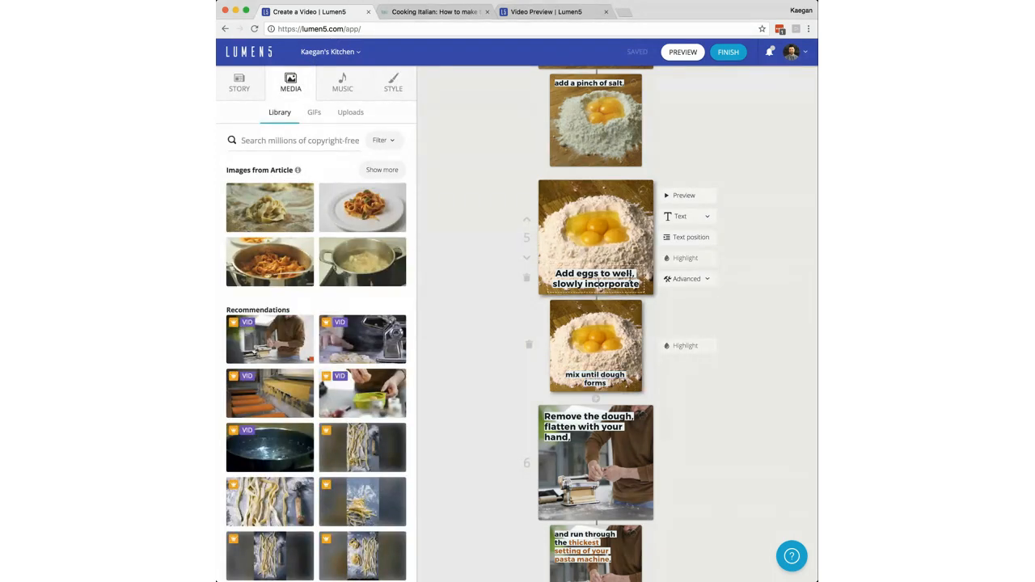
double_click(591, 277)
click(685, 261)
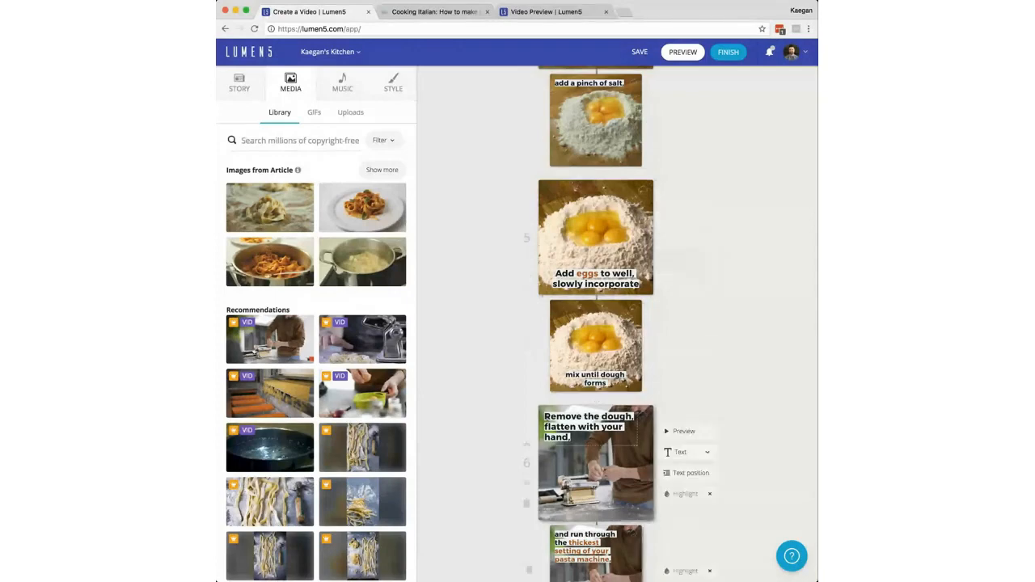
Set the uploaded pasta machine video clip as the background of scene 6, "Remove the dough, flatten with your hand.".
click(350, 113)
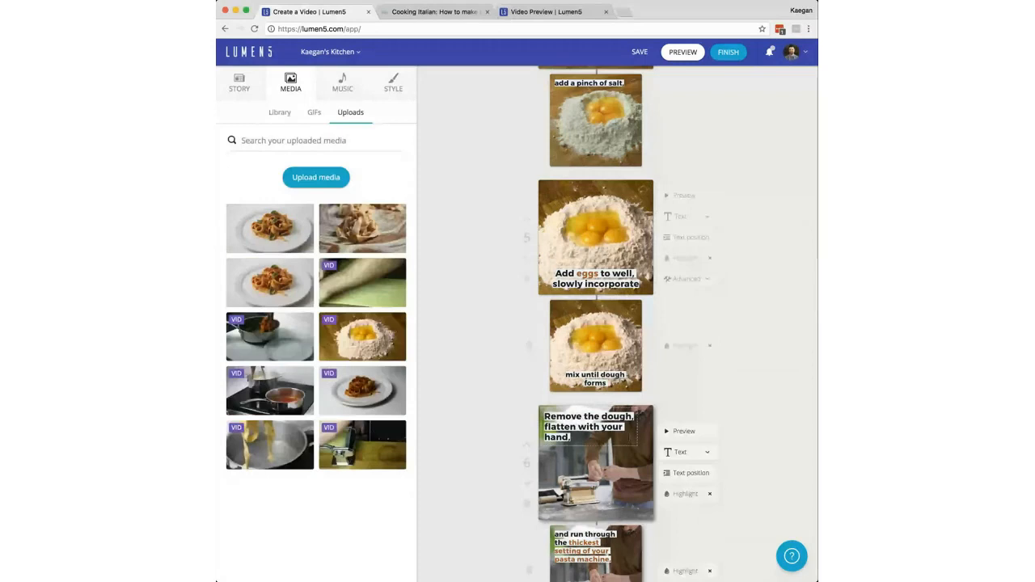
scroll(596, 429, down, 3)
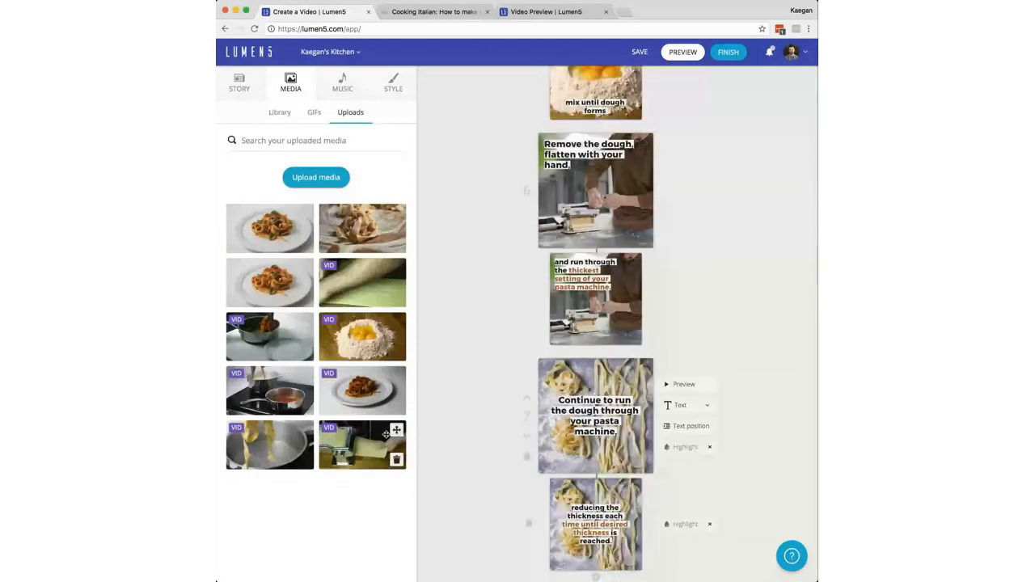
drag(387, 434, 582, 225)
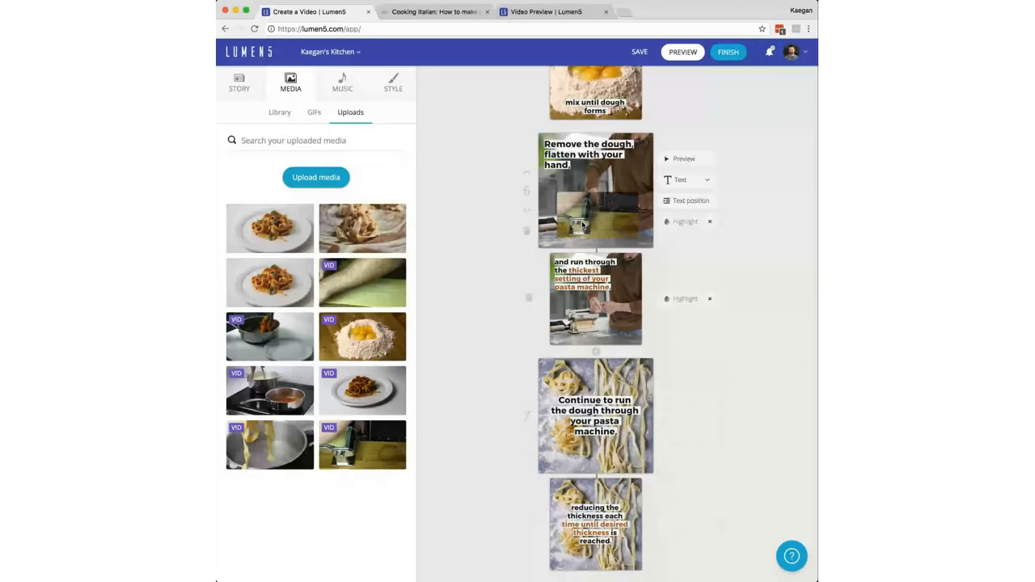
Delete both scene 7 slides, about continuing to run the dough through the machine and reducing its thickness.
scroll(521, 360, down, 2)
click(526, 361)
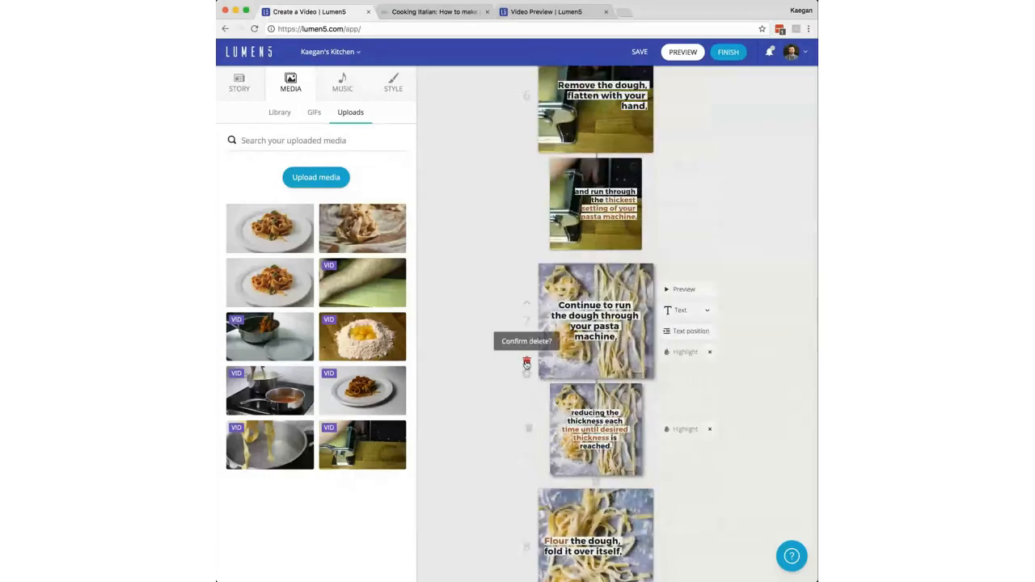
click(526, 362)
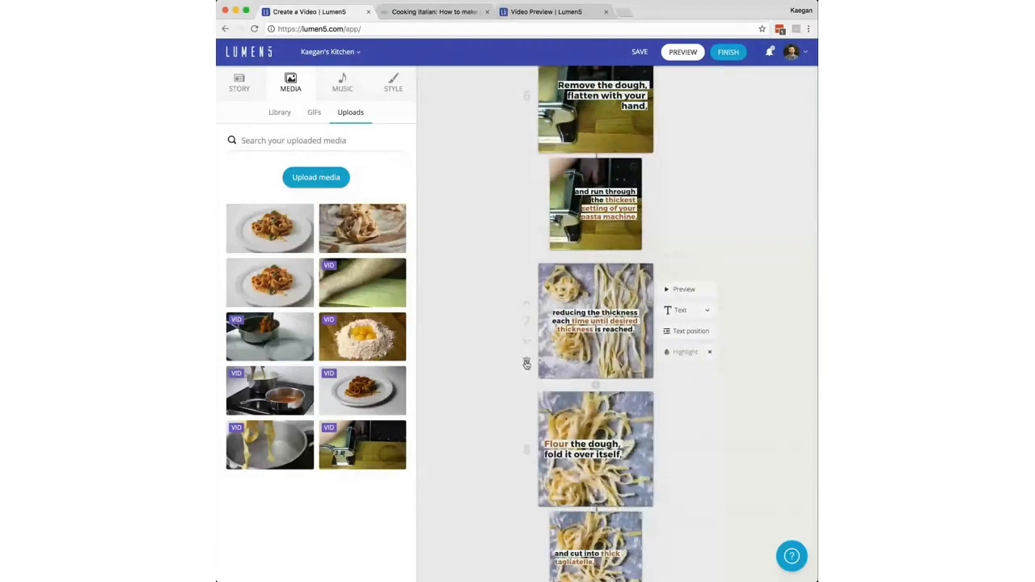
click(526, 363)
click(526, 363)
Set the uploaded clip of a forearm over the dough as the "Flour the dough" scene's background and the noodles-in-pot clip as the boiling water scene's.
scroll(526, 364, down, 2)
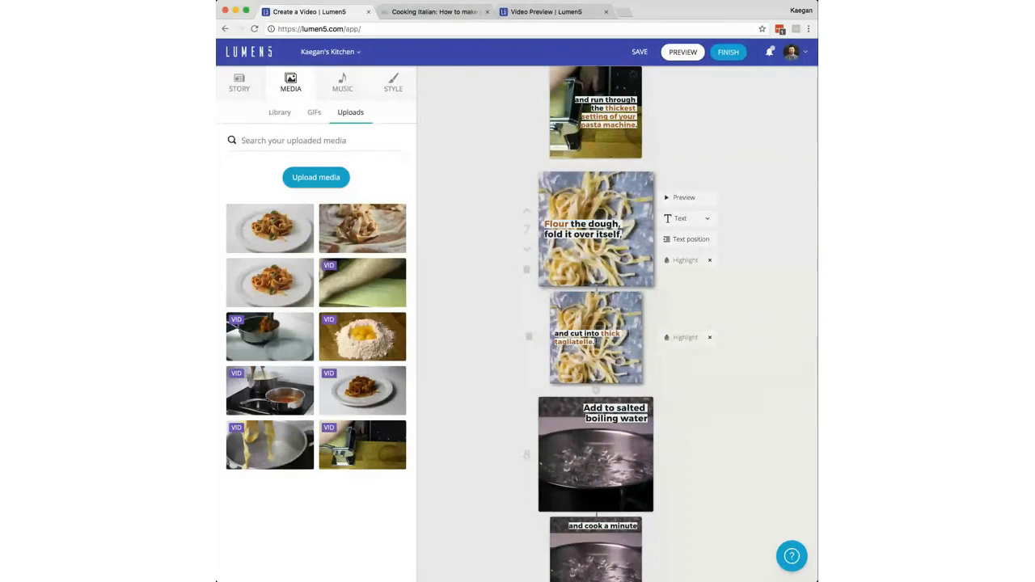
mouse_move(400, 304)
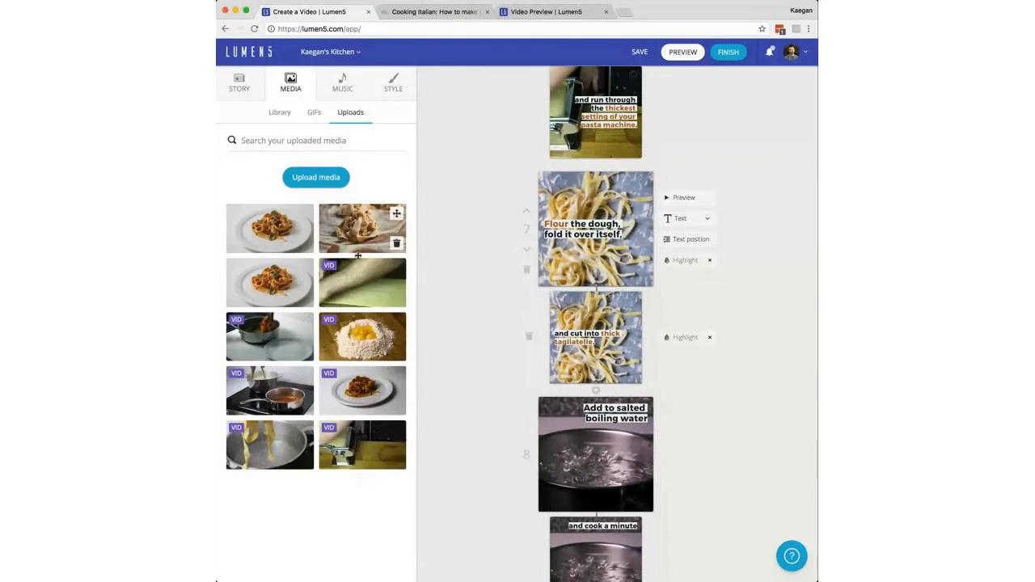
drag(357, 261, 586, 262)
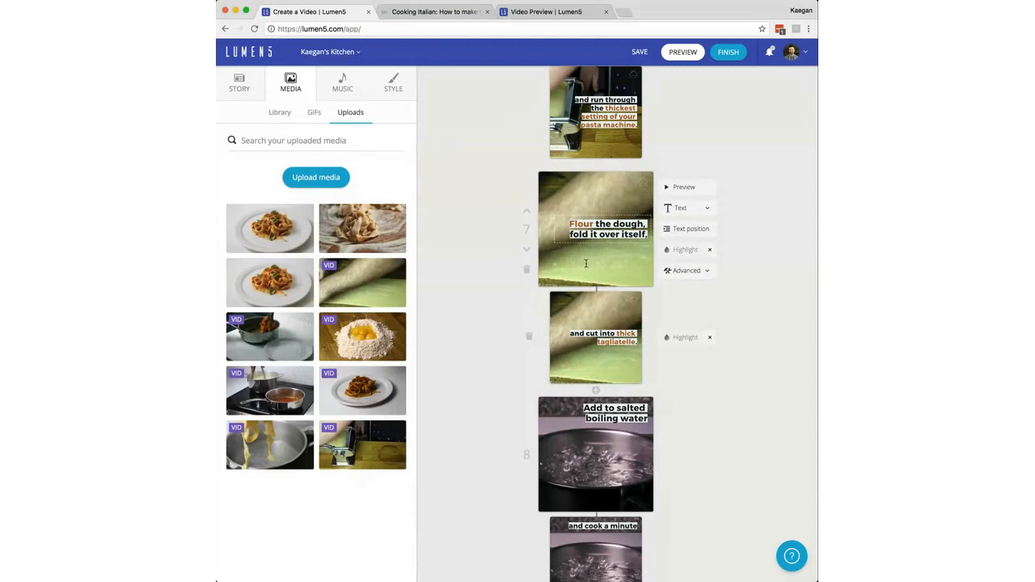
scroll(586, 262, down, 5)
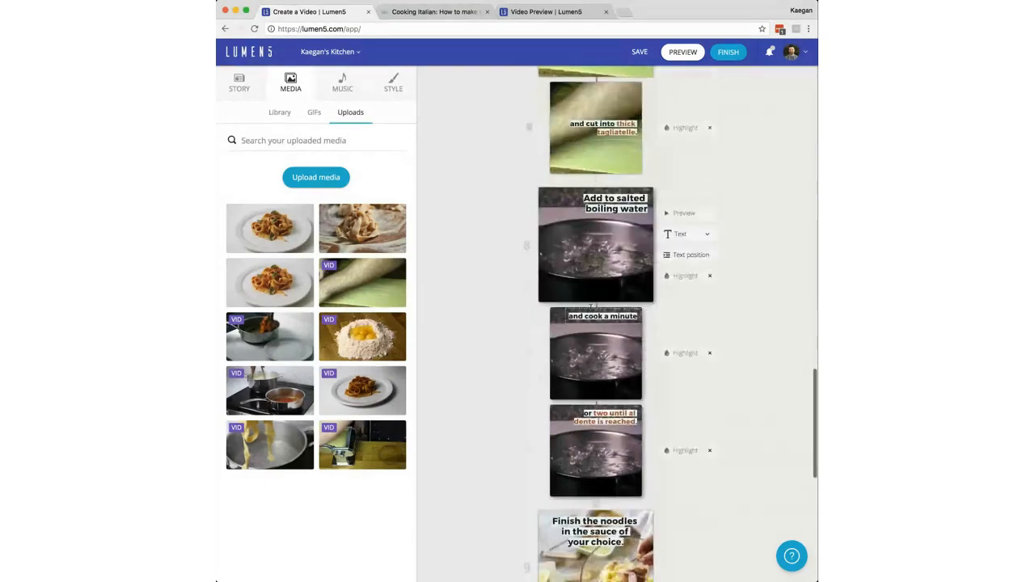
drag(266, 456, 590, 250)
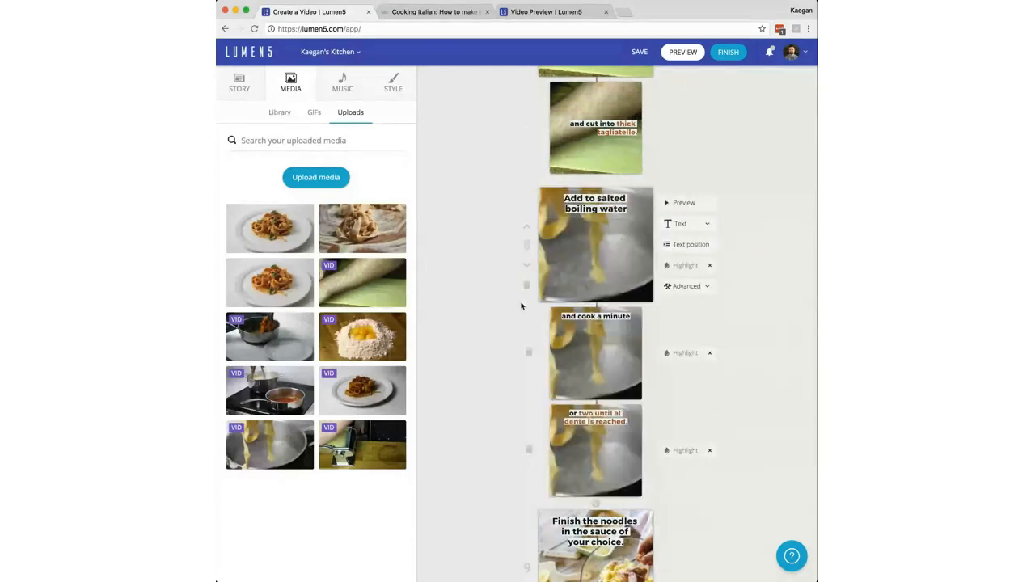
scroll(522, 303, down, 10)
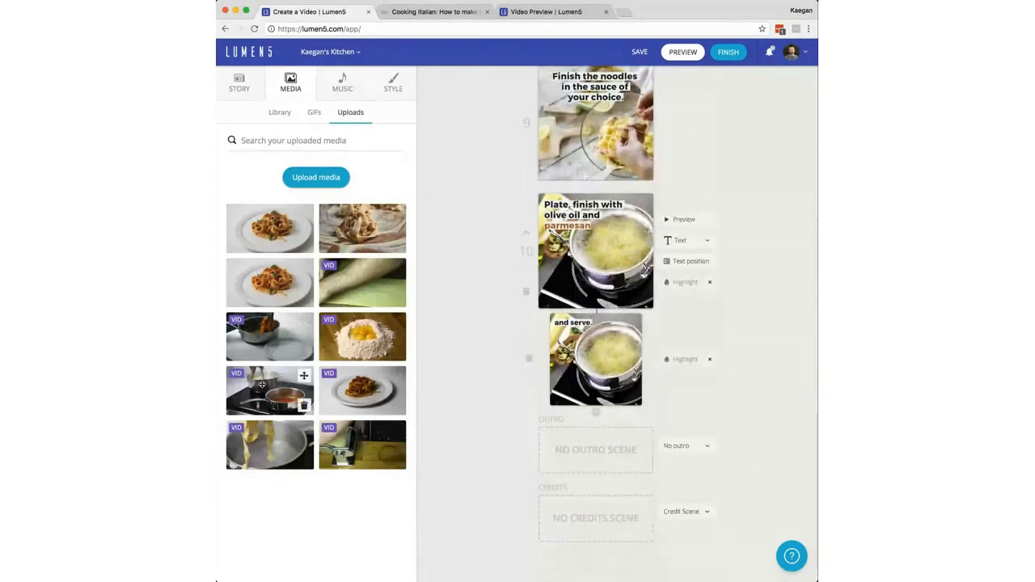
Set the uploaded pots-and-sauce clip as the "Finish the noodles" scene's background and the article's plated tagliatelle photo as scene 10's.
drag(296, 364, 596, 138)
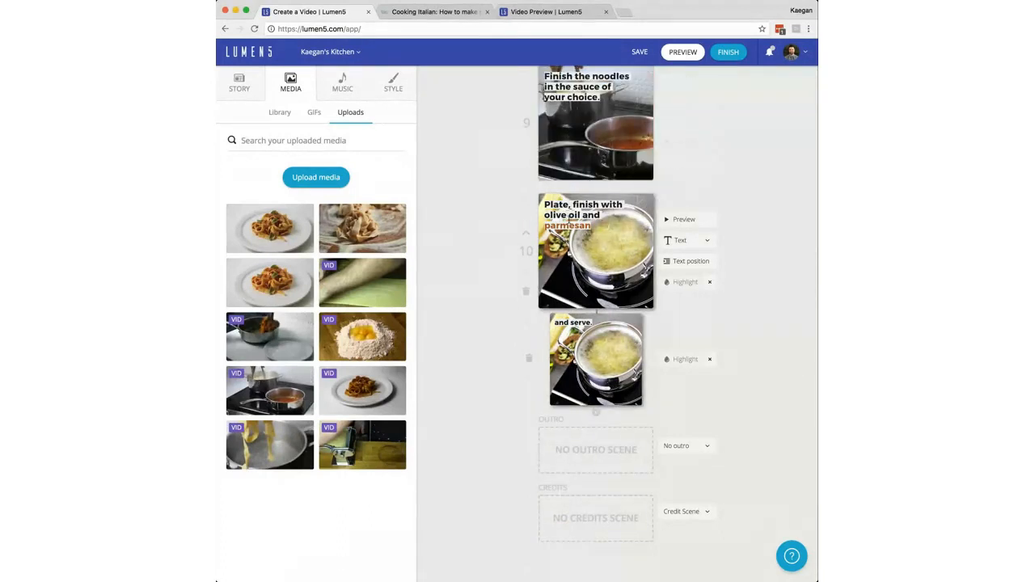
click(282, 114)
drag(362, 204, 589, 273)
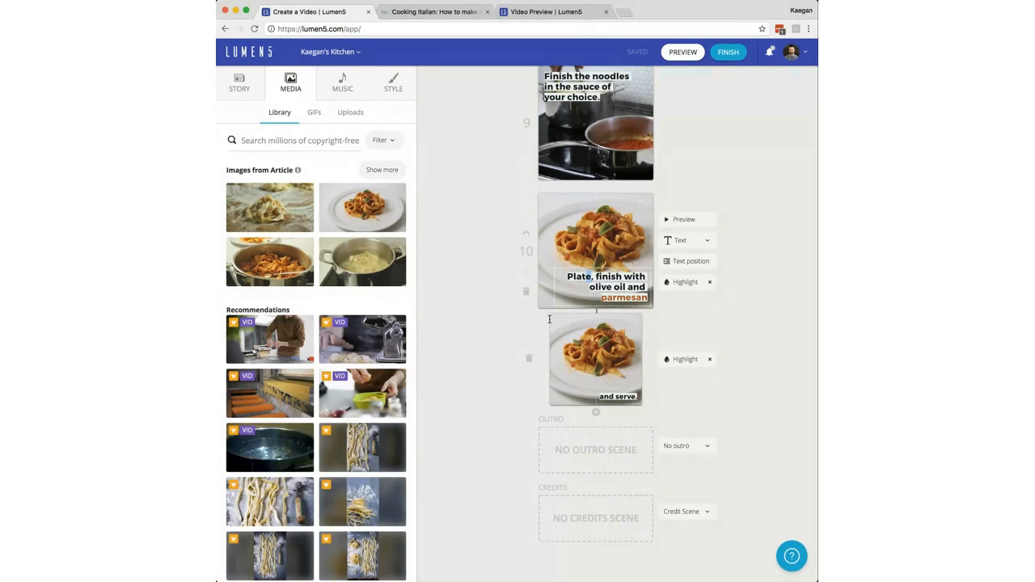
Search the media library for "italy", set the waving Italian flag video as the title scene's background, and preview the scene.
scroll(501, 287, up, 1)
scroll(501, 286, up, 20)
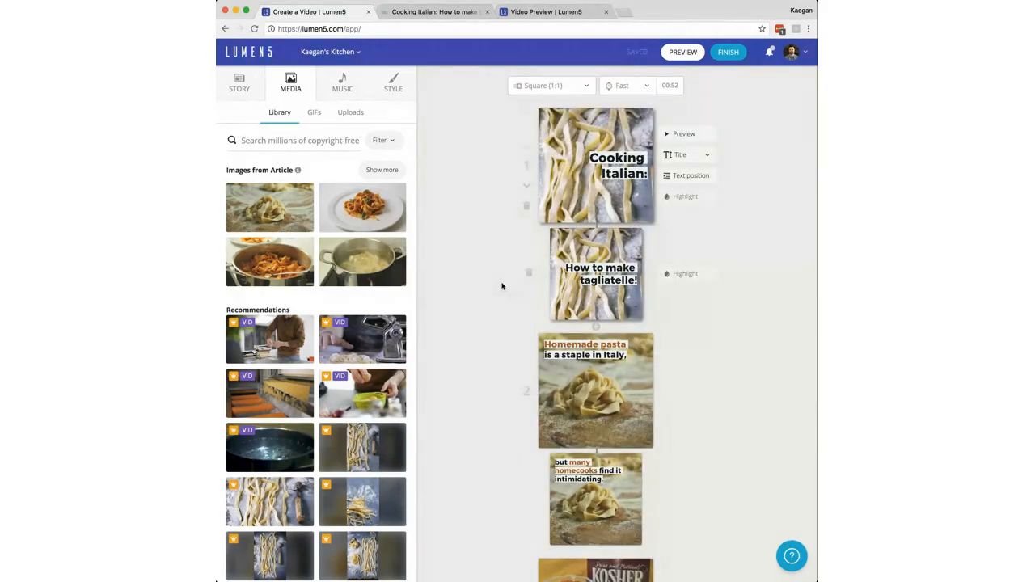
scroll(502, 286, down, 5)
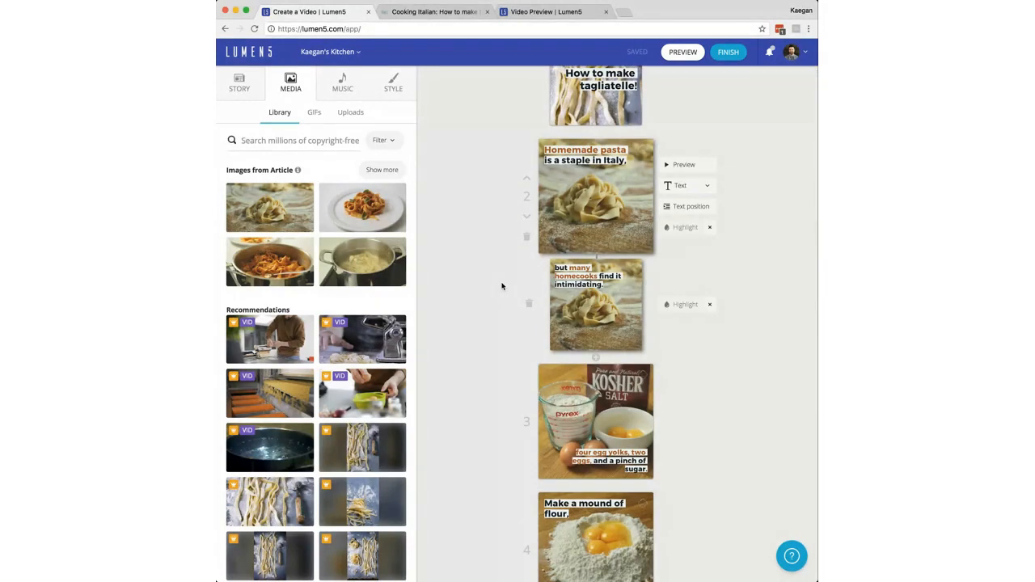
scroll(501, 286, up, 3)
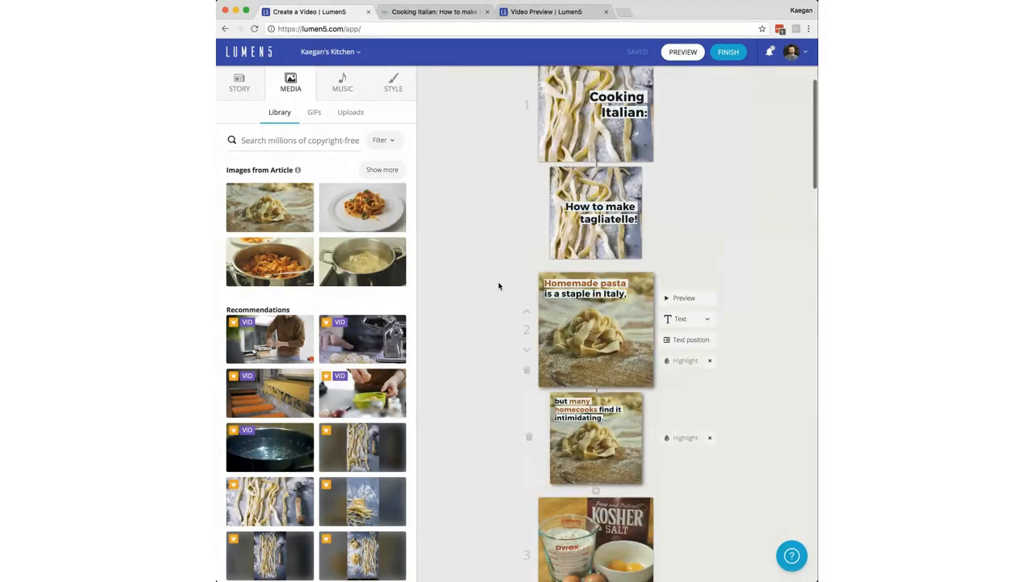
scroll(458, 260, up, 2)
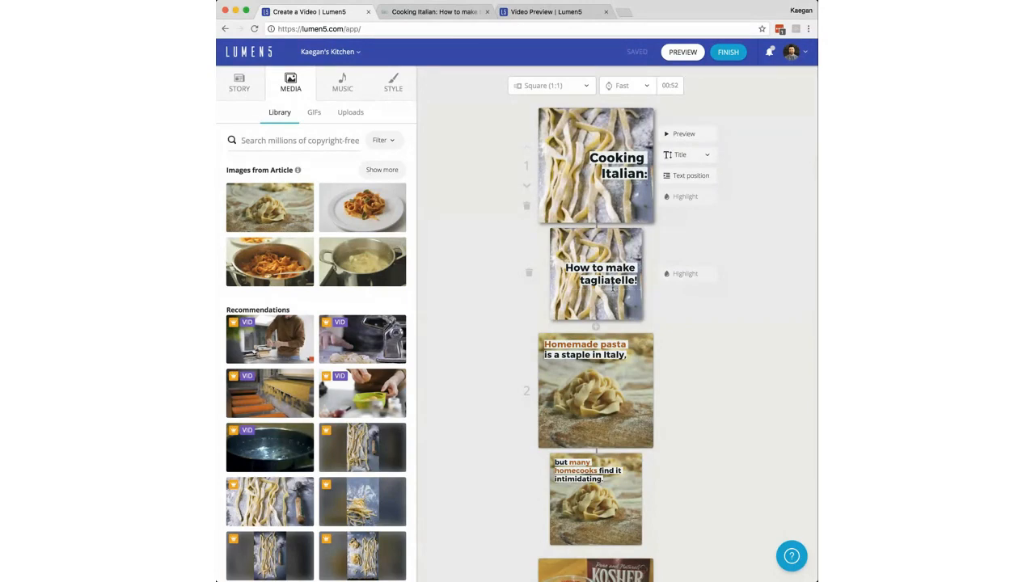
click(327, 140)
text(italy)
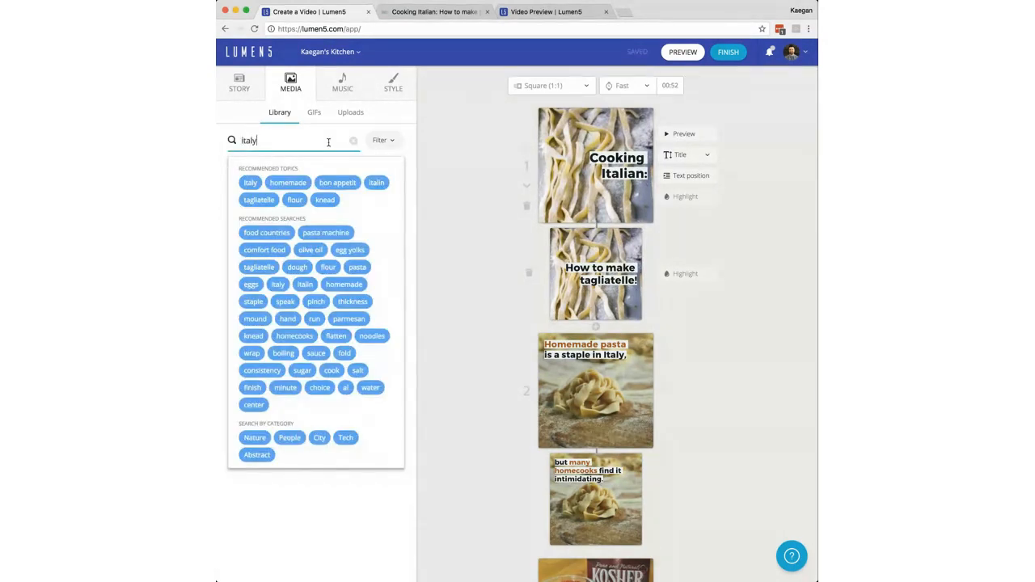
key(Return)
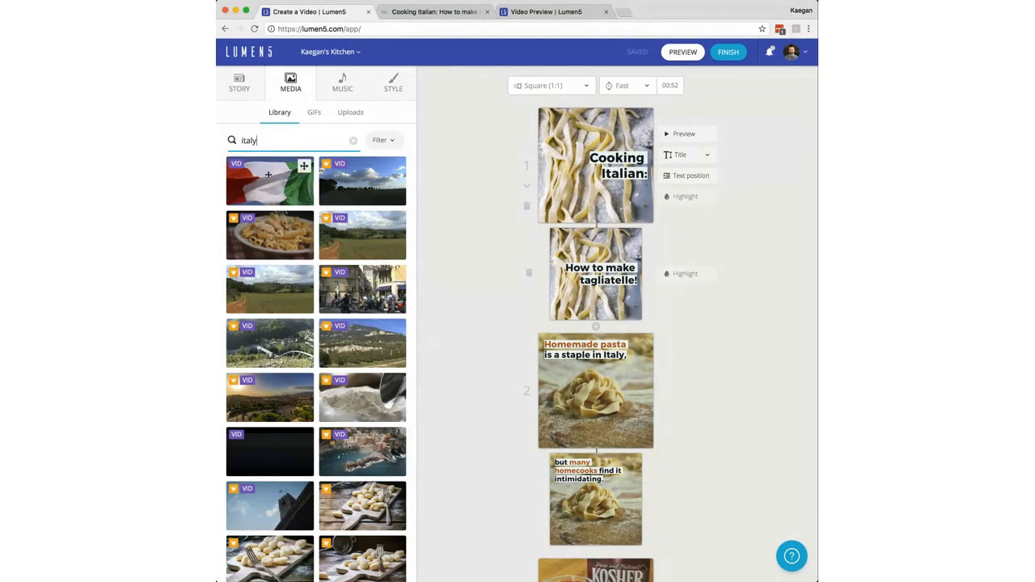
drag(295, 173, 558, 171)
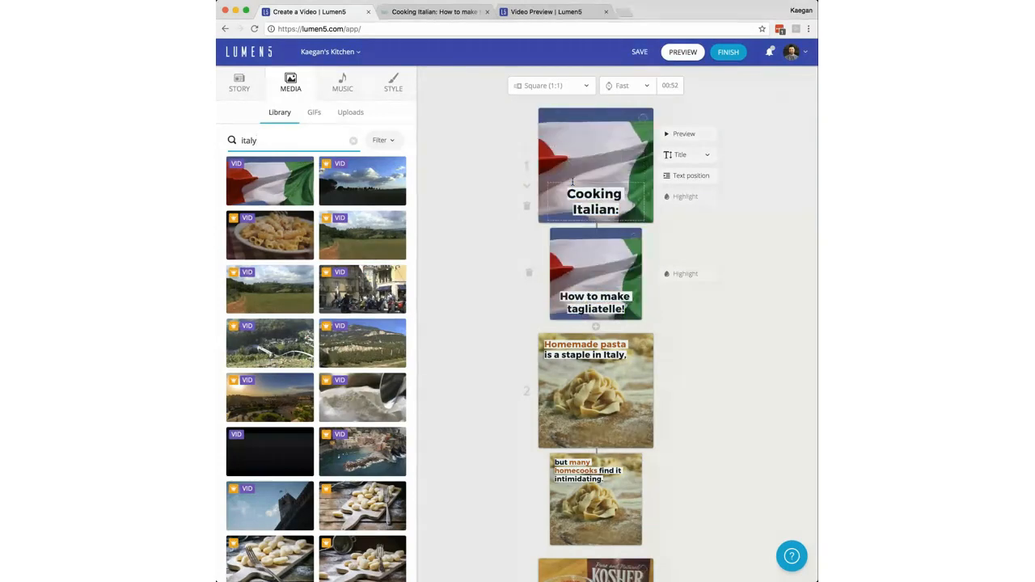
click(684, 134)
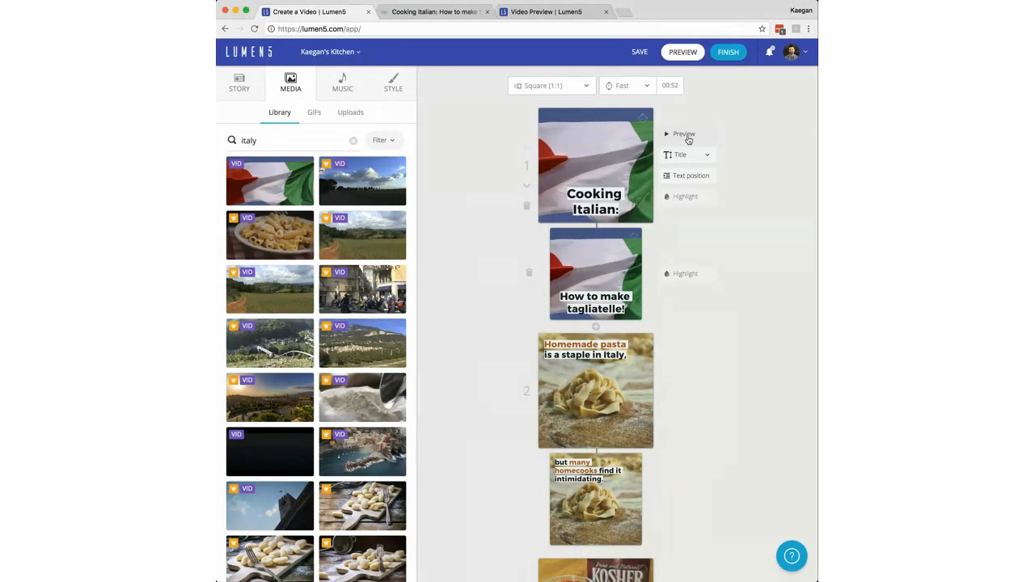
Search the Tenor GIF collection for "pasta".
click(313, 115)
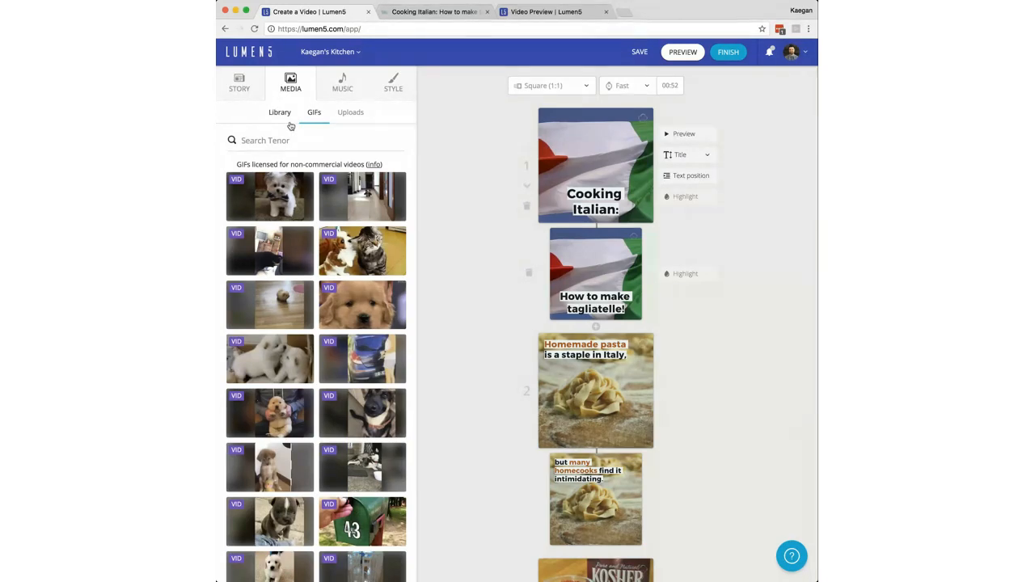
click(284, 142)
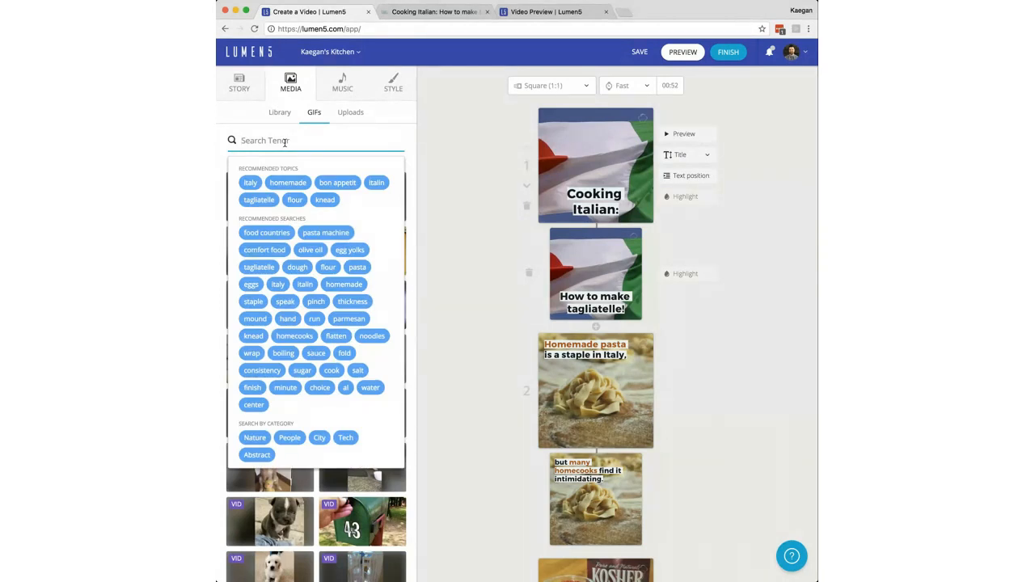
click(245, 129)
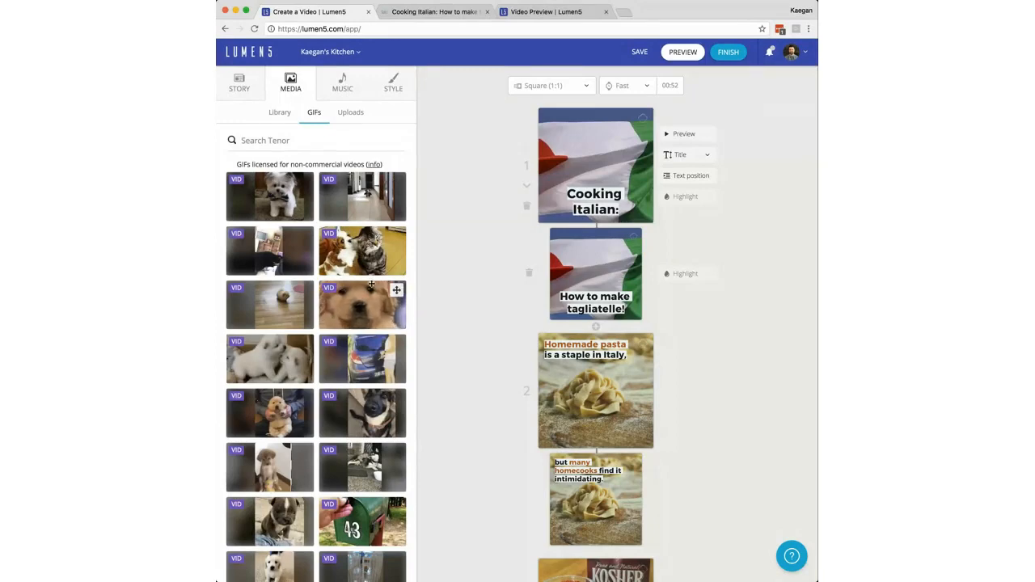
click(274, 140)
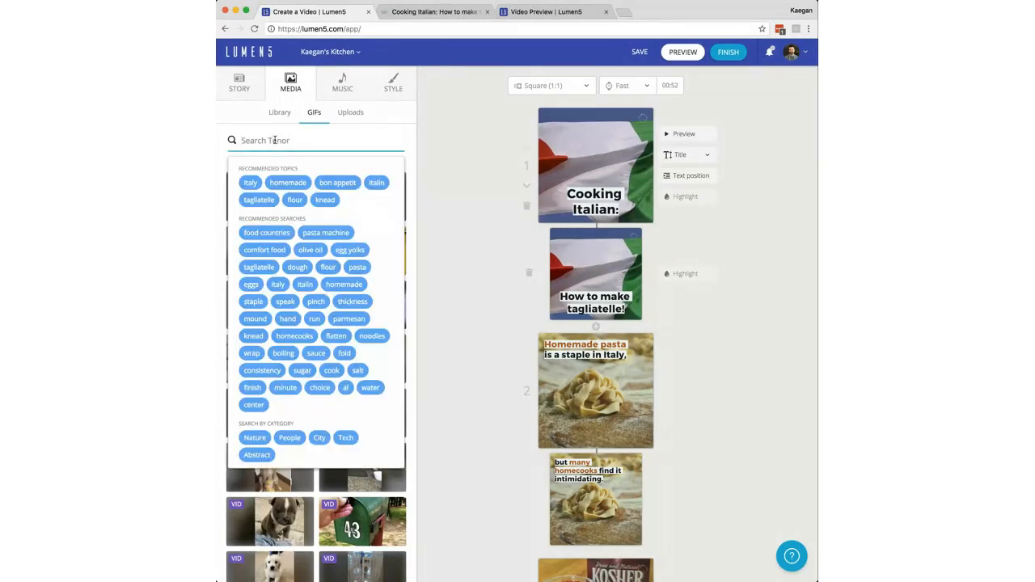
text(pasta)
key(Return)
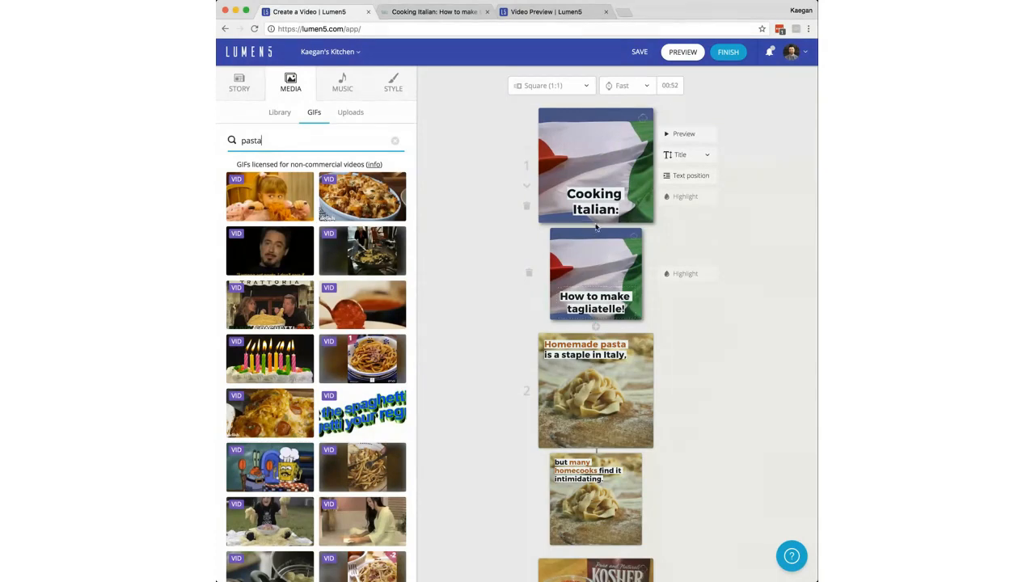
Insert a scene after the title scene with the "I wanna eat pasta" GIF as background and No Text, and preview it.
click(595, 329)
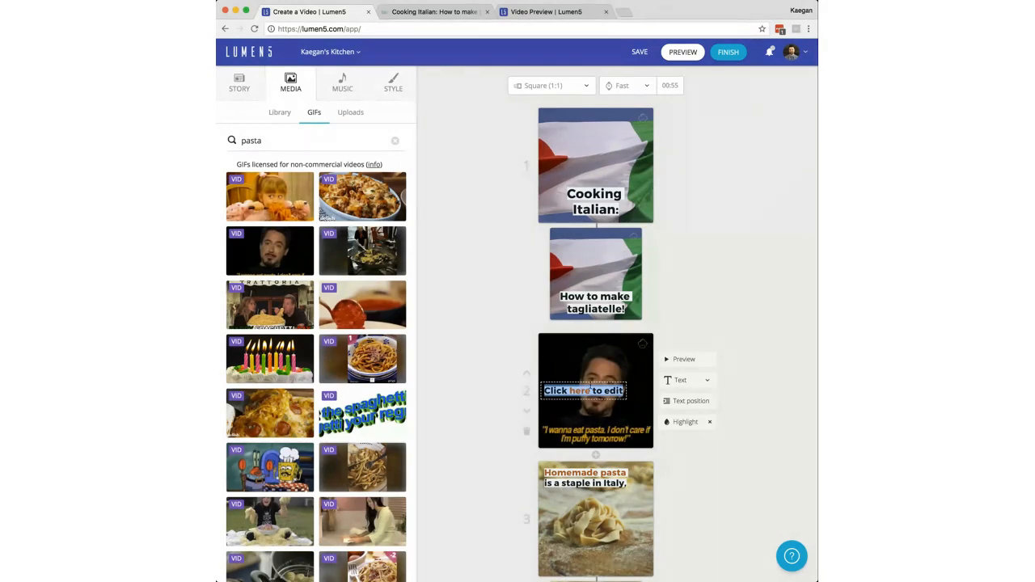
click(688, 379)
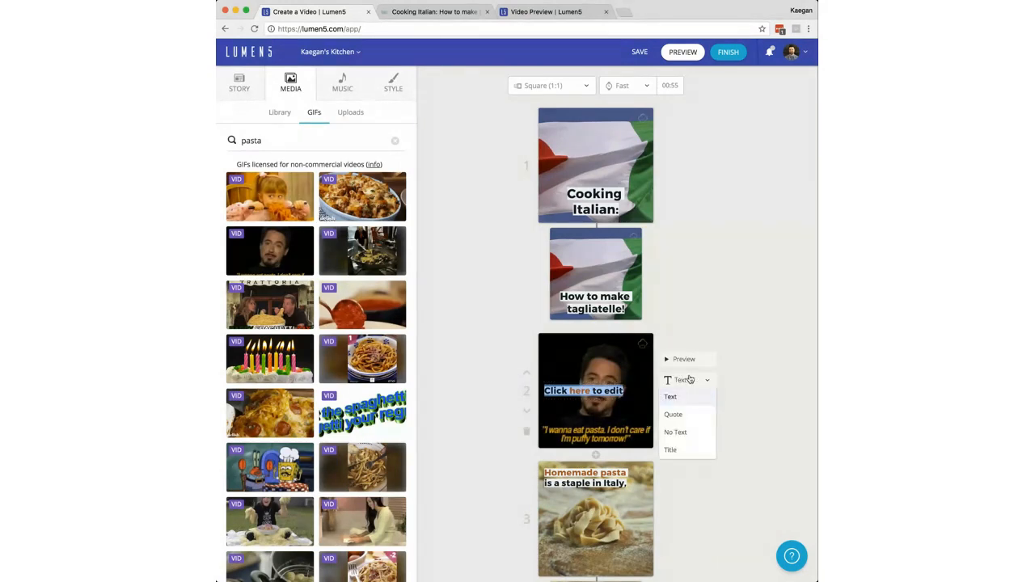
click(678, 431)
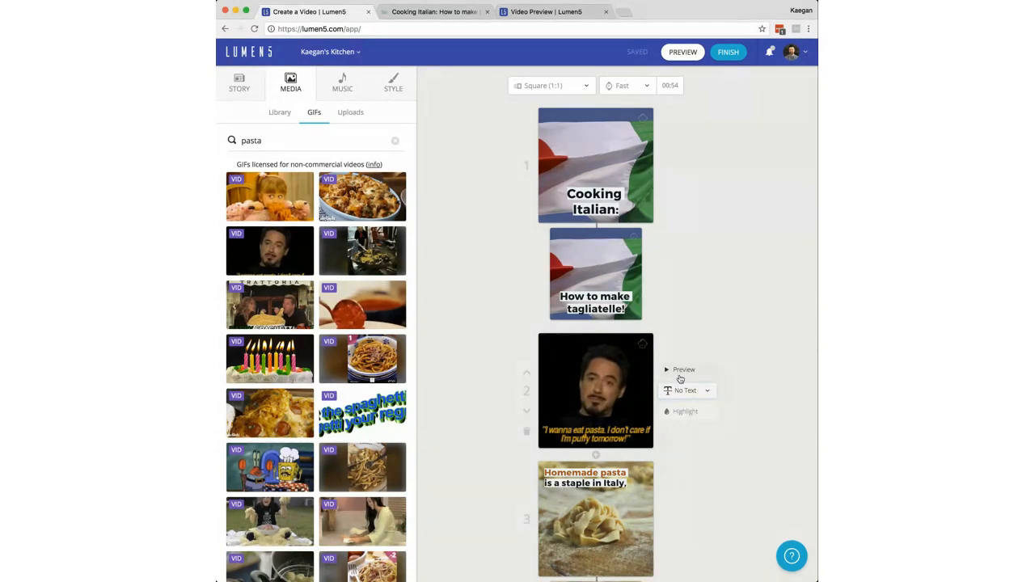
click(681, 378)
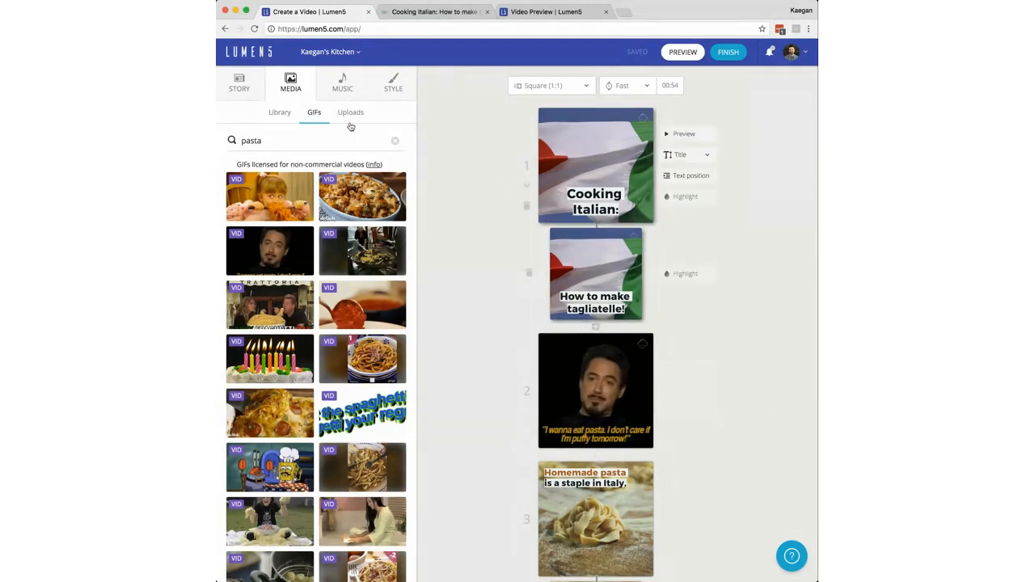
Read the help article on the licensing terms for Tenor GIFs, and close it.
click(281, 117)
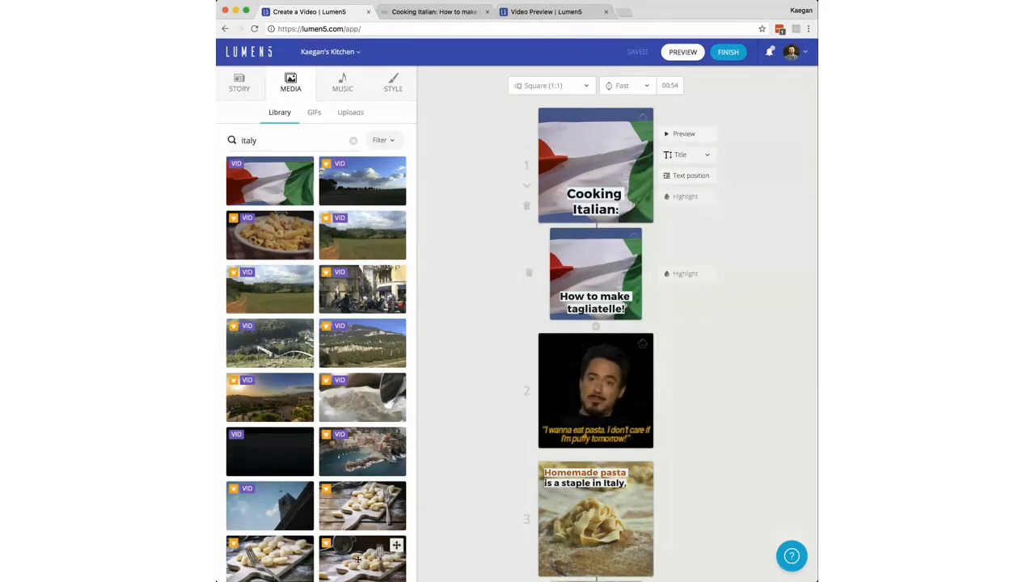
click(314, 112)
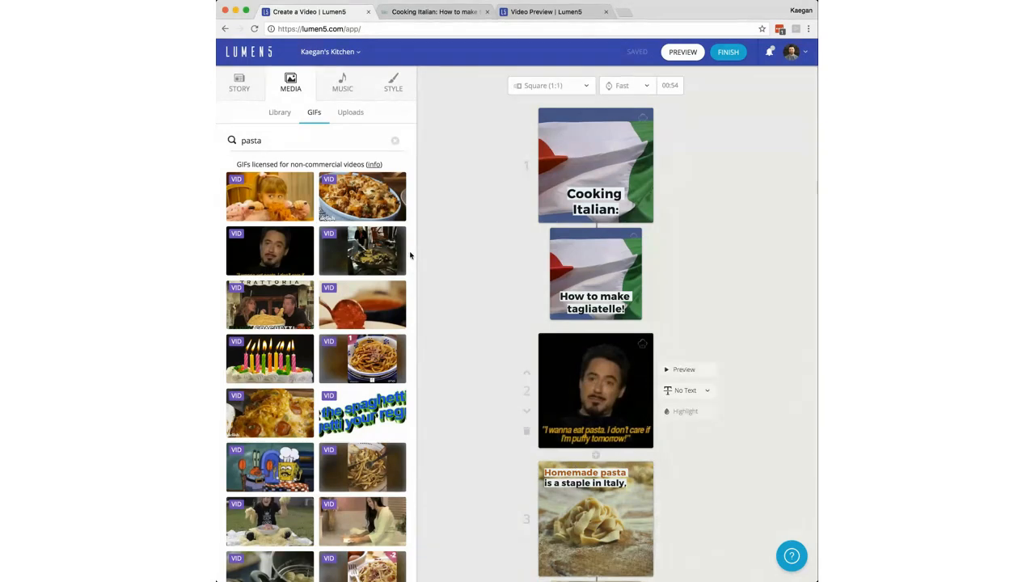
click(373, 165)
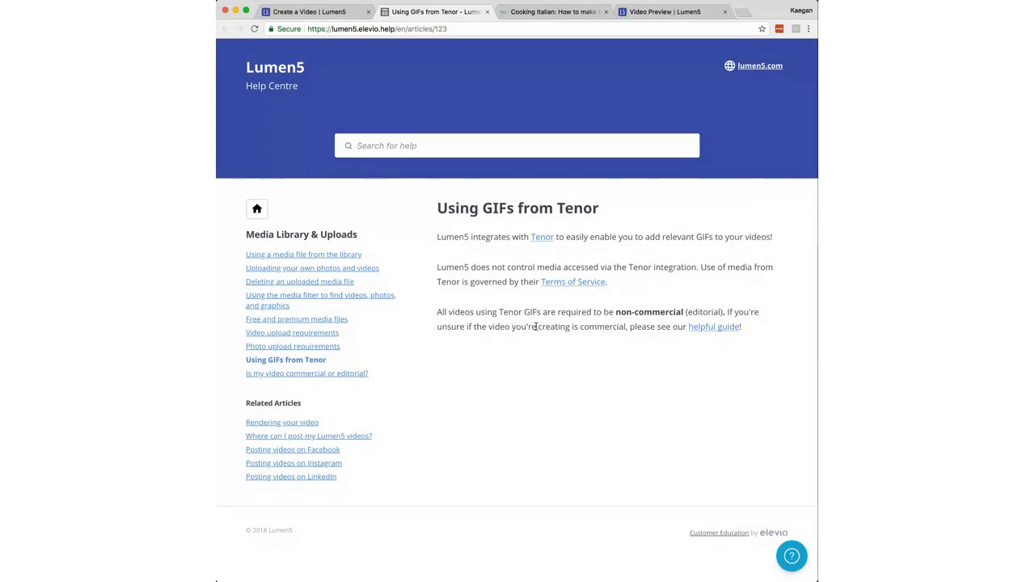
drag(439, 313, 724, 314)
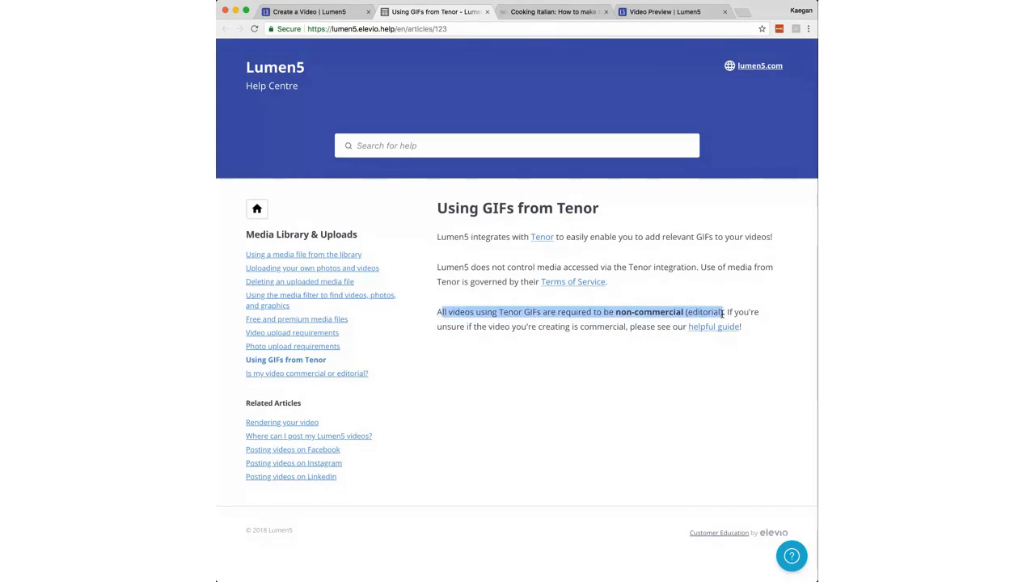
click(722, 313)
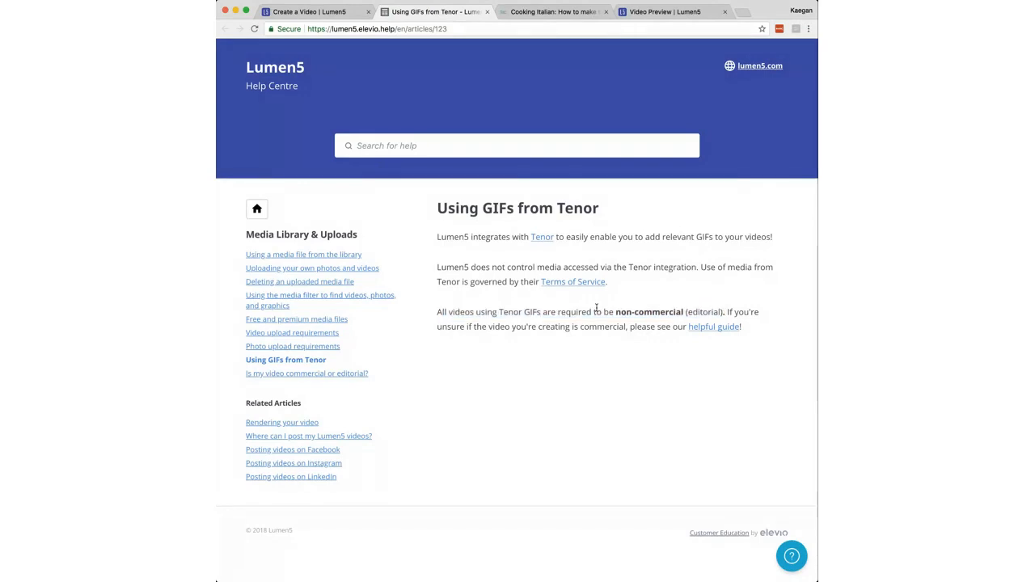
key(super+w)
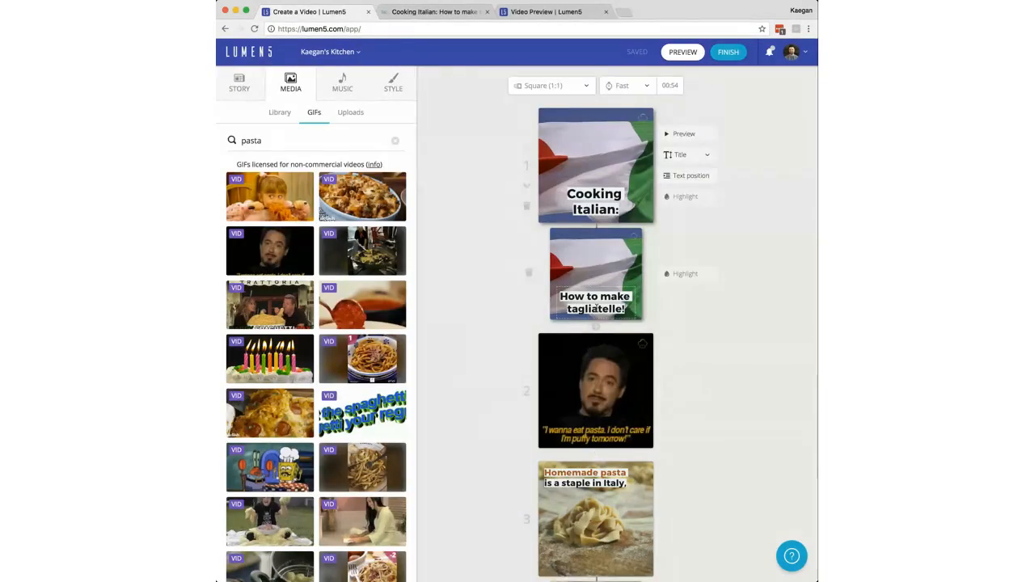
Add a scene after the "and serve" slide with the GIF of the girl eating spaghetti as background, and preview it.
mouse_move(617, 370)
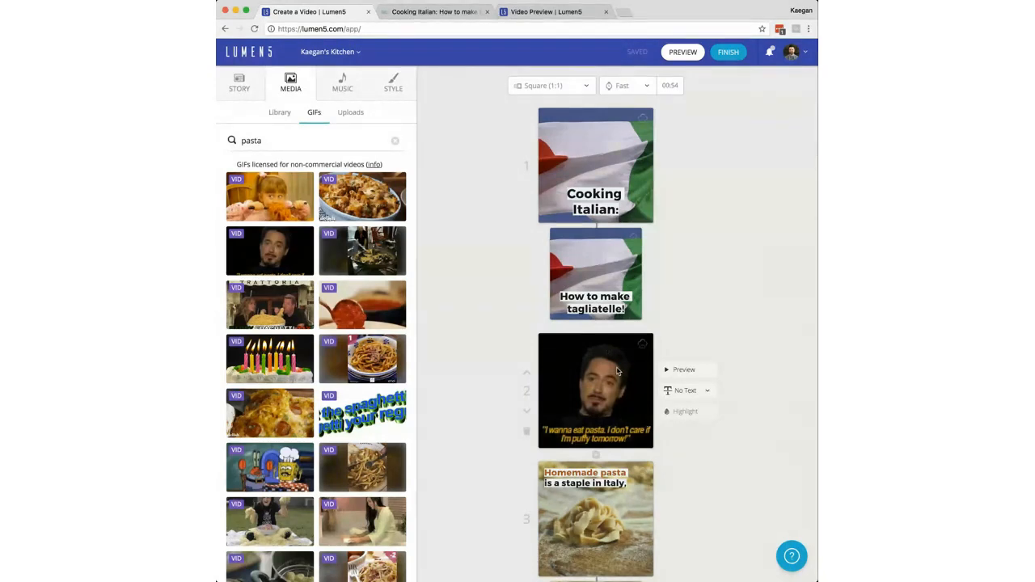
scroll(616, 370, down, 15)
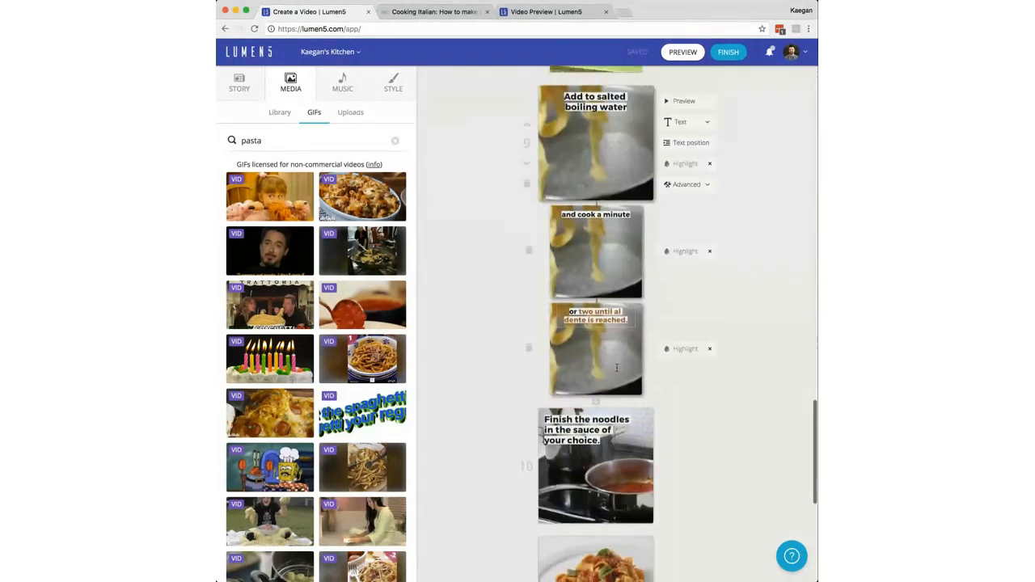
scroll(616, 367, down, 5)
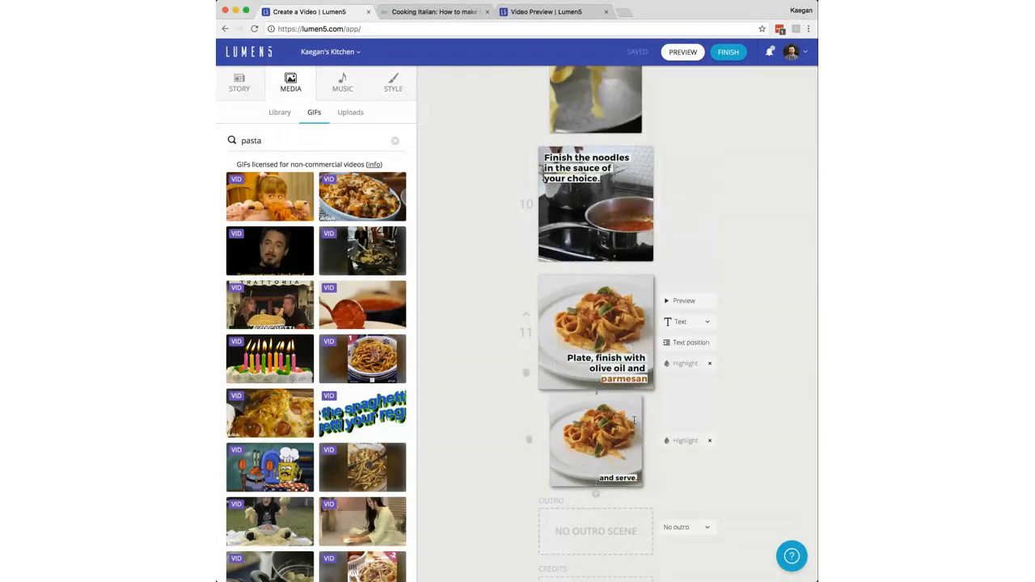
click(595, 496)
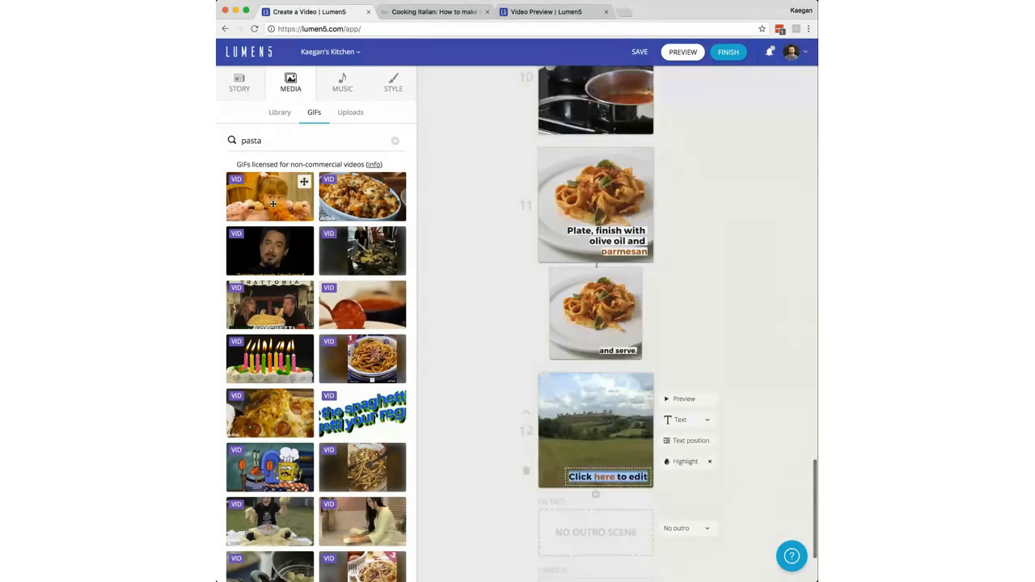
drag(272, 204, 581, 423)
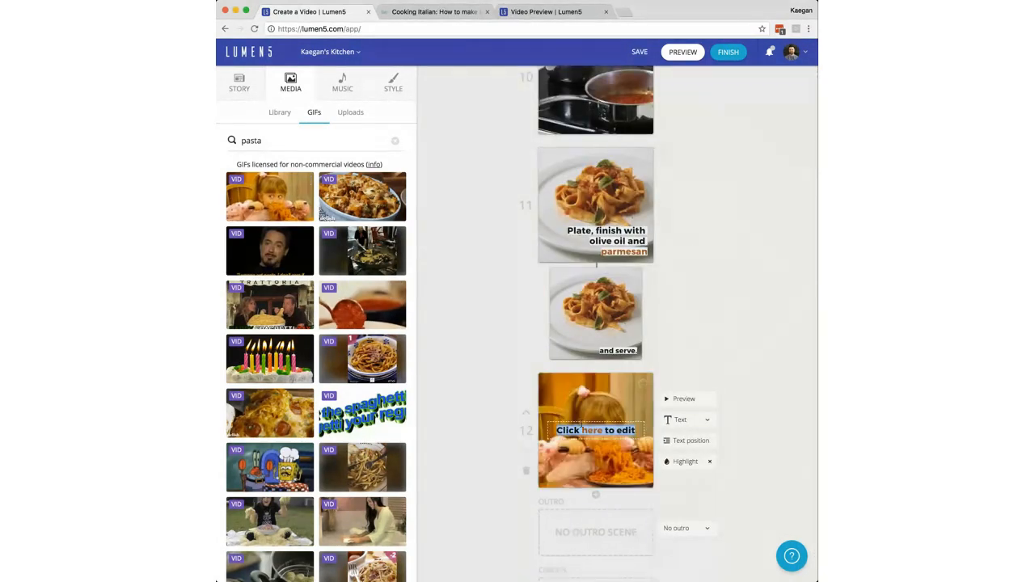
click(686, 398)
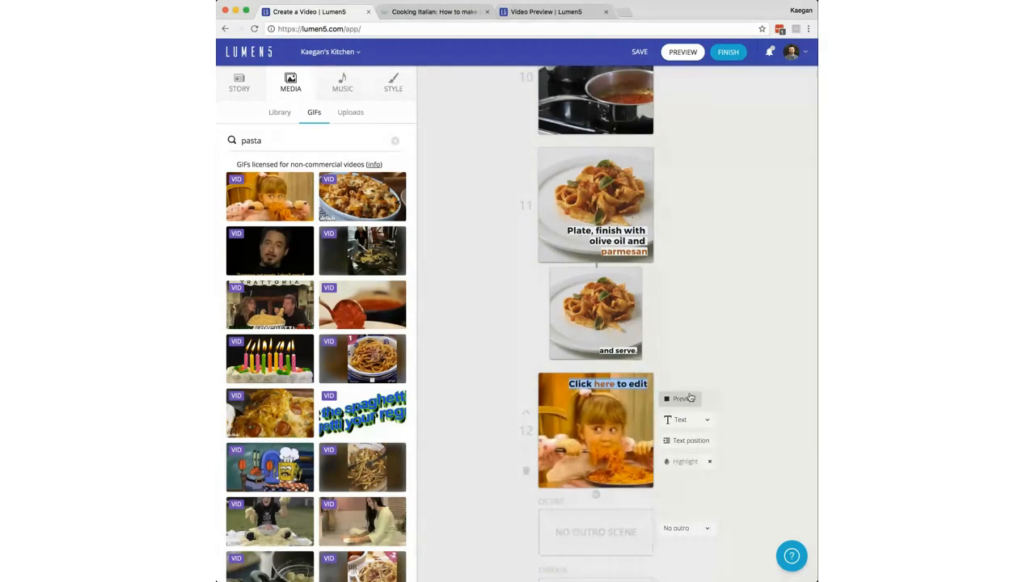
click(688, 398)
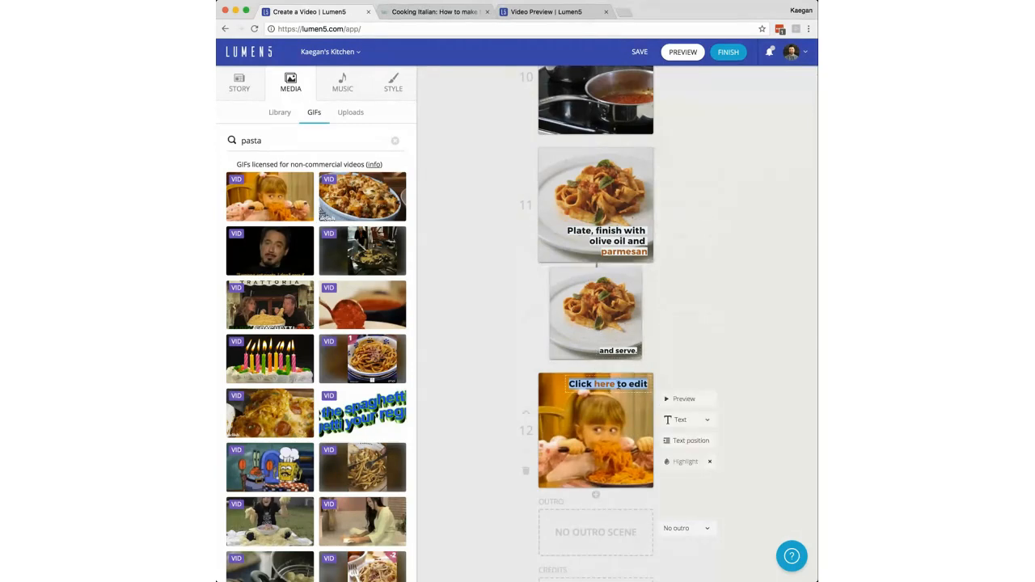
Set scene 12's text to "Thanks for watching!" and add a second slide reading "You rock!".
click(618, 384)
text(Thanks for watching!)
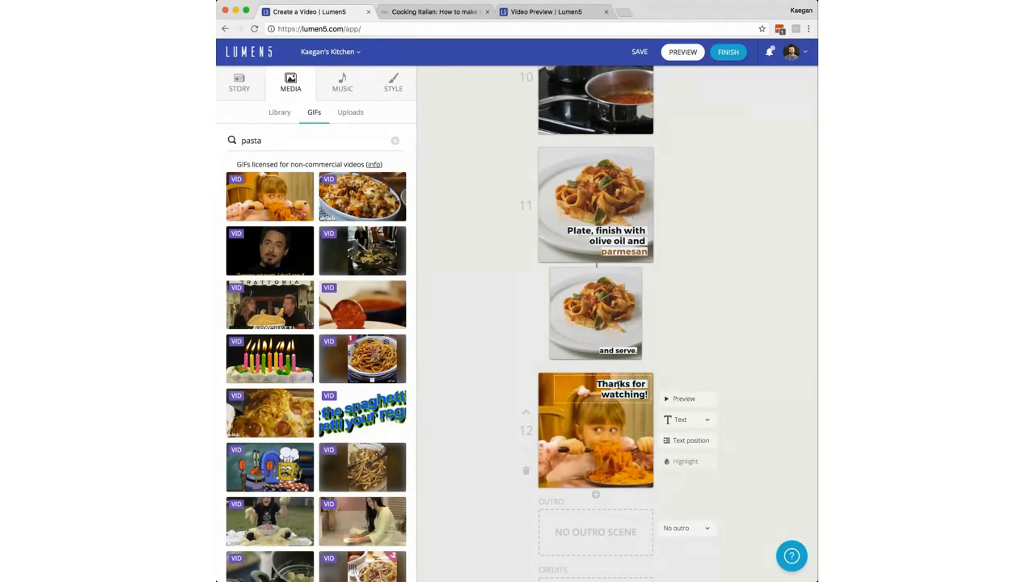
key(Return)
text(You rock!)
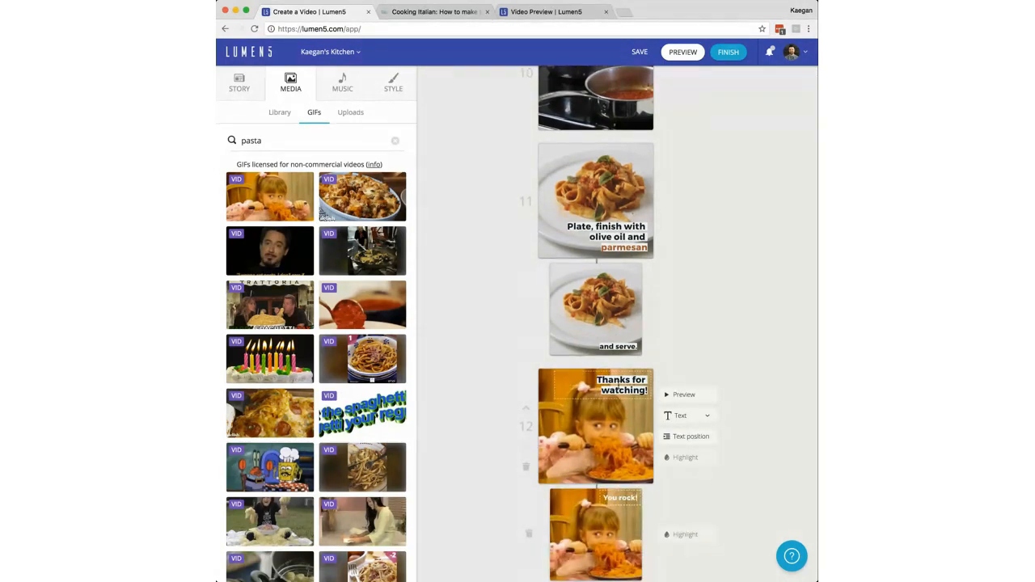
key(Return)
key(BackSpace)
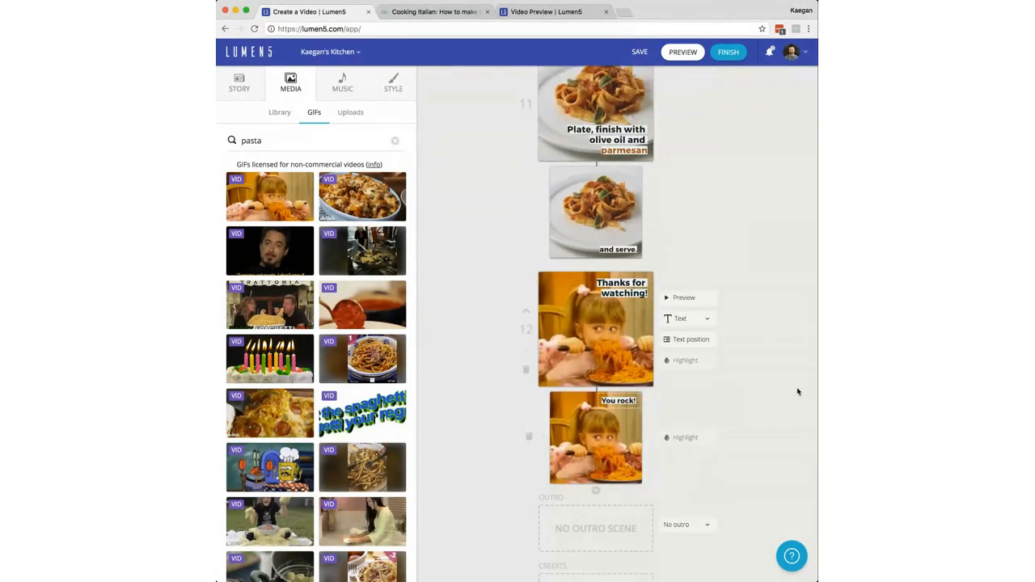
Review the whole storyboard from the title scene through to the closing scene.
scroll(739, 283, up, 20)
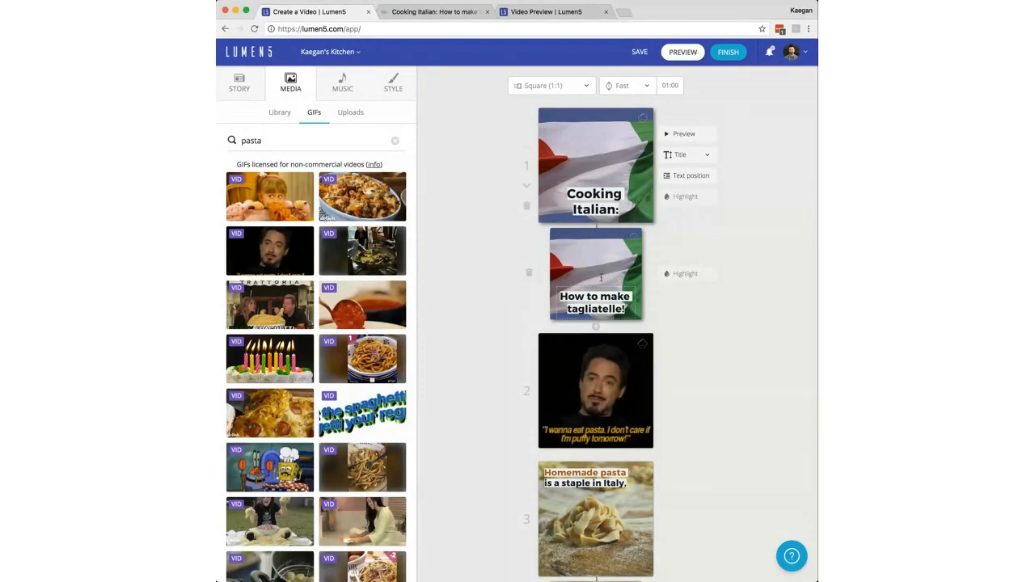
scroll(587, 289, down, 4)
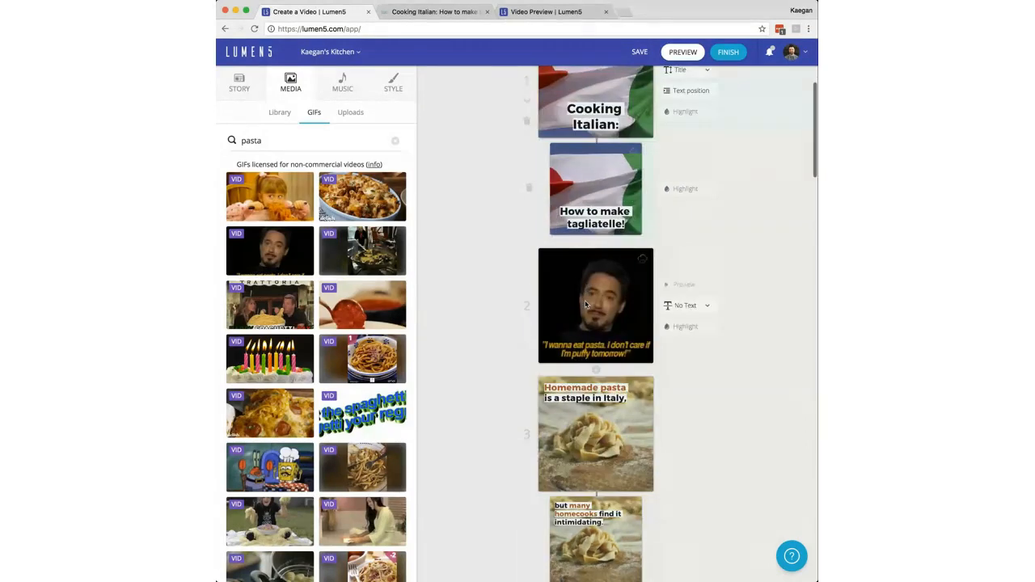
scroll(584, 424, down, 10)
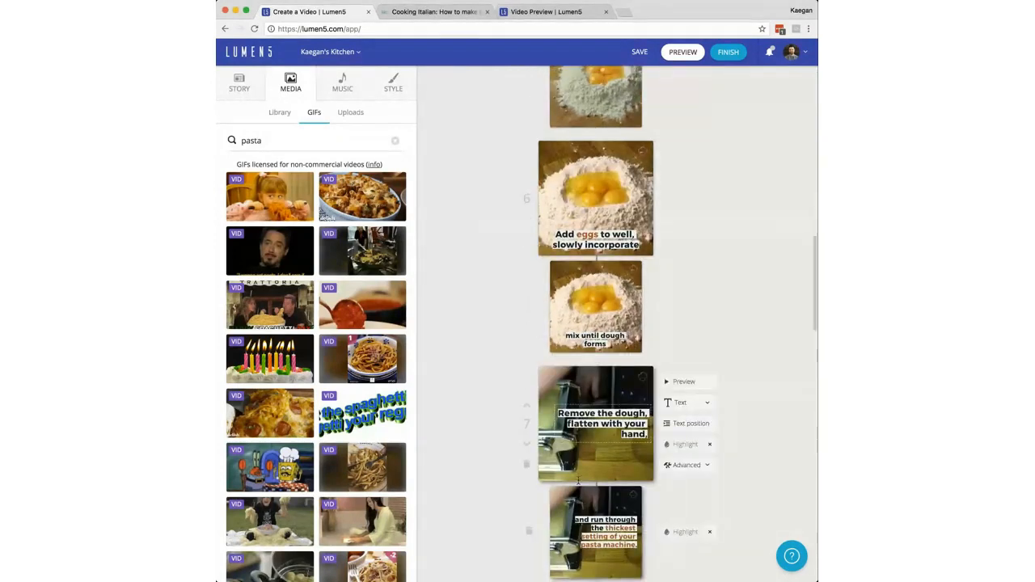
scroll(578, 484, down, 5)
scroll(577, 486, down, 15)
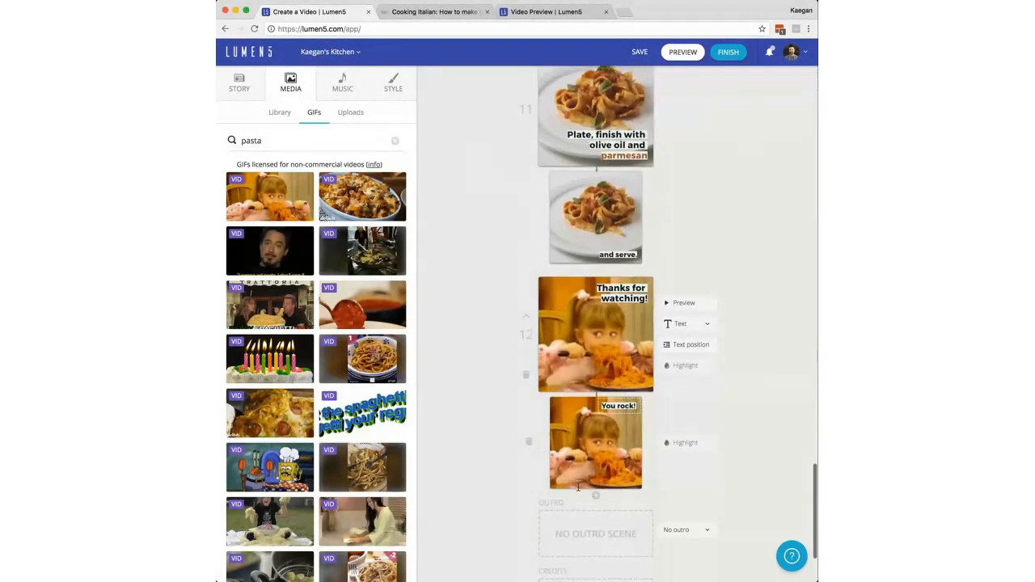
Filter the free music tracks by the Sad mood and listen to "Rains Will Fall".
click(343, 84)
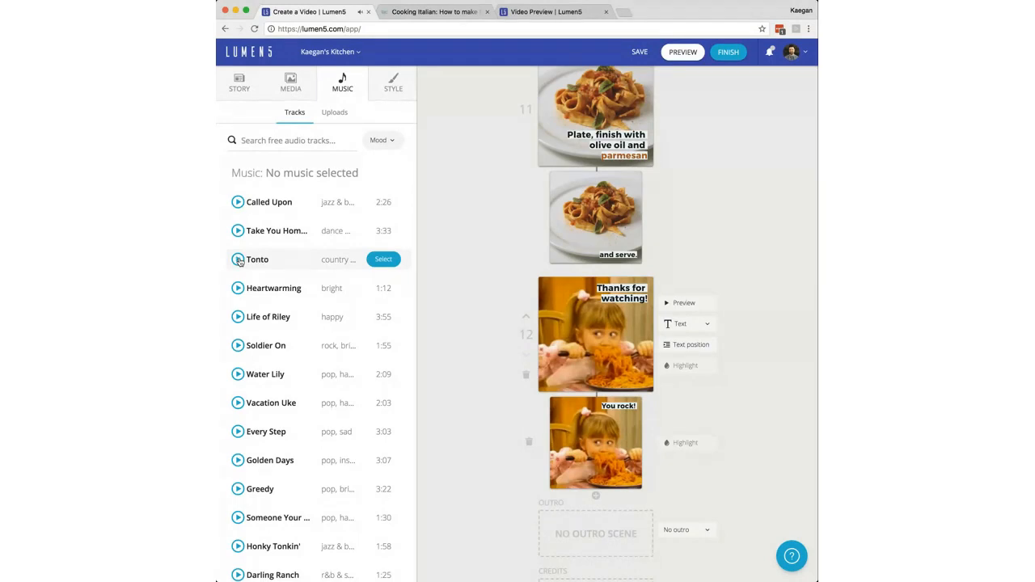
scroll(275, 380, down, 2)
scroll(340, 323, up, 2)
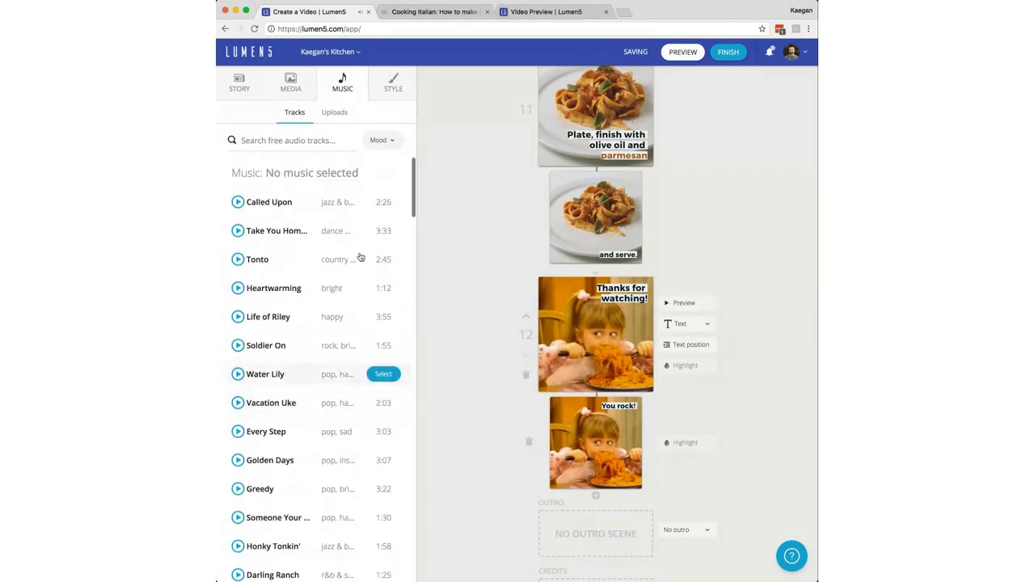
click(387, 139)
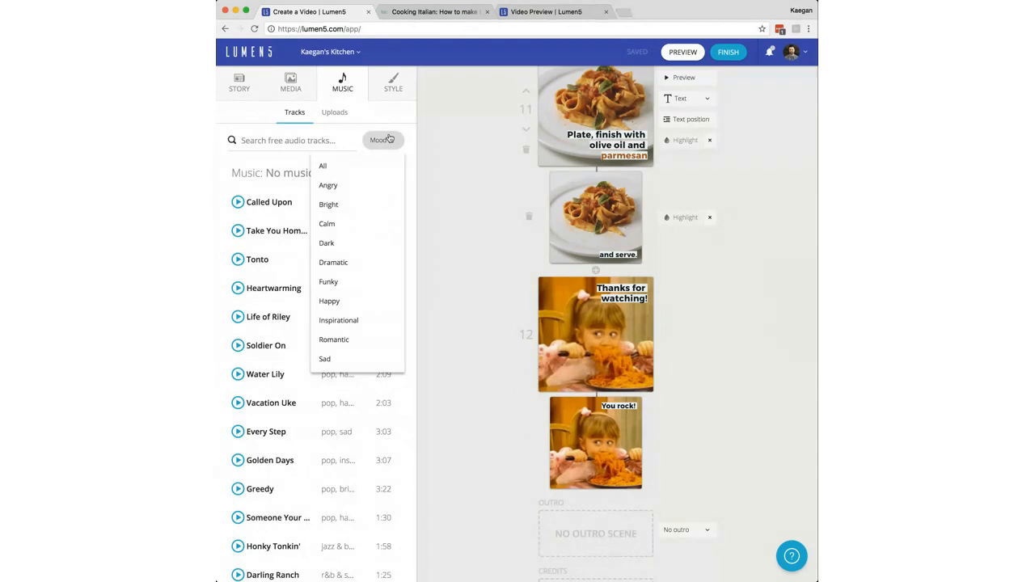
click(342, 360)
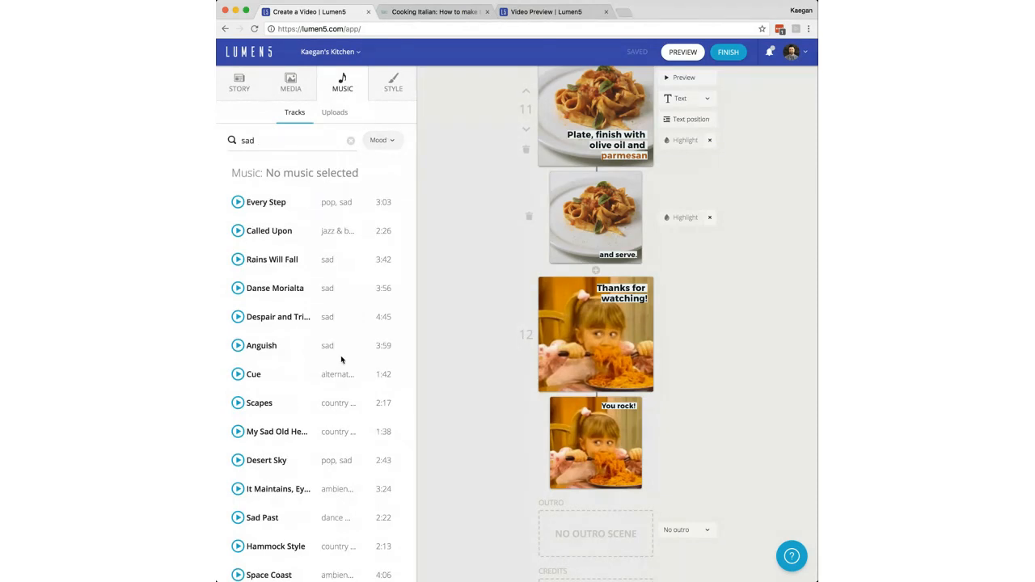
click(237, 260)
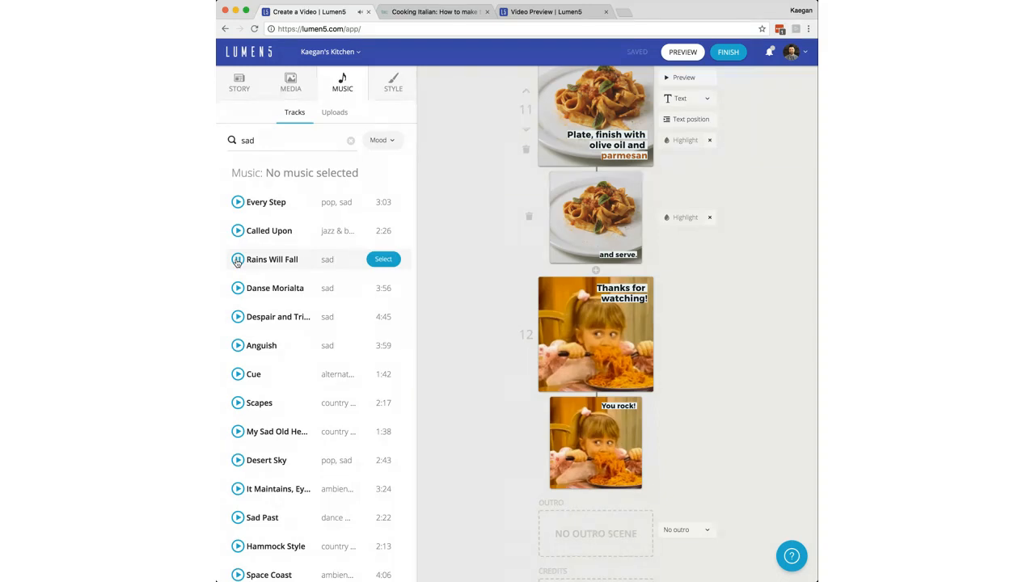
Reset the mood filter to All and select "Tonto" as the video's music track.
click(381, 140)
click(343, 168)
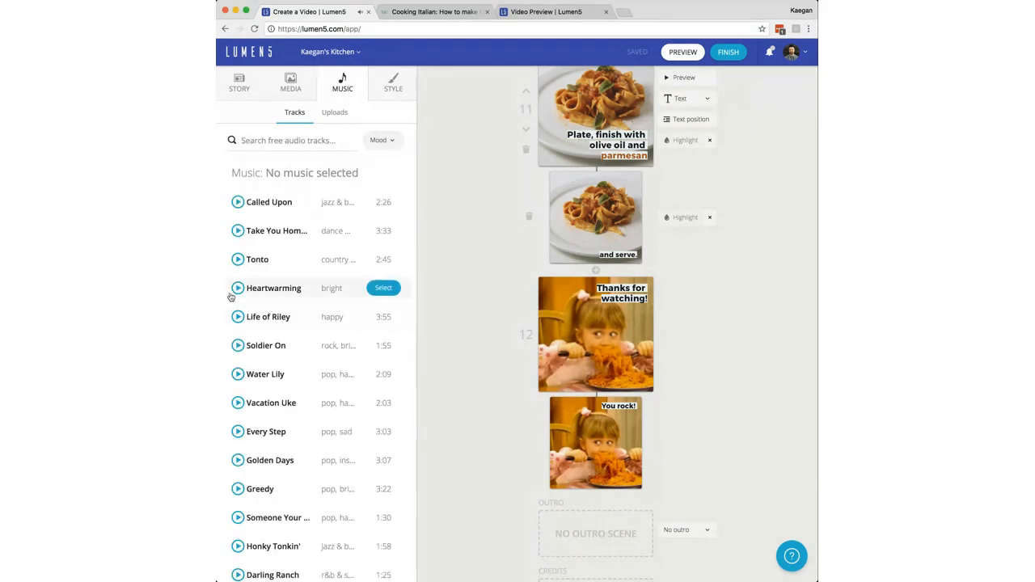
mouse_move(267, 262)
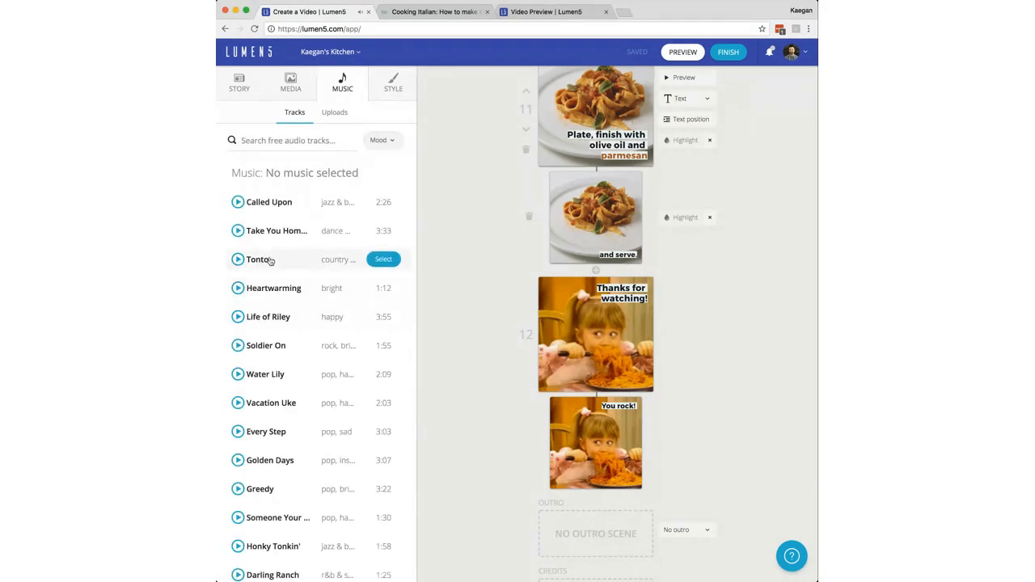
click(383, 260)
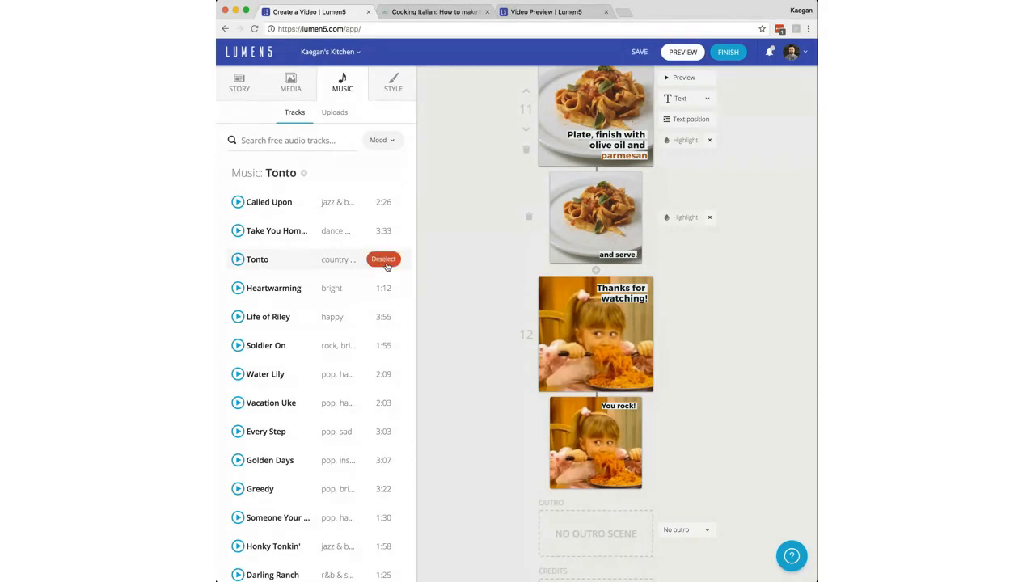
Look at the area for uploading custom music and check the video's selected track.
click(334, 115)
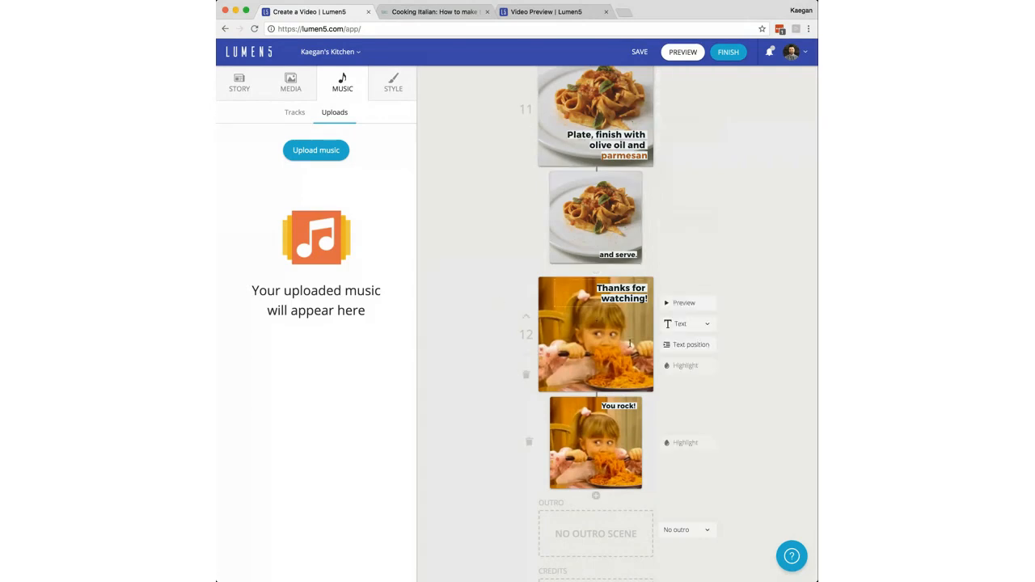
scroll(628, 344, up, 4)
scroll(629, 343, down, 5)
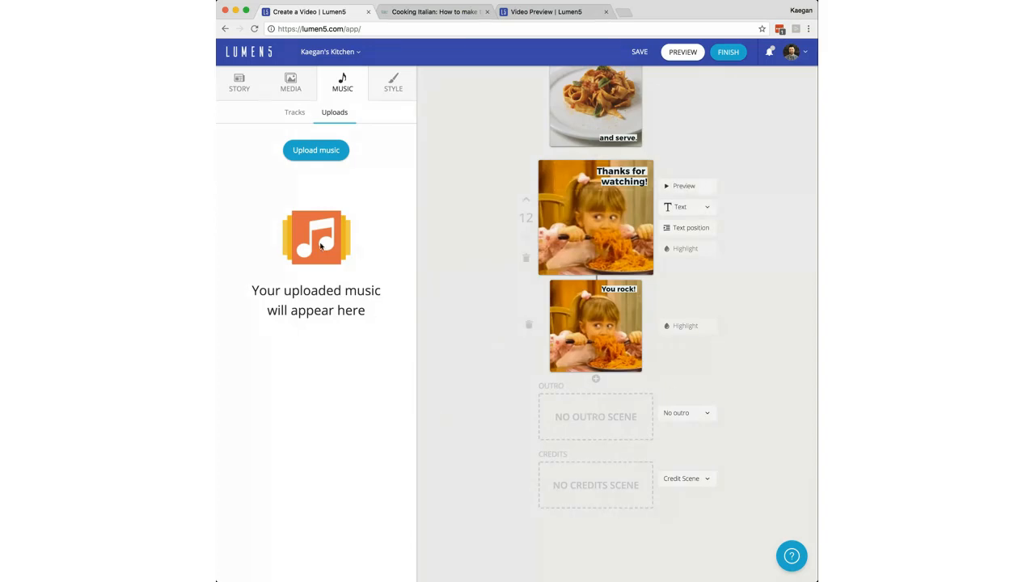
click(383, 86)
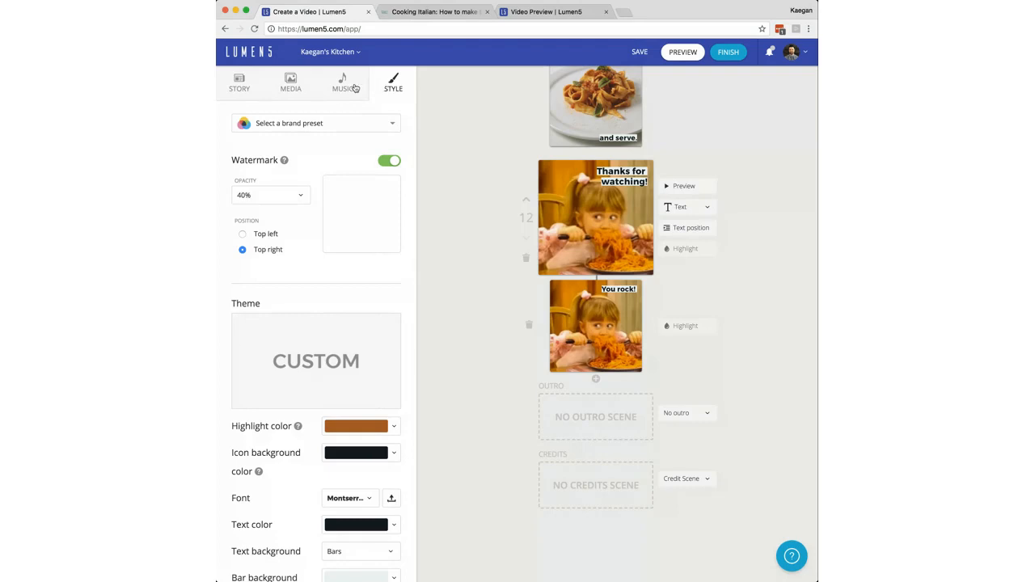
click(342, 84)
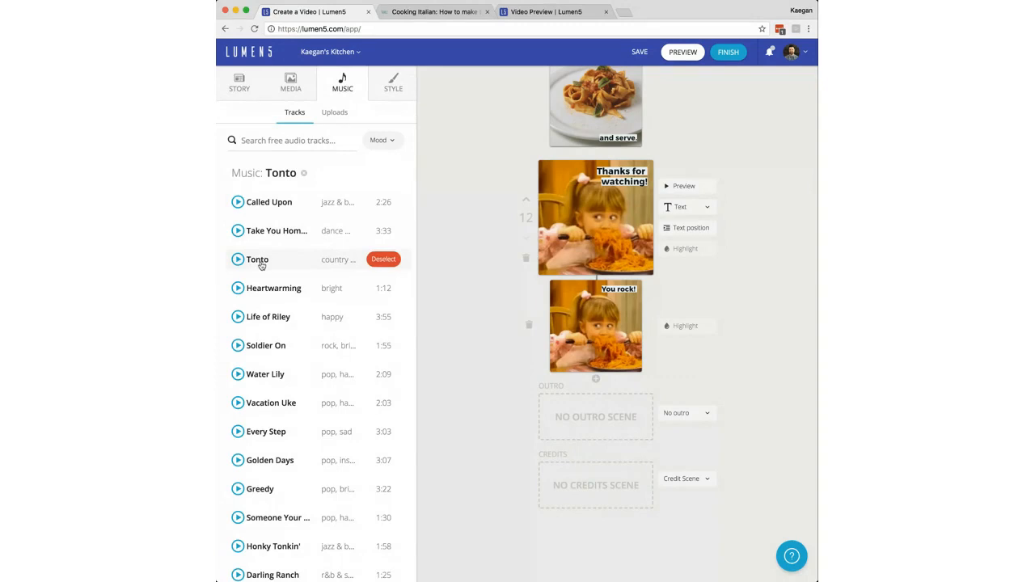
Try the Cupcake couture, Fresh spring and Calm sea themes on the video.
click(392, 90)
scroll(319, 233, down, 4)
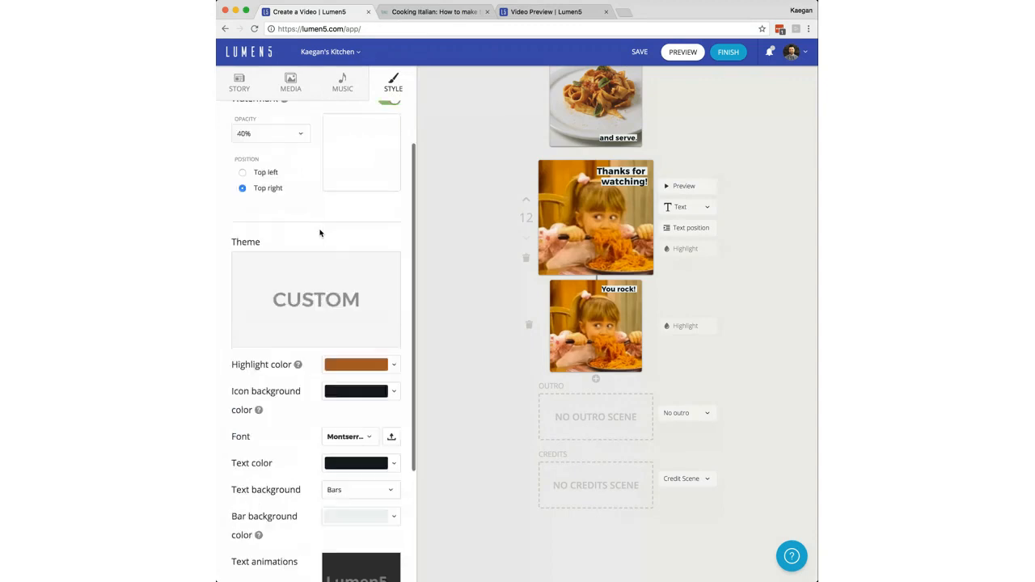
scroll(320, 233, up, 4)
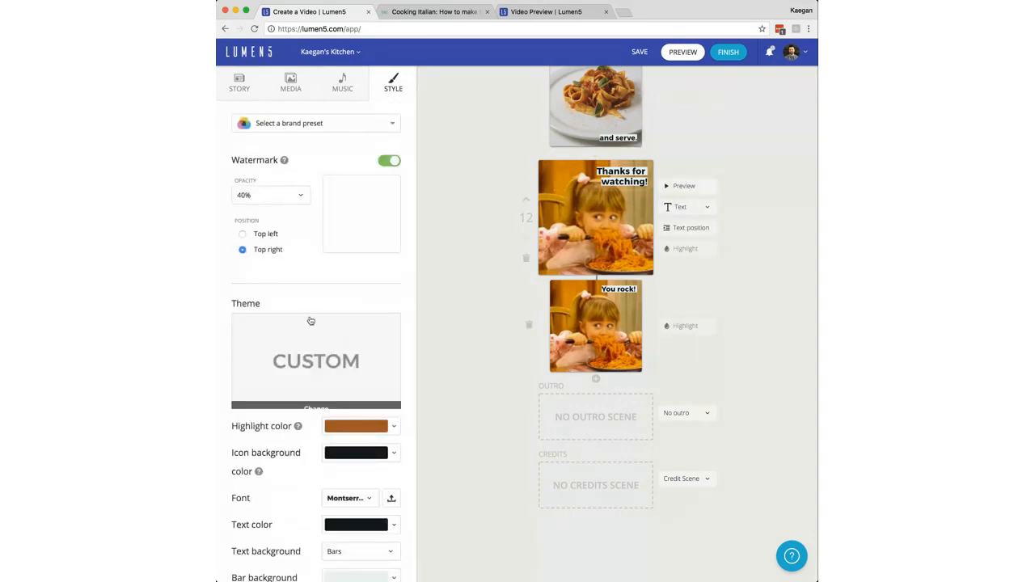
scroll(310, 321, down, 2)
click(344, 285)
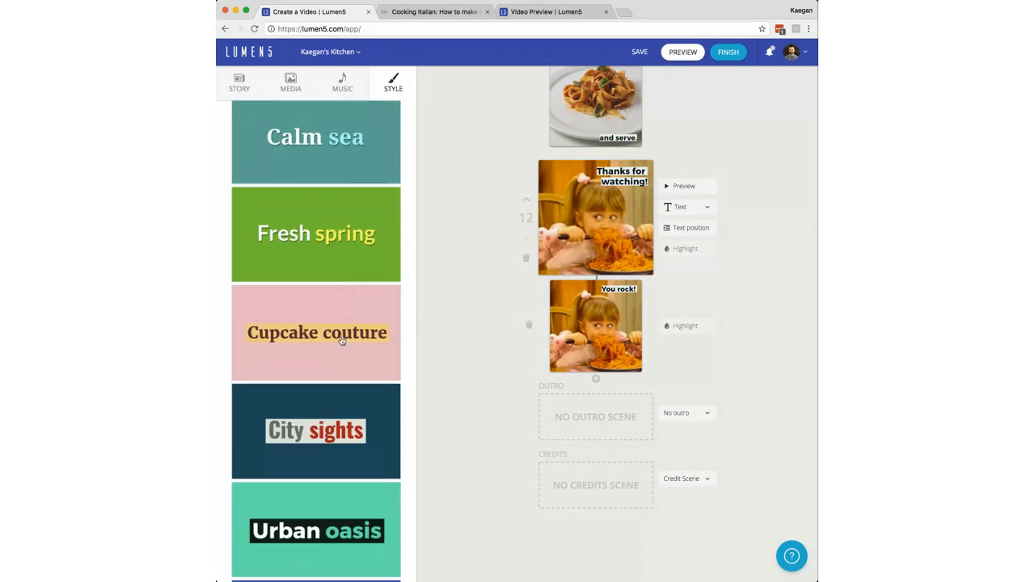
click(344, 341)
click(333, 297)
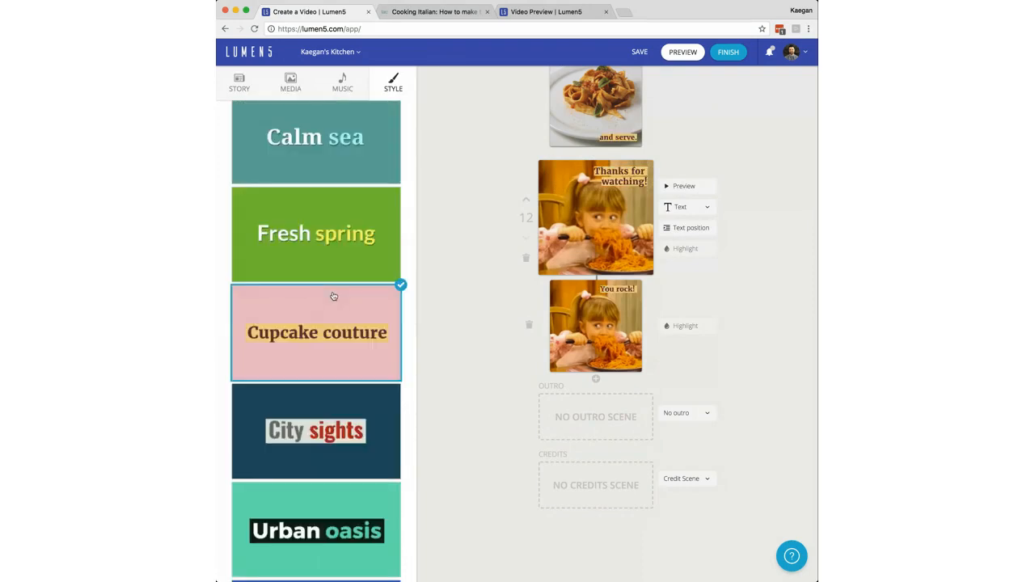
click(322, 222)
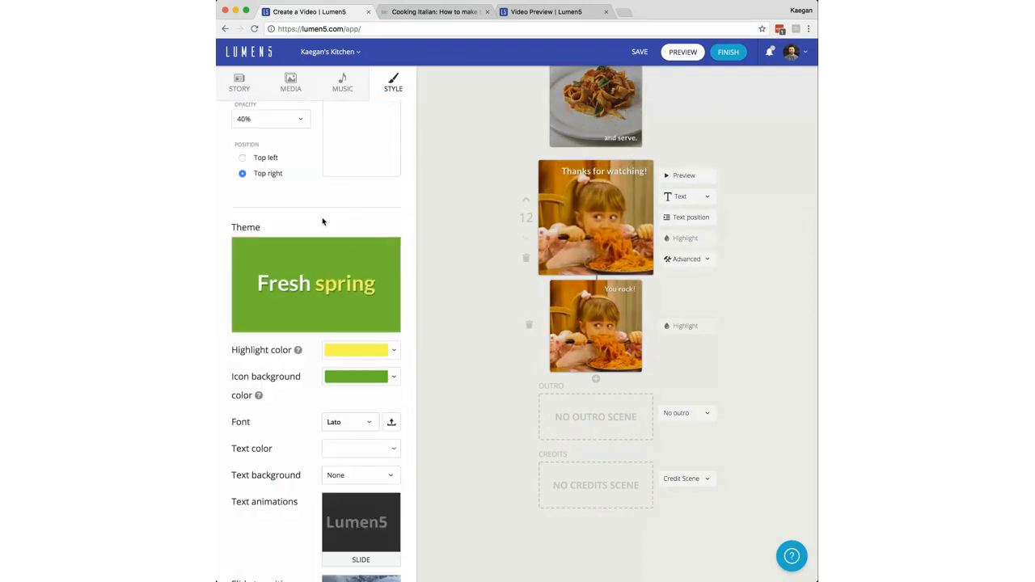
click(325, 277)
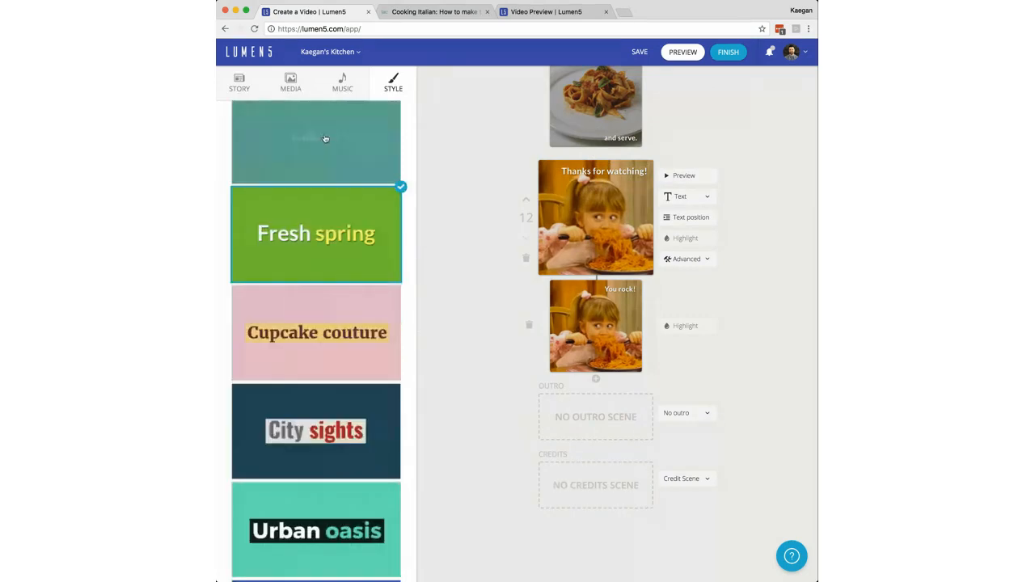
click(326, 140)
Apply the Siesta hour theme to the video.
click(310, 304)
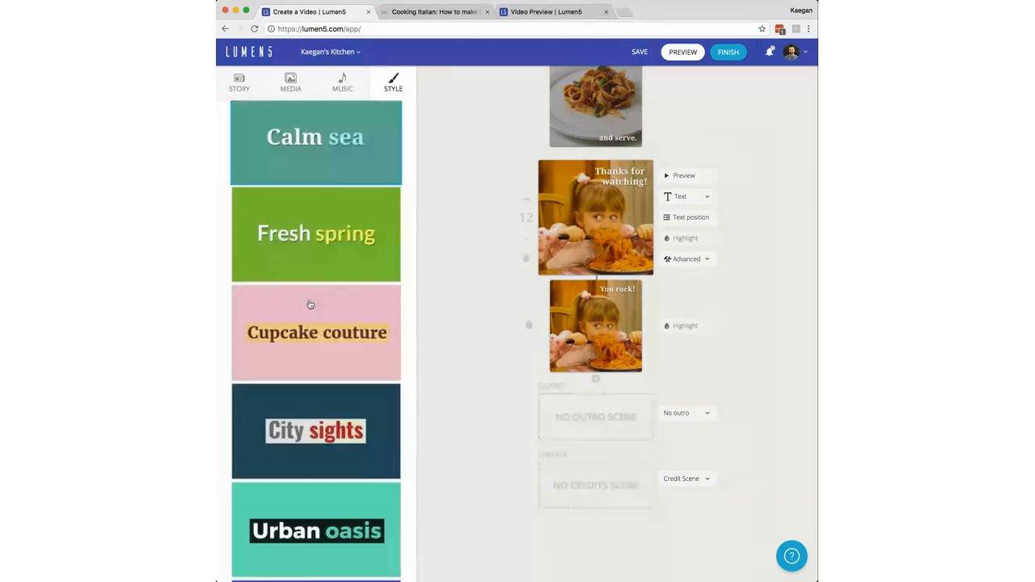
scroll(309, 305, down, 10)
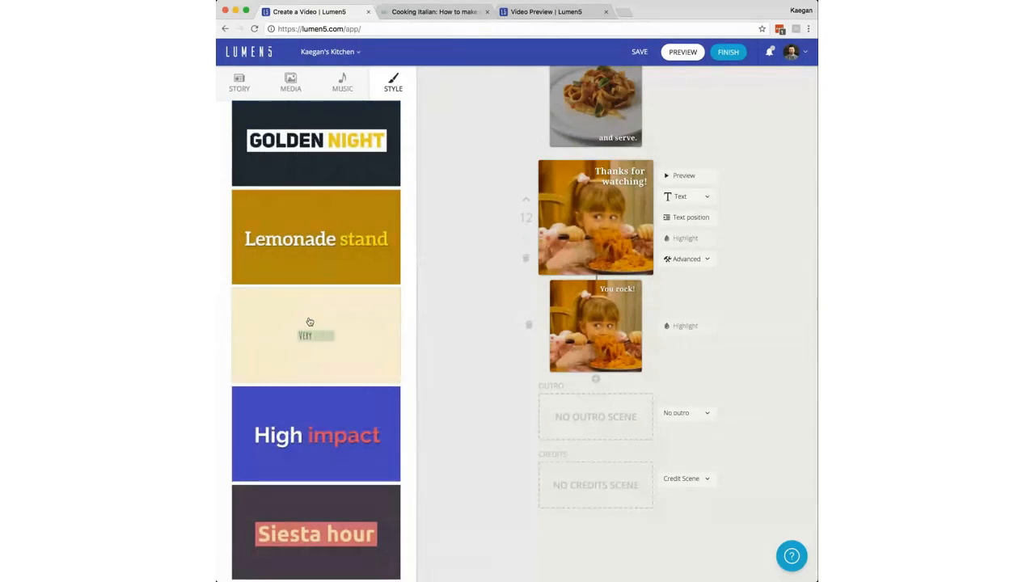
scroll(309, 428, down, 1)
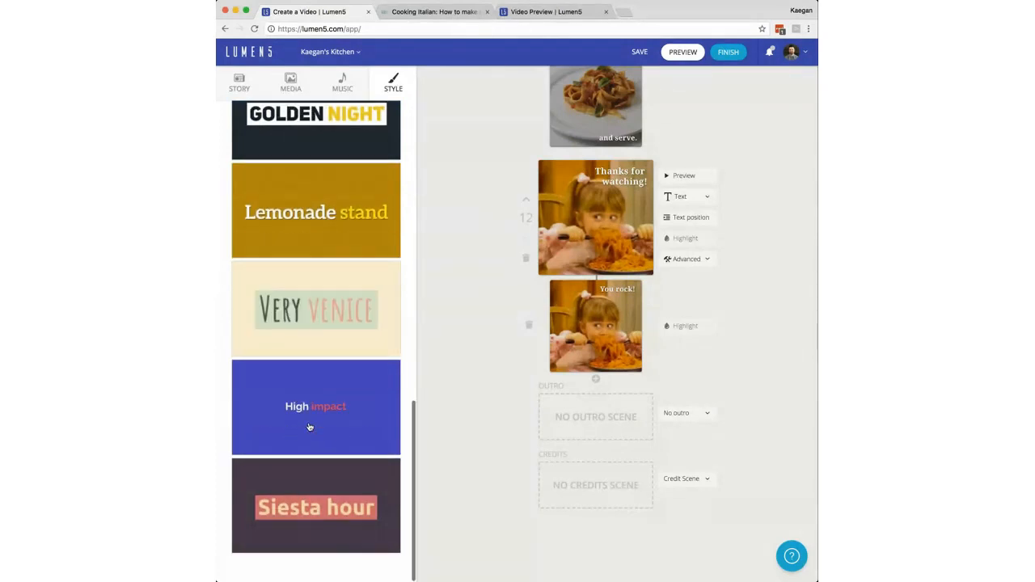
click(317, 499)
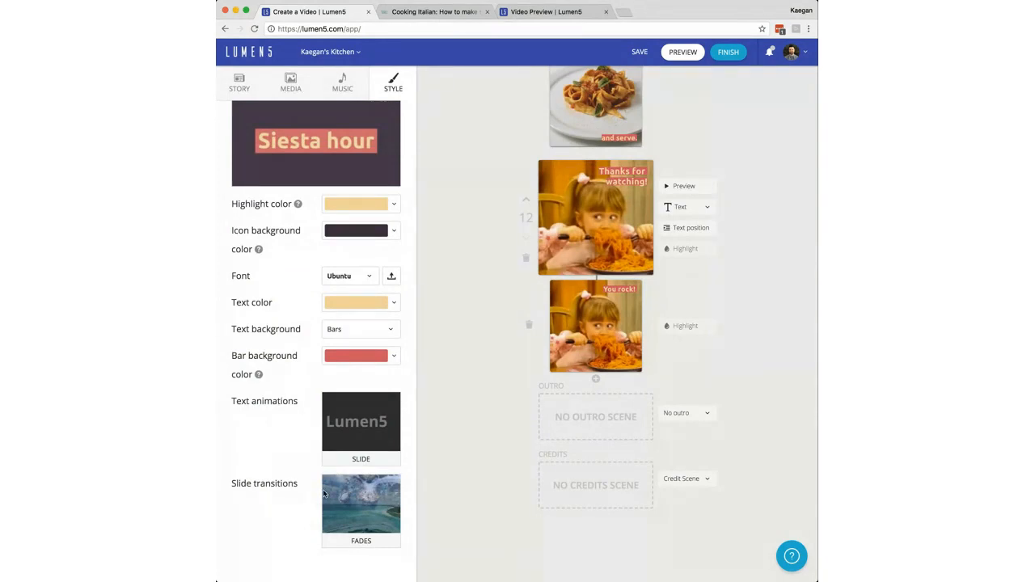
Shorten the video by deleting scene 3's second slide, "but many homecooks find it intimidating", and check the total duration.
scroll(634, 320, up, 10)
scroll(634, 320, up, 15)
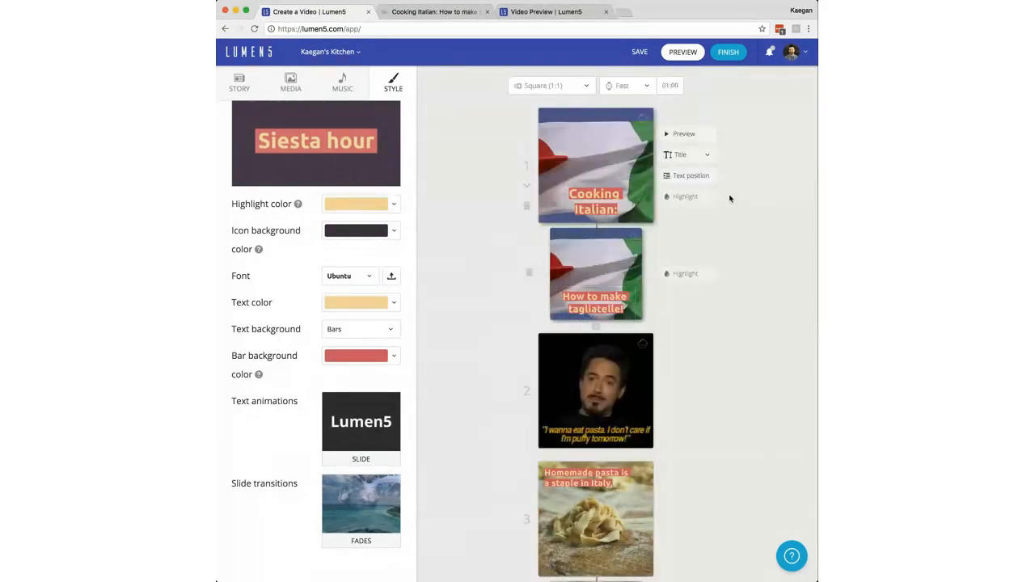
mouse_move(671, 93)
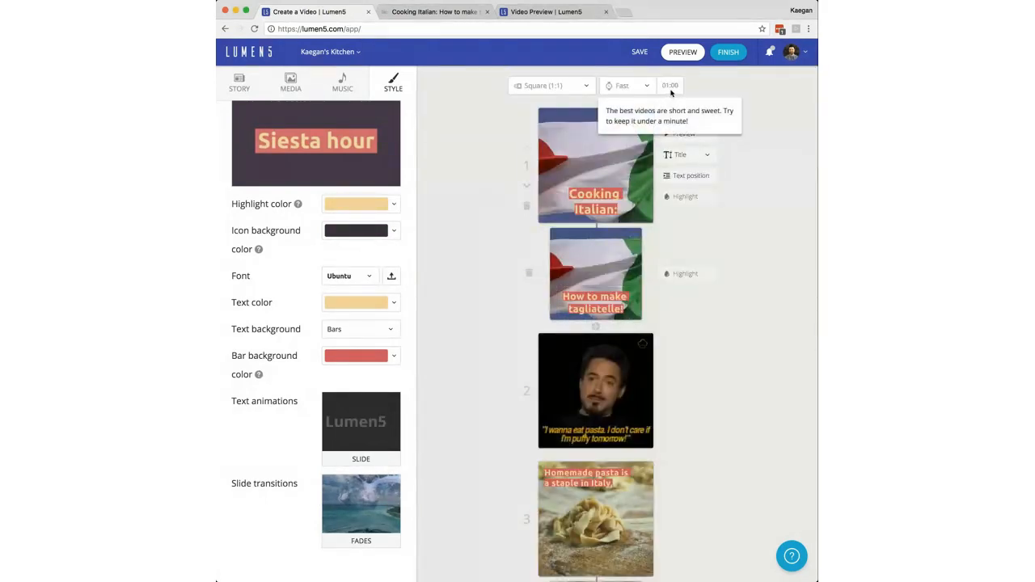
scroll(608, 346, down, 5)
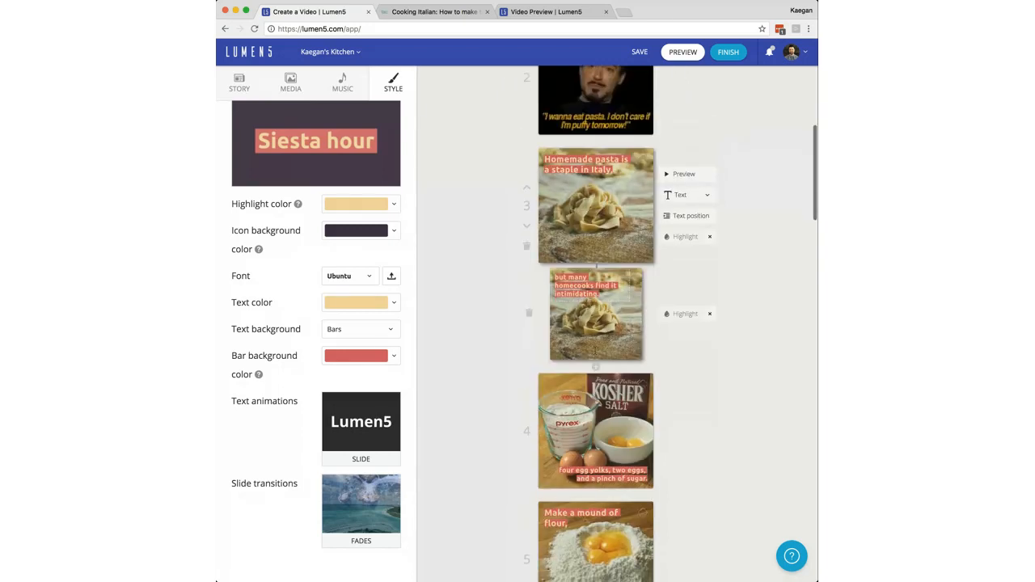
click(529, 313)
click(529, 313)
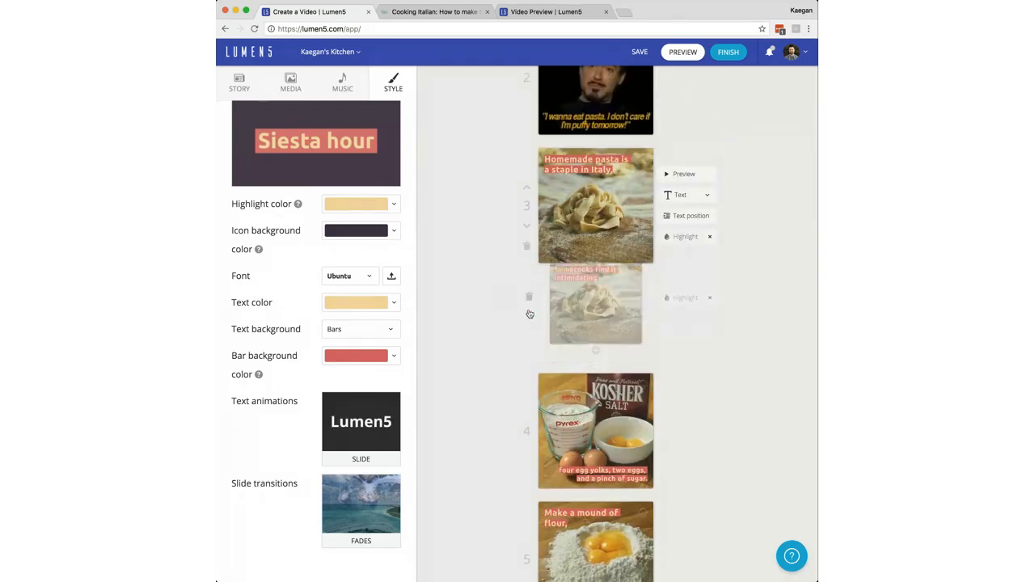
scroll(529, 312, up, 5)
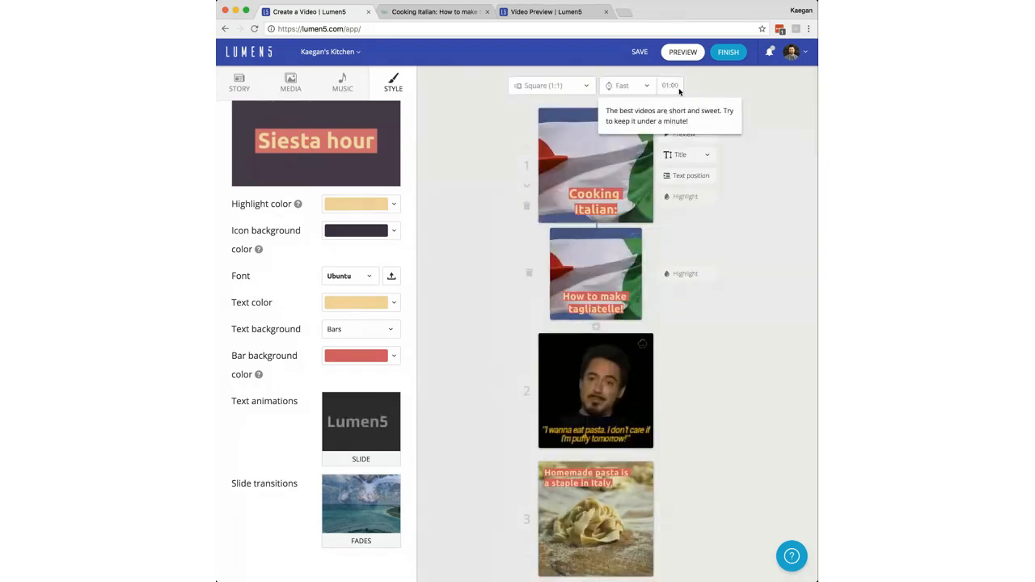
Skim through the final preview and render the video at 1080p HD without the Lumen5 logo in the credits.
click(732, 52)
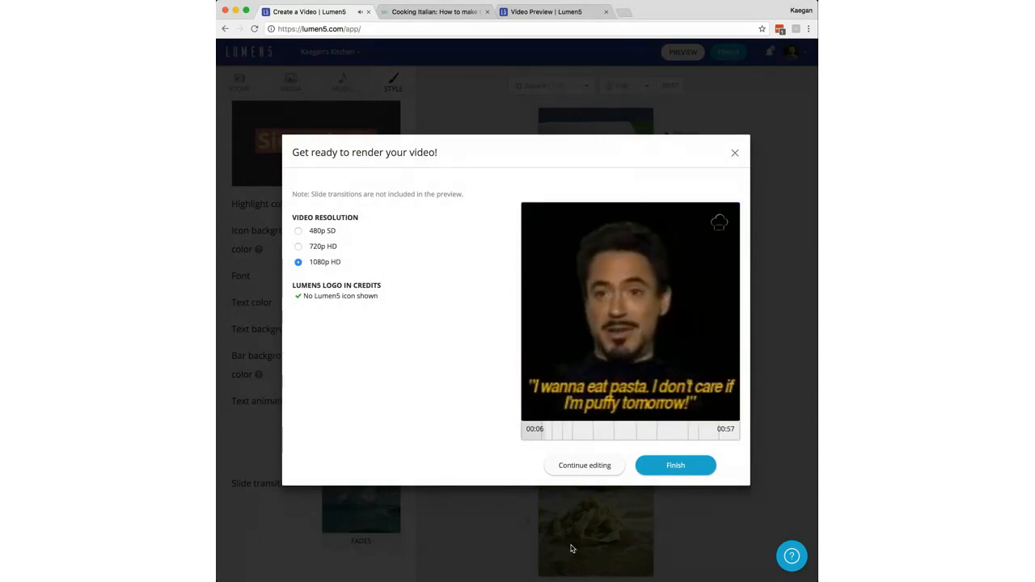
click(640, 431)
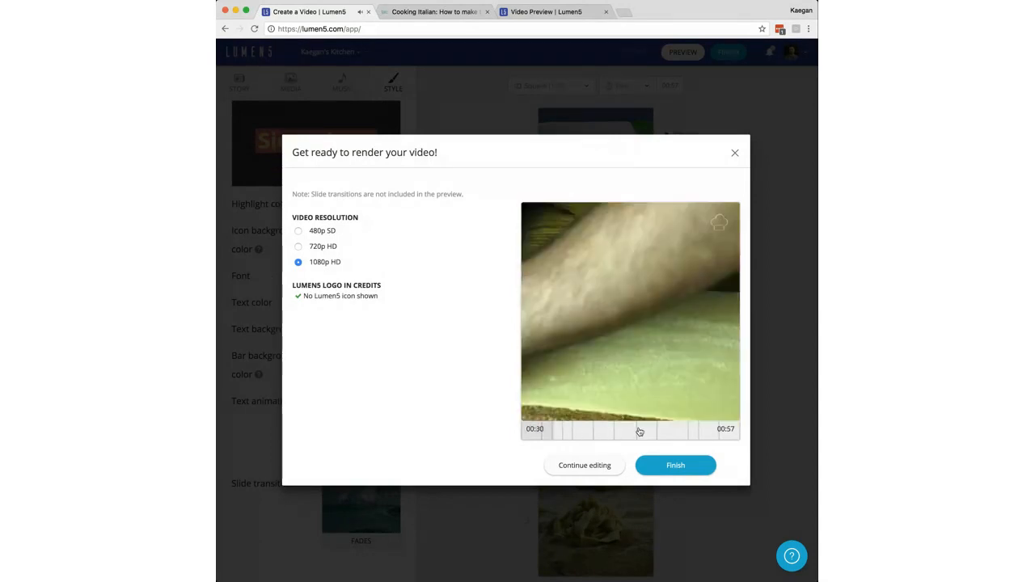
click(694, 432)
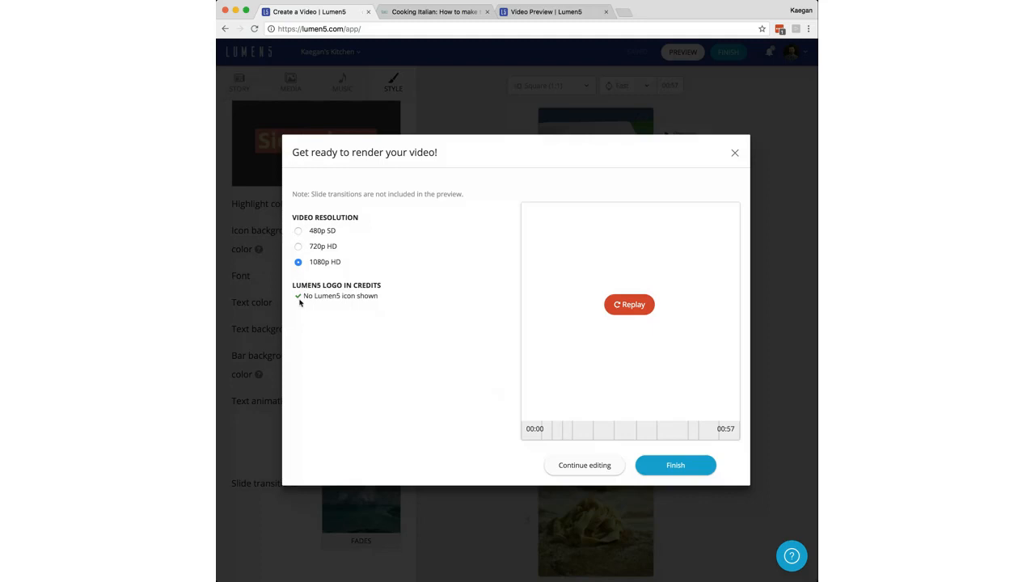
drag(301, 297, 381, 297)
click(434, 300)
click(672, 468)
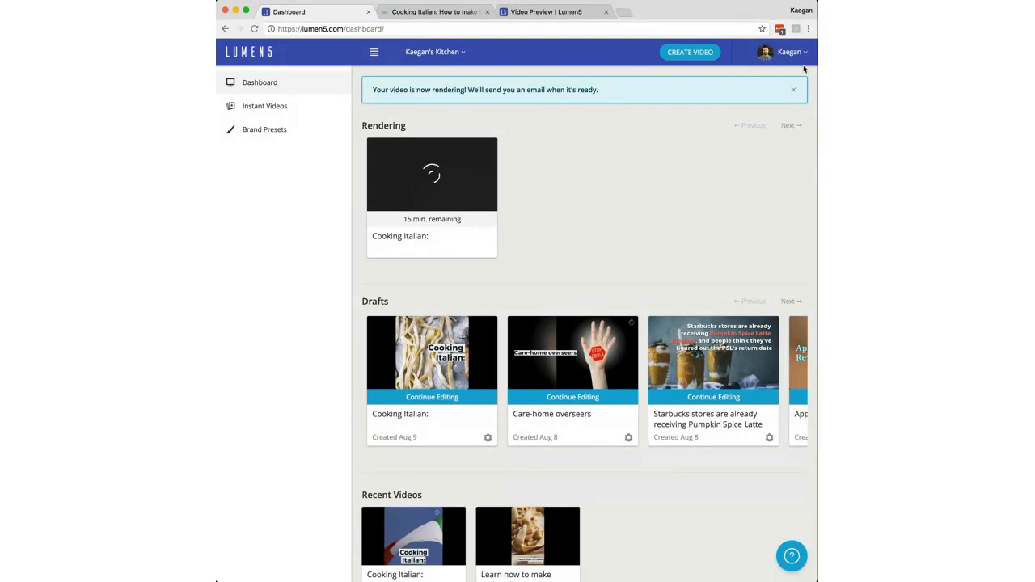
Open the finished video's preview page, play its opening scenes and pause it.
click(428, 238)
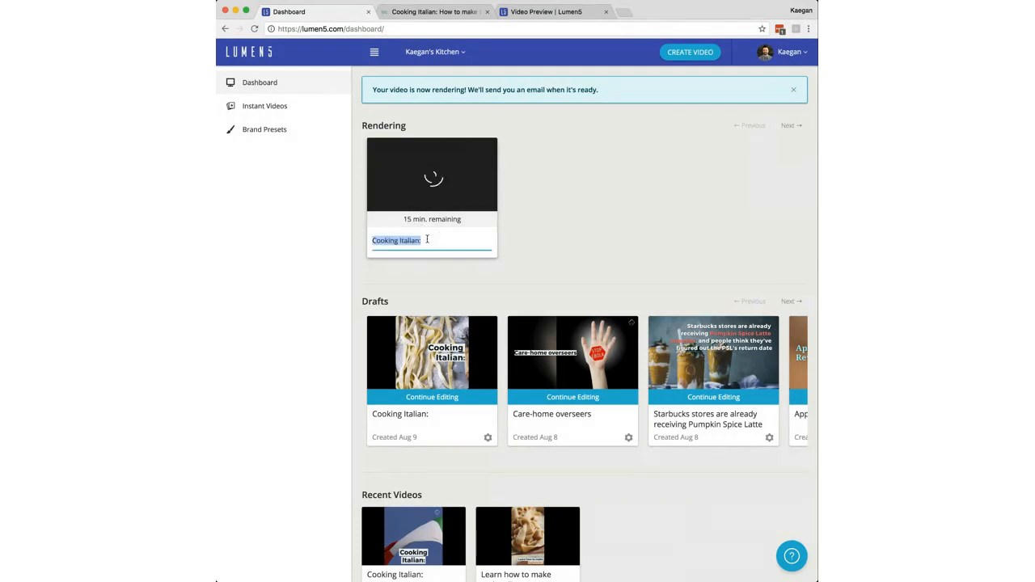
click(537, 267)
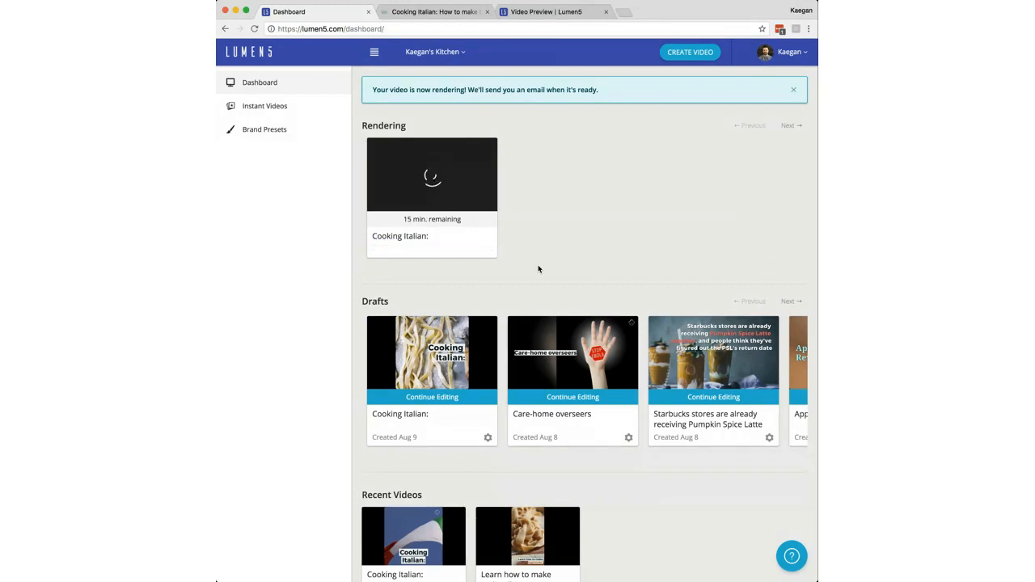
key(ctrl+shift+Tab)
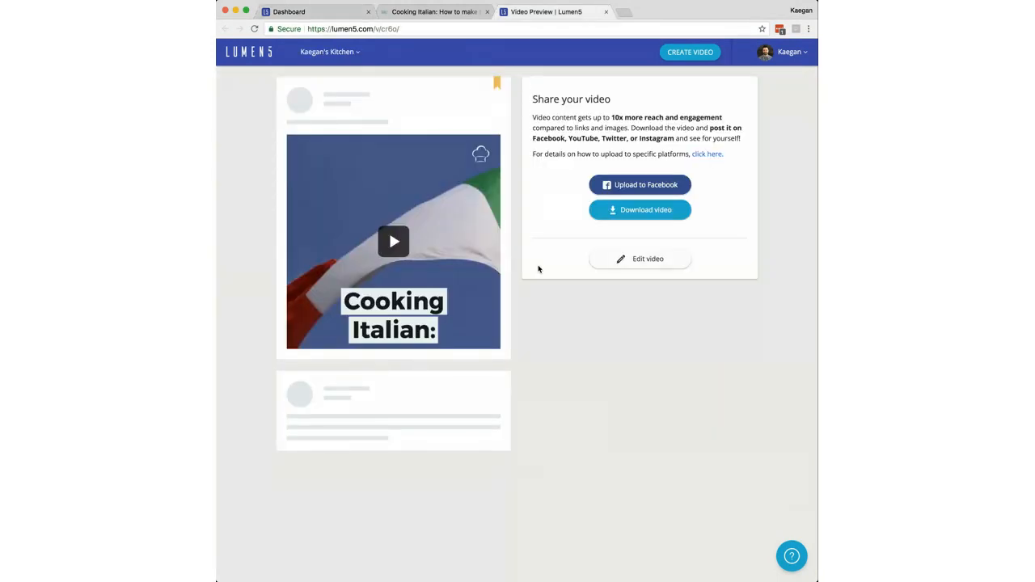
mouse_move(386, 261)
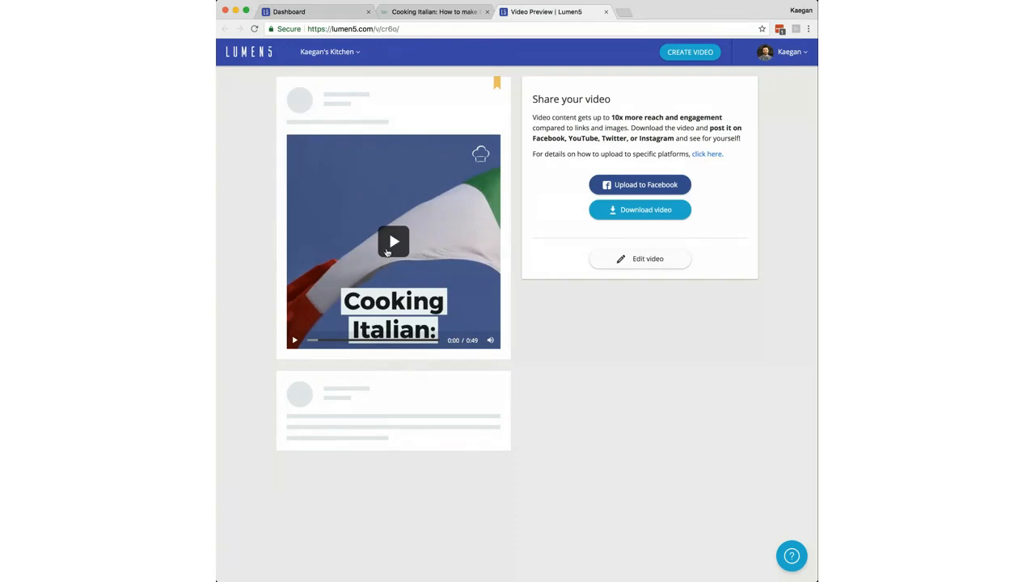
click(386, 252)
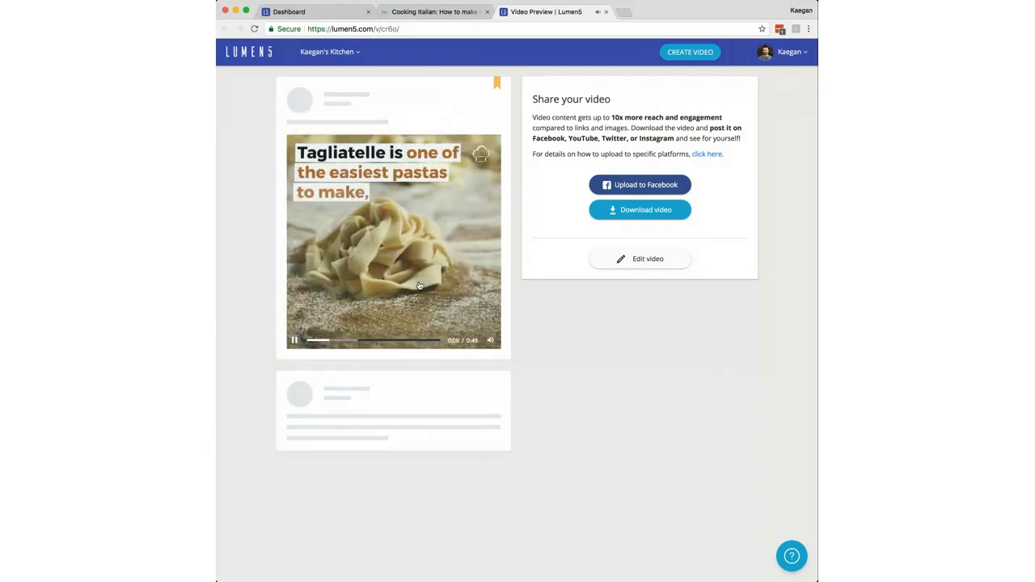
click(294, 340)
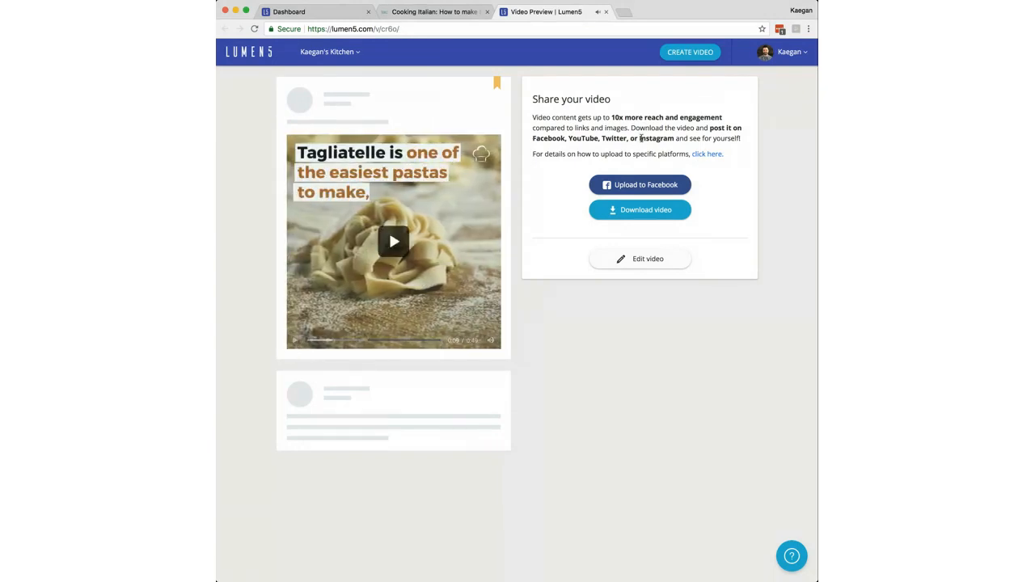
Check the available Facebook upload destinations, cancel the upload and download the finished video instead.
click(649, 186)
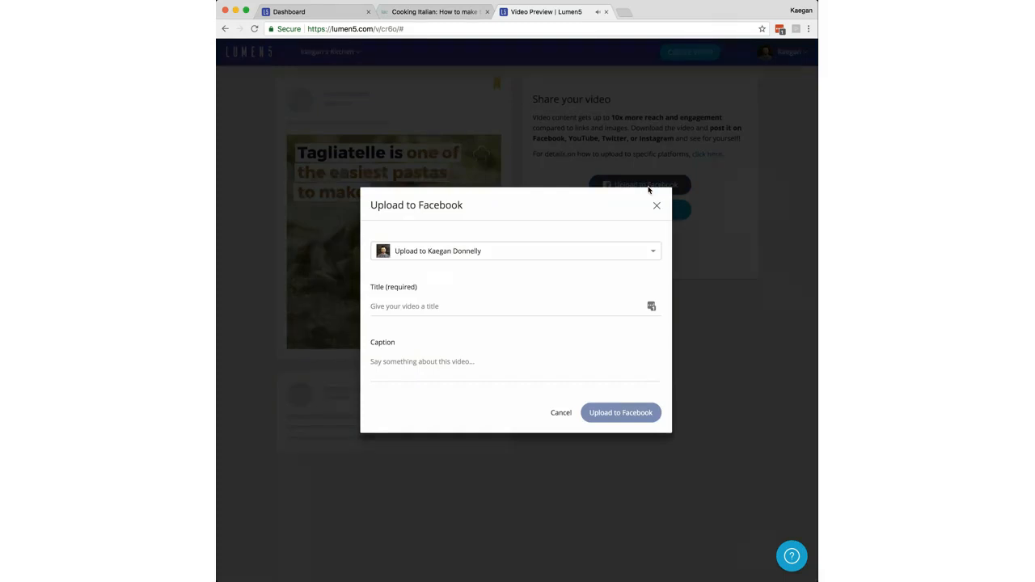
click(567, 252)
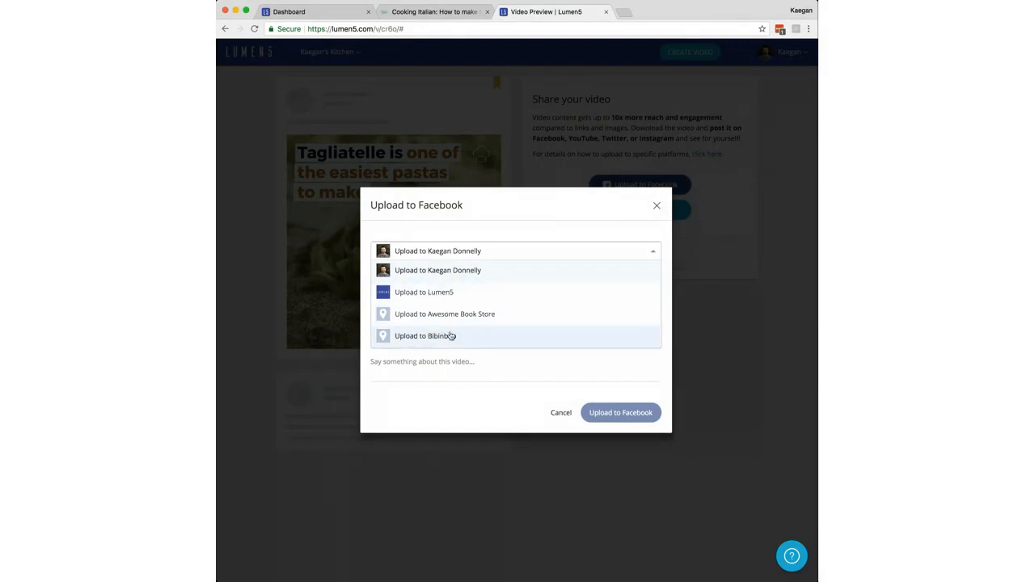
click(461, 393)
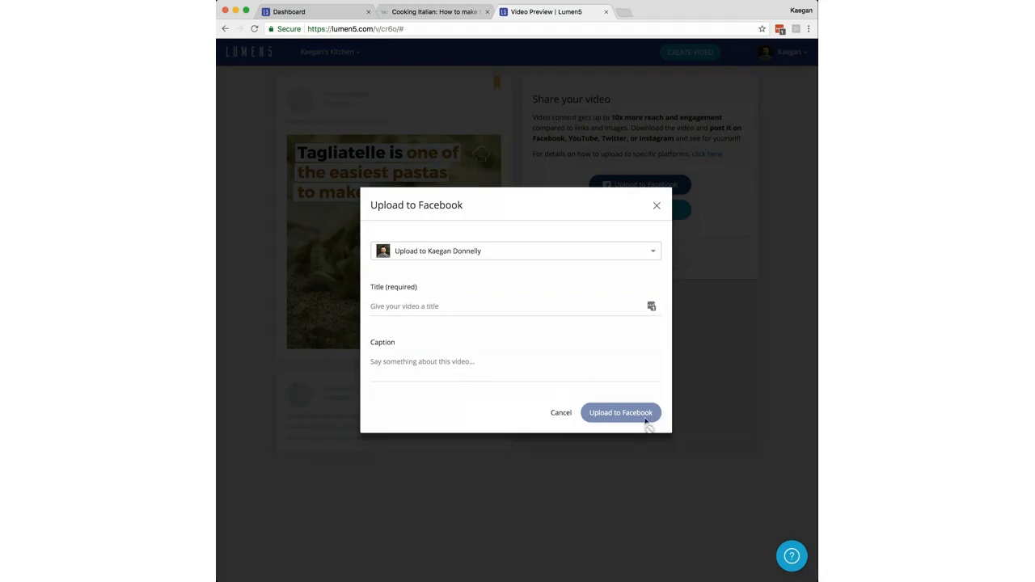
click(561, 413)
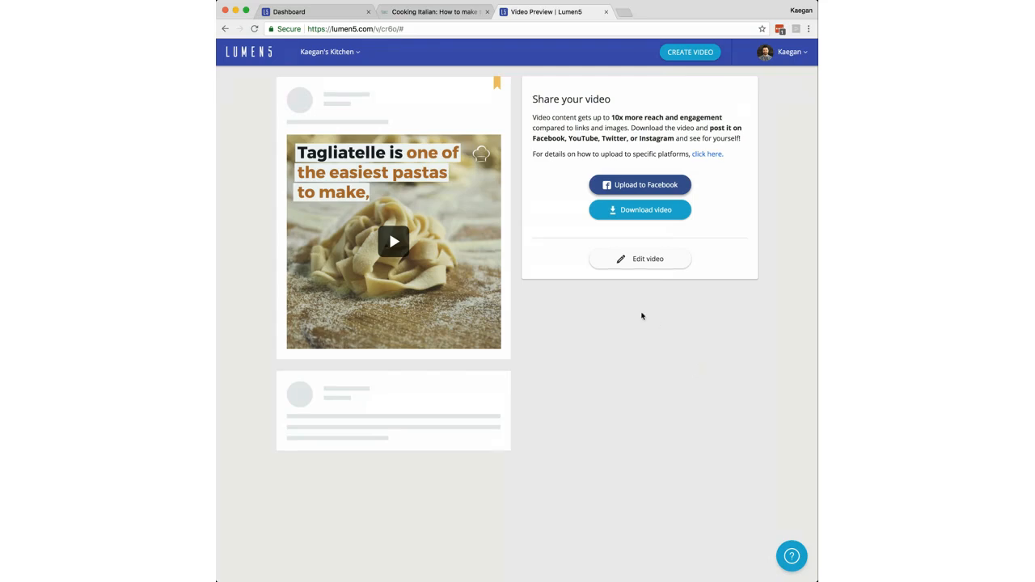
click(664, 215)
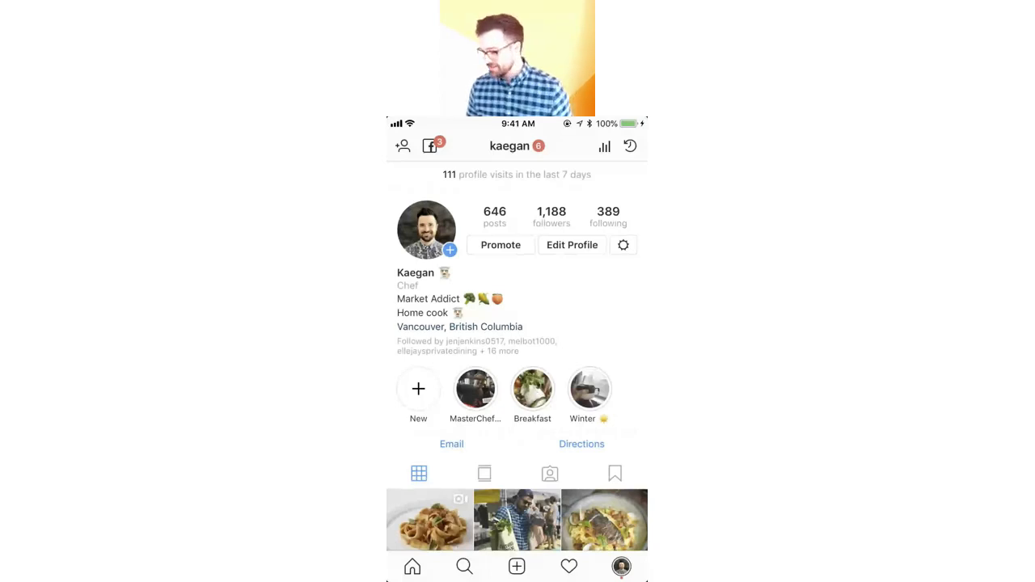
Switch to Instagram on the phone, browse the profile's post grid and play the pasta video post.
scroll(517, 375, down, 5)
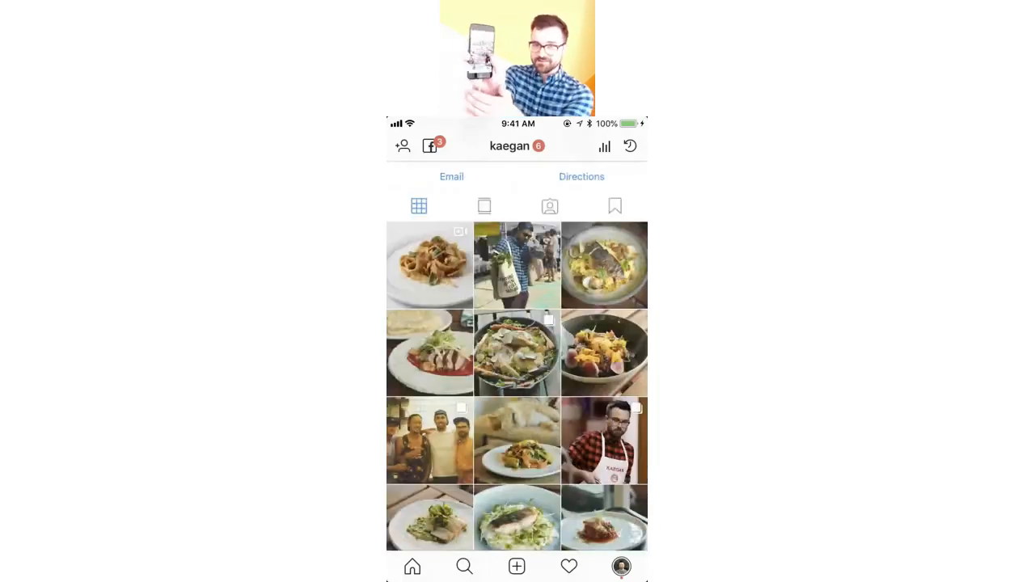
scroll(516, 356, down, 3)
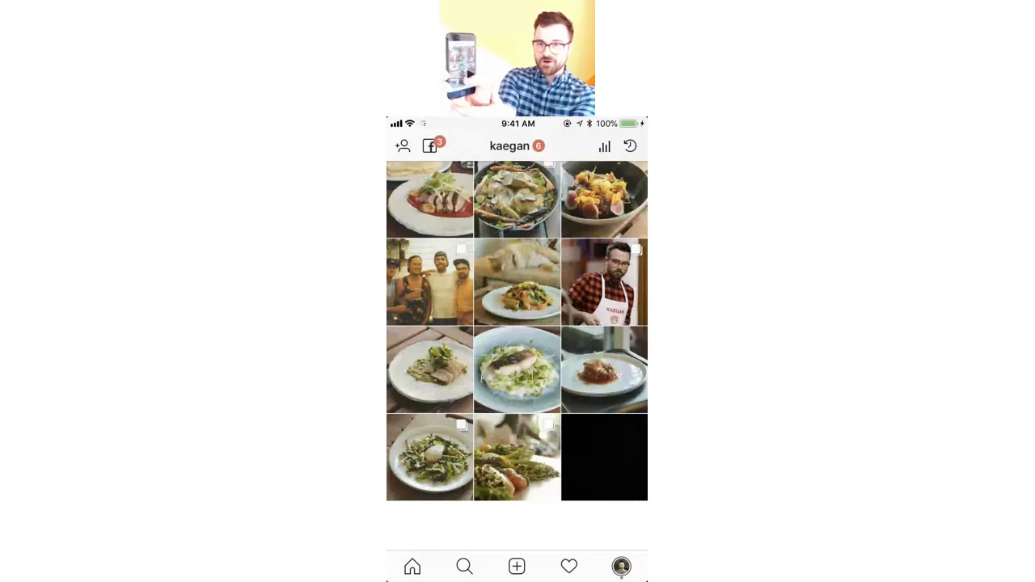
scroll(517, 356, up, 10)
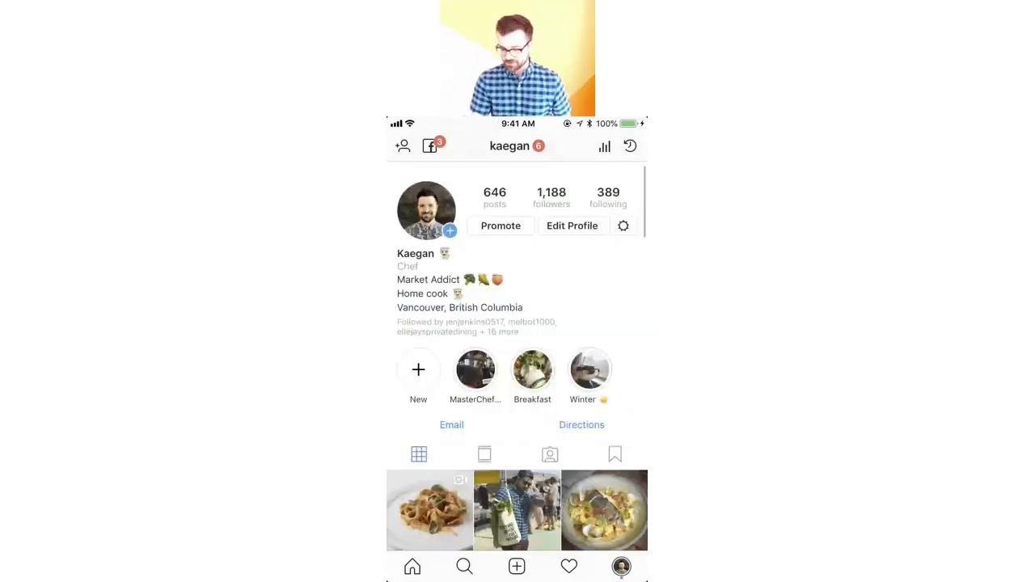
scroll(517, 355, down, 3)
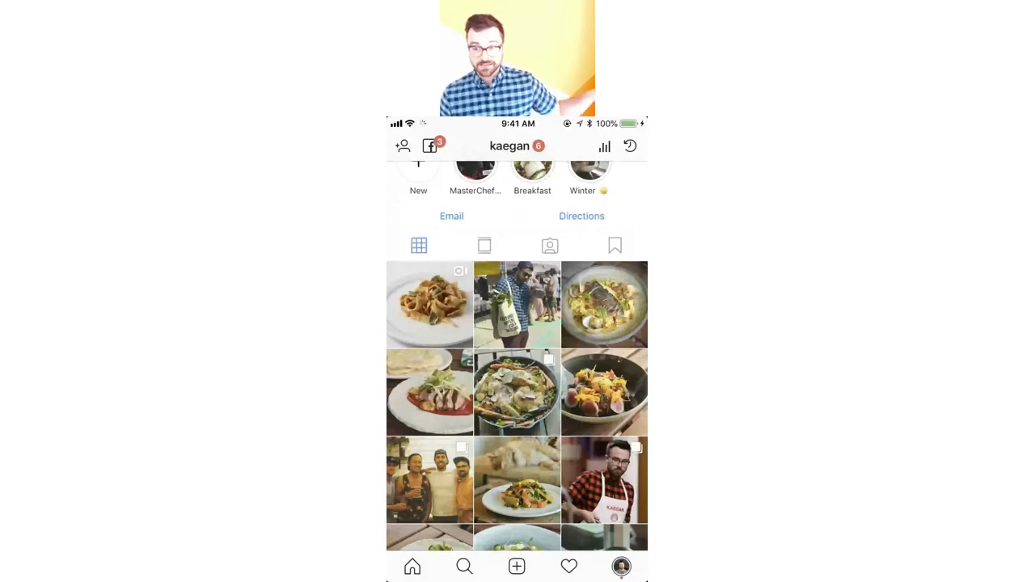
click(429, 304)
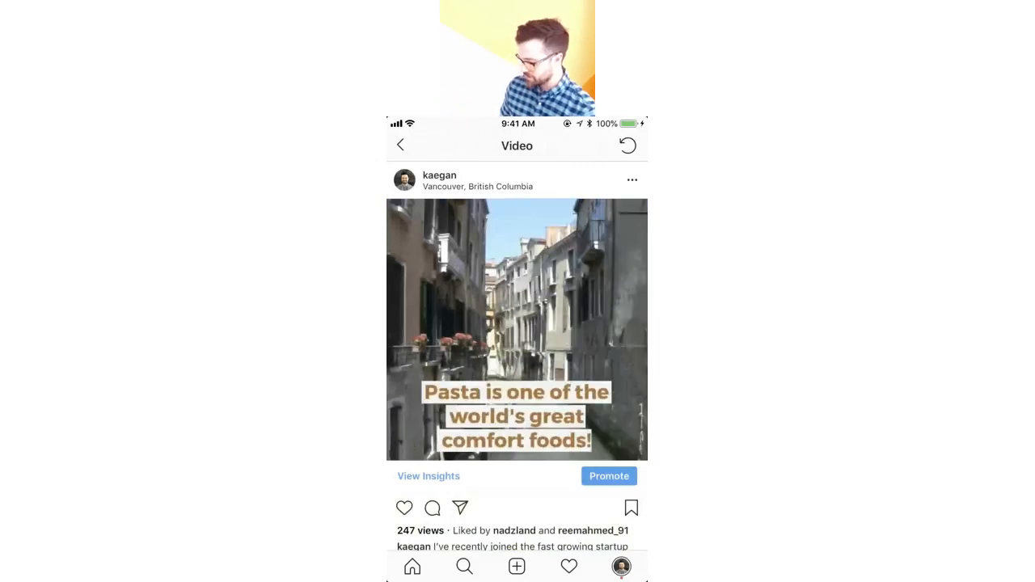
click(400, 146)
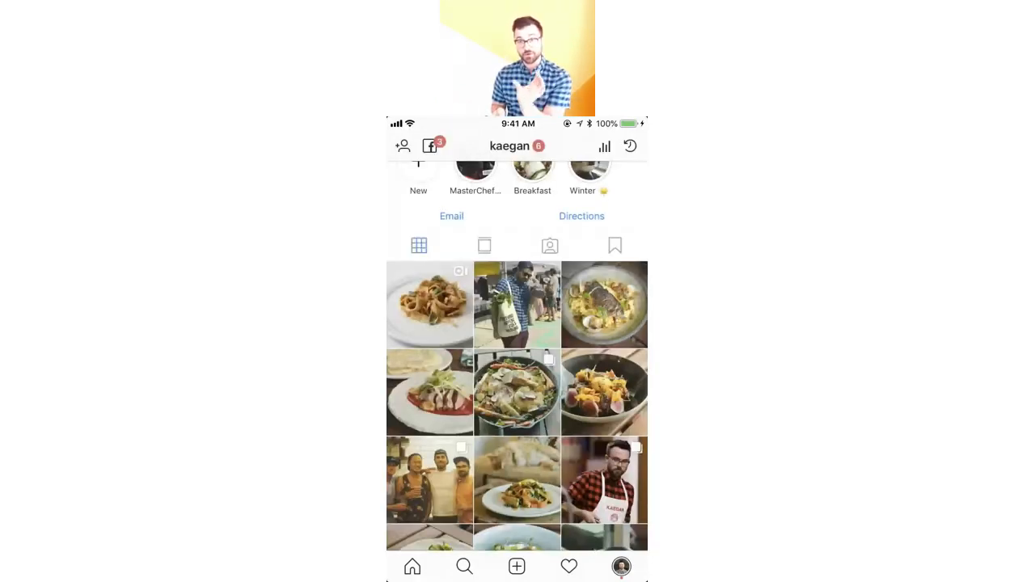
scroll(518, 355, up, 1)
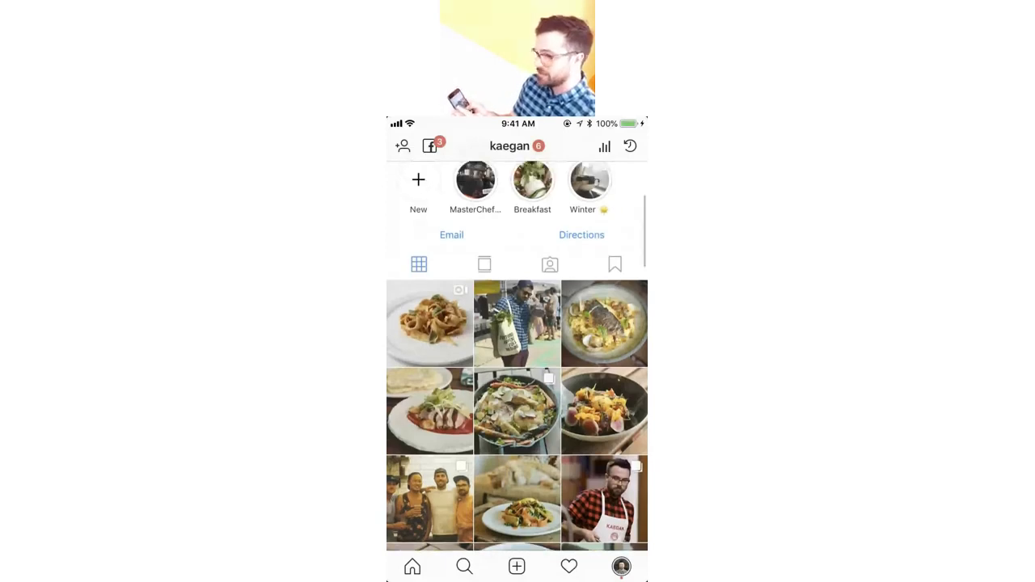
scroll(518, 356, down, 1)
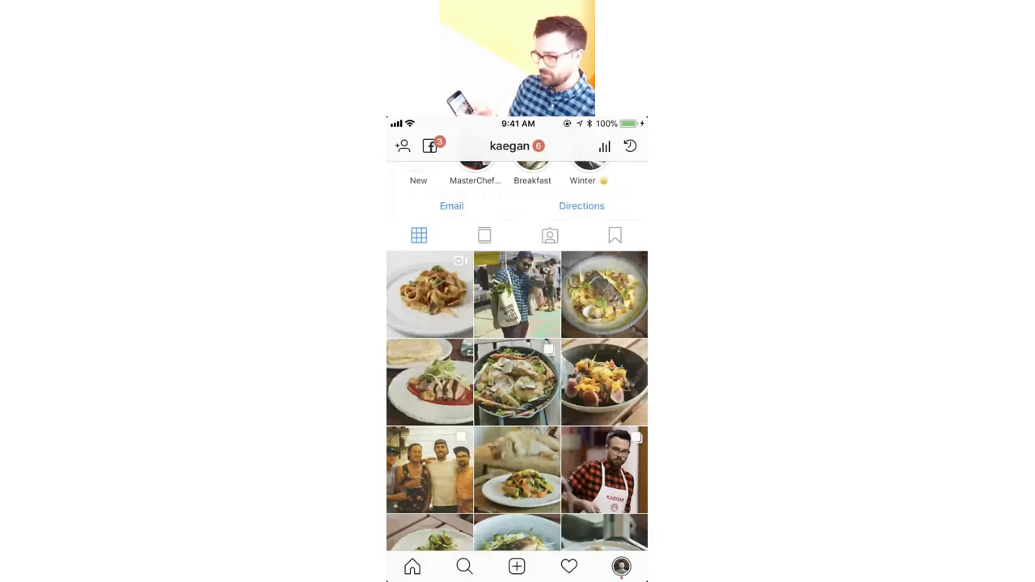
click(429, 294)
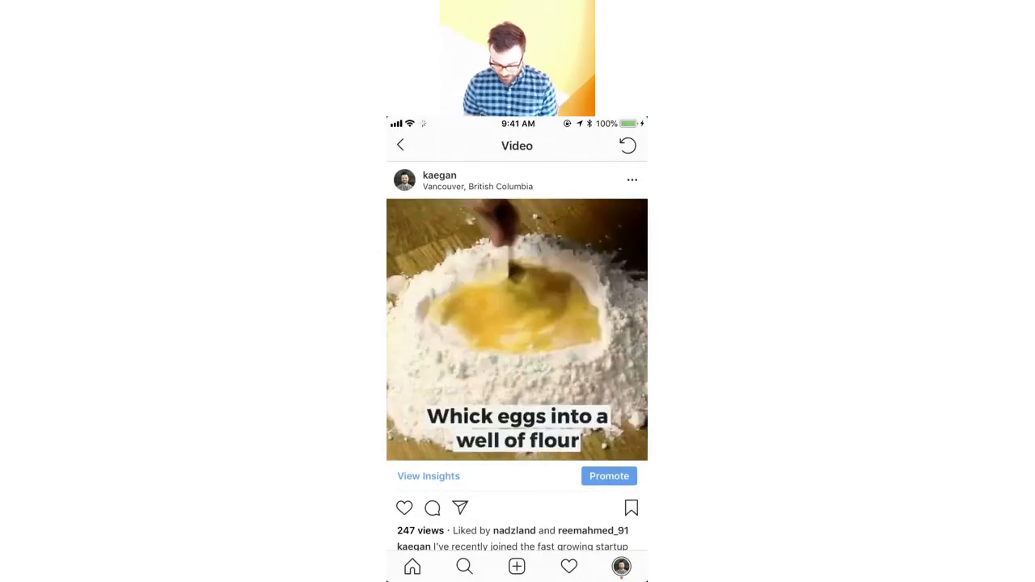
click(400, 146)
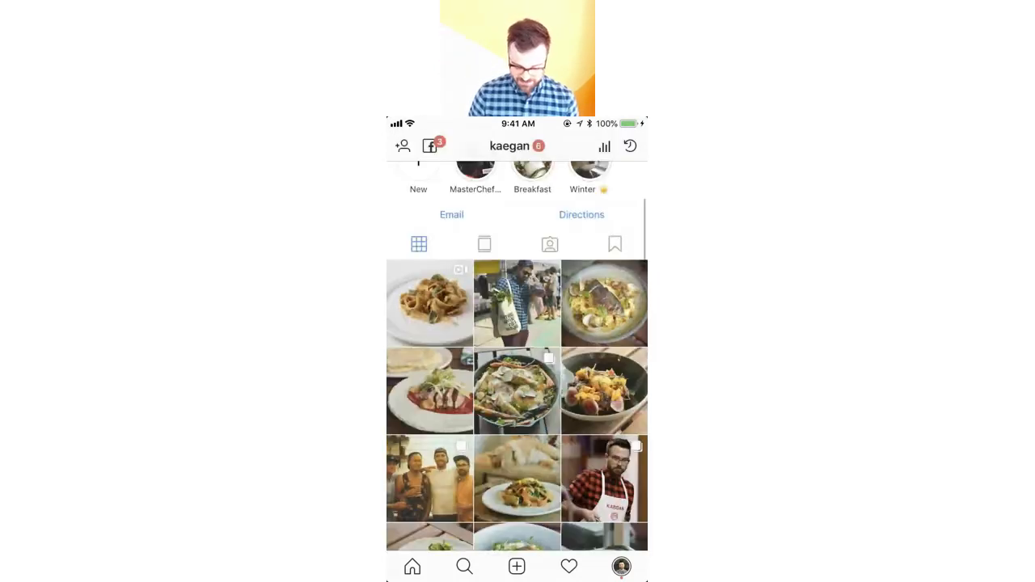
Share the 0:08 tagliatelle clip from the phone's gallery as an Instagram story, moving its date sticker lower.
scroll(517, 372, up, 3)
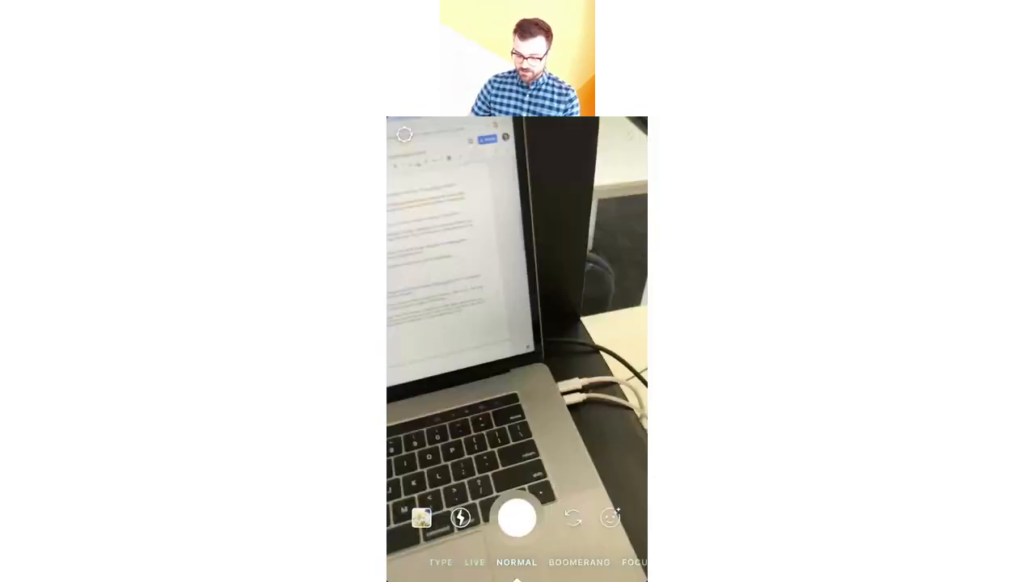
click(421, 519)
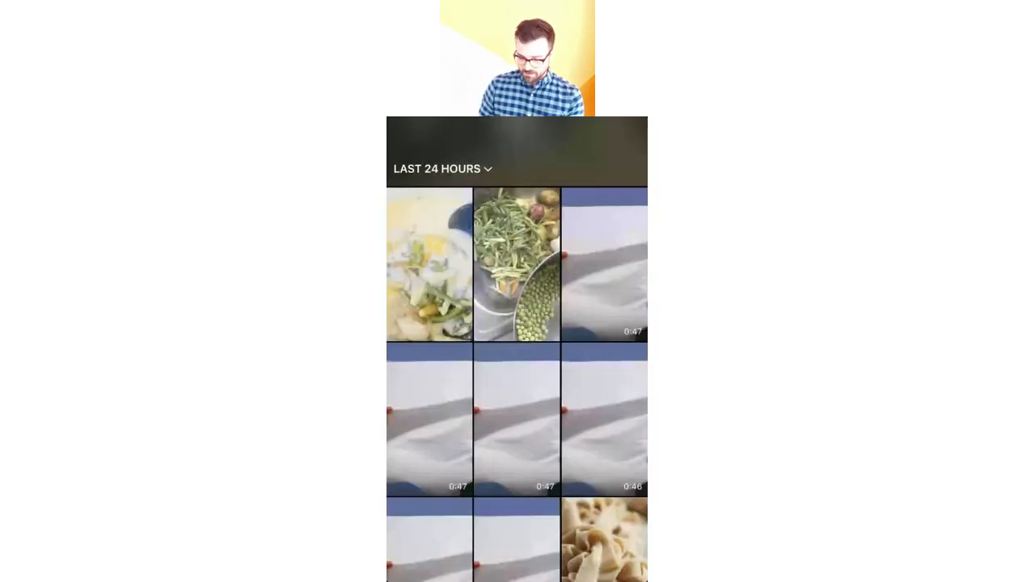
scroll(518, 385, down, 3)
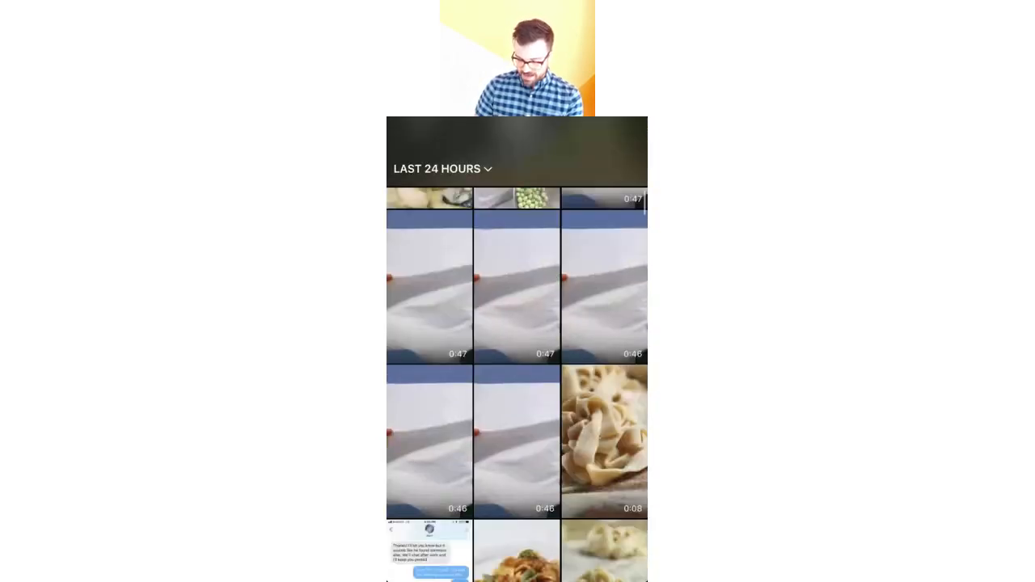
click(604, 441)
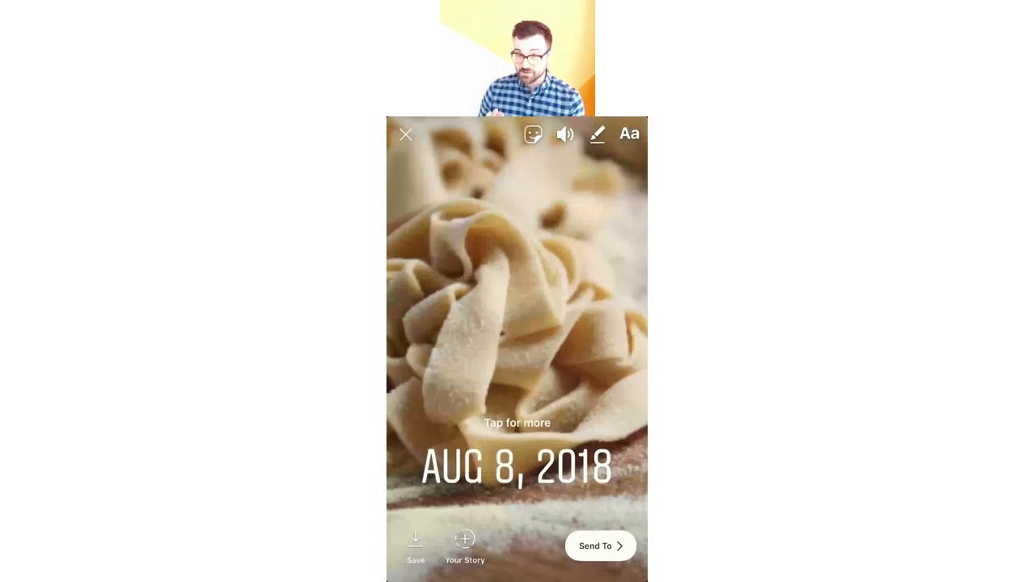
drag(518, 467, 517, 554)
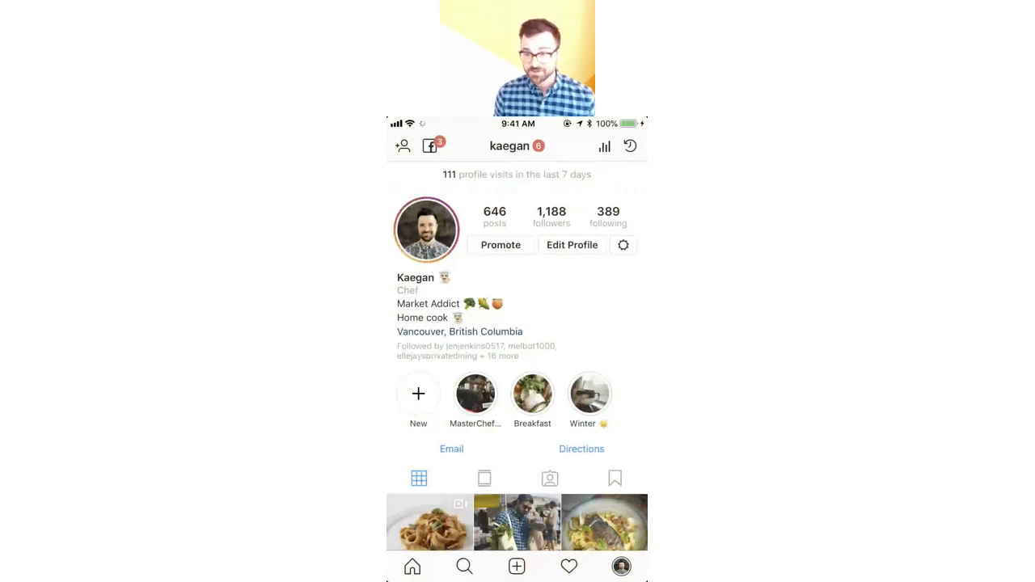
Start a new Instagram post with the most recent 0:47 Cooking Italian video from the library, keeping the Normal filter.
scroll(518, 356, down, 1)
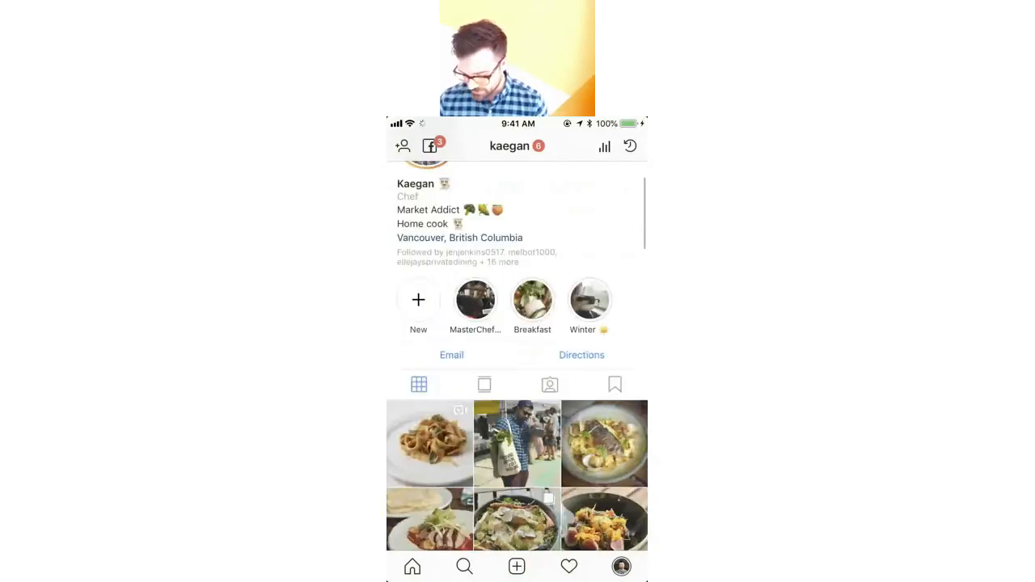
scroll(518, 355, up, 1)
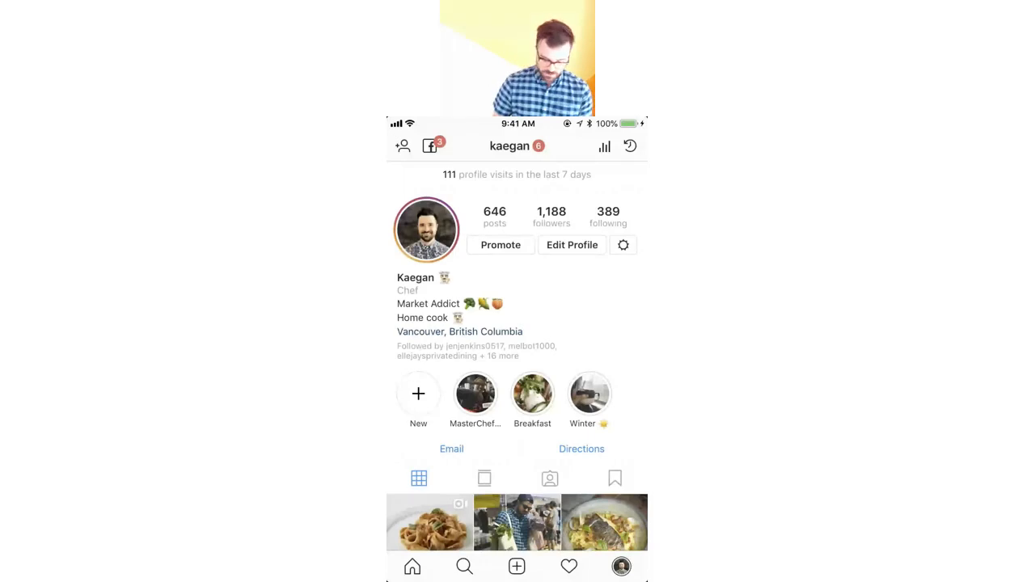
click(517, 567)
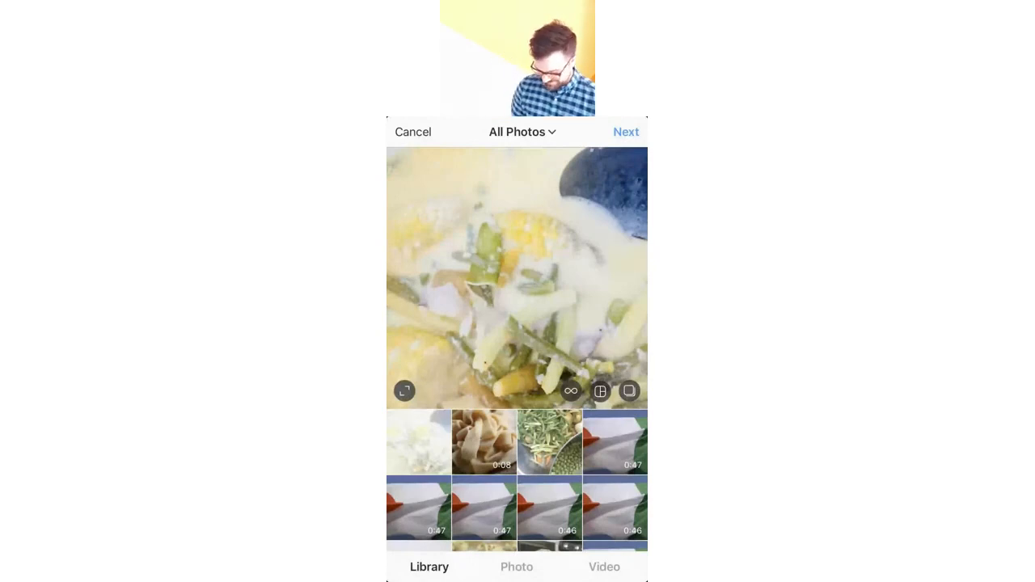
scroll(518, 480, down, 2)
scroll(518, 480, up, 1)
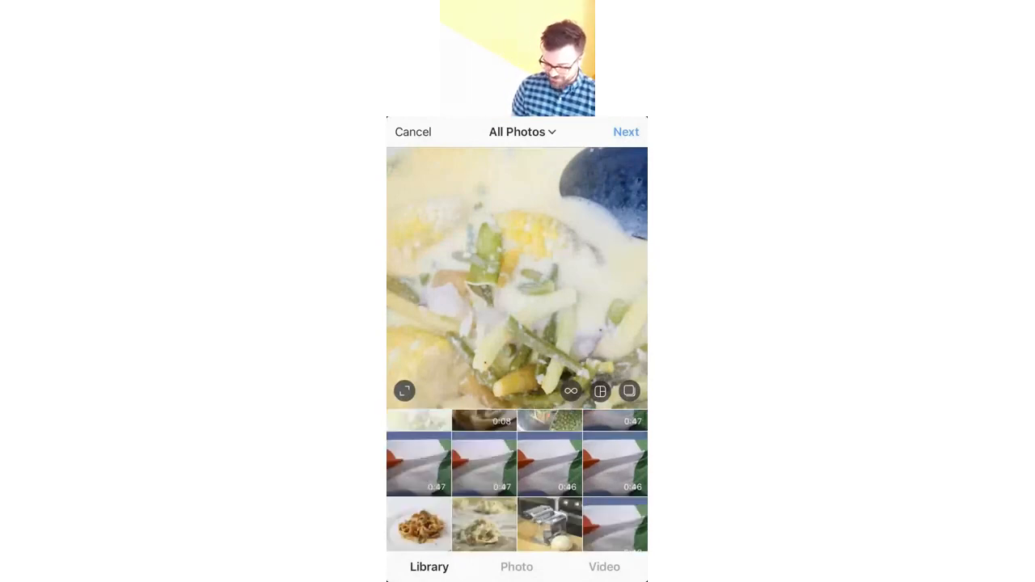
scroll(517, 480, up, 1)
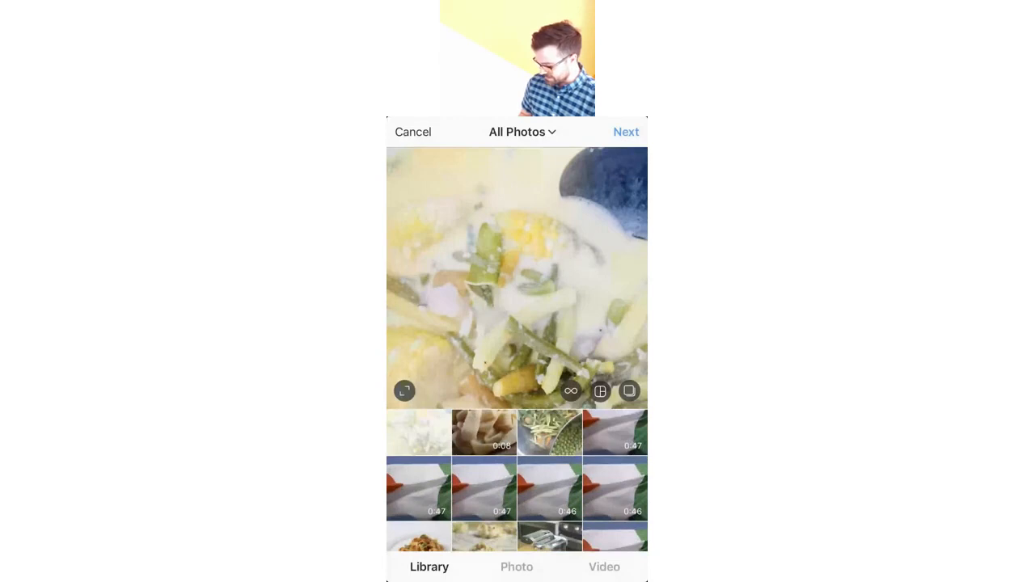
scroll(517, 481, up, 1)
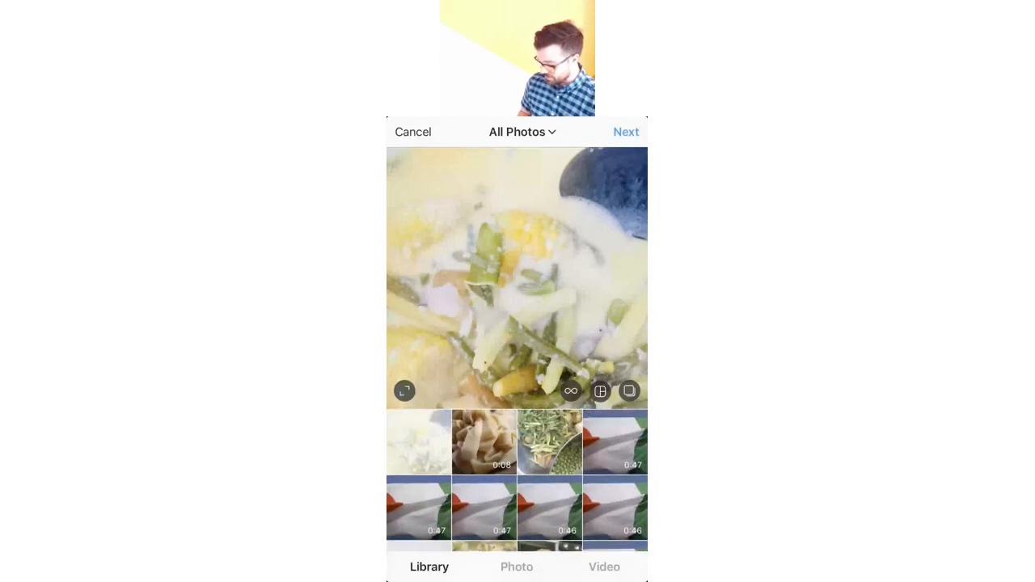
click(615, 442)
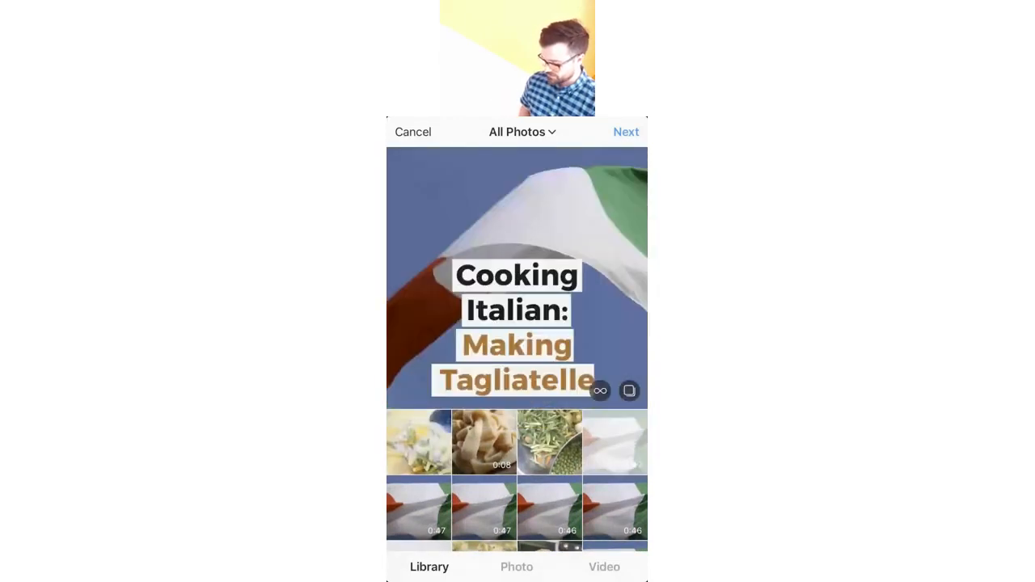
click(626, 132)
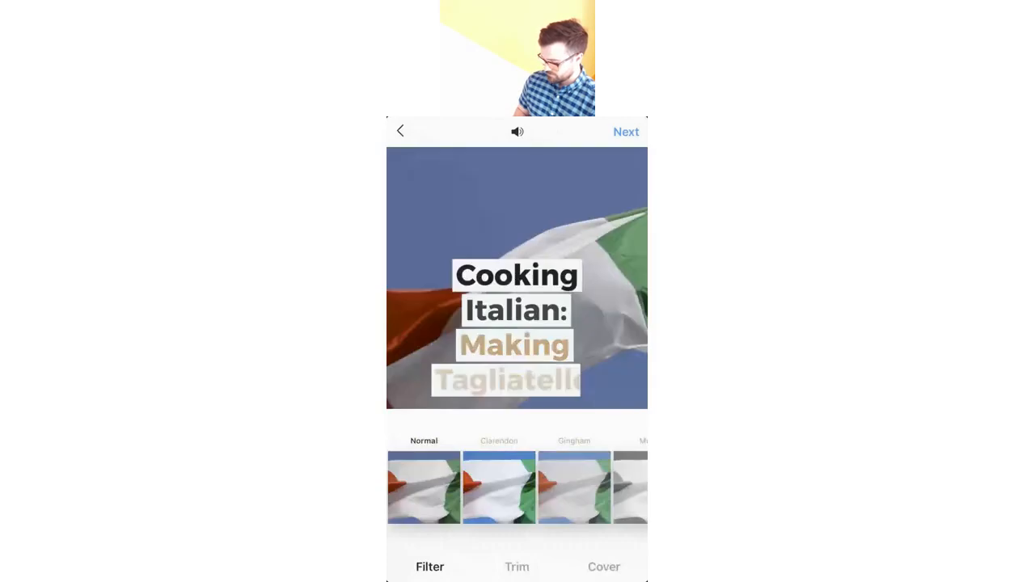
click(626, 131)
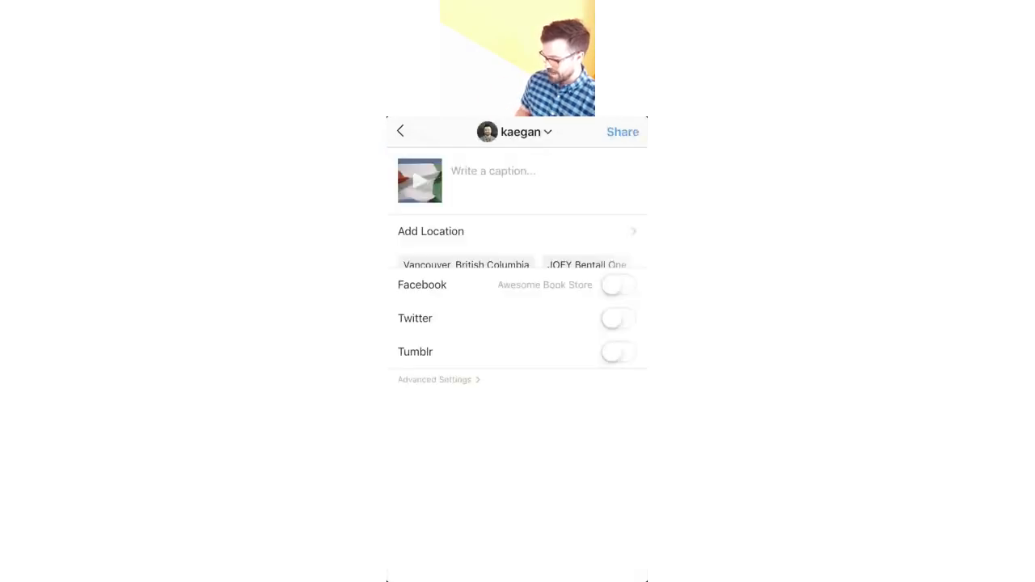
Caption the video post "Check it out!" and set its location to Vancouver, British Columbia.
click(493, 171)
text(Ch)
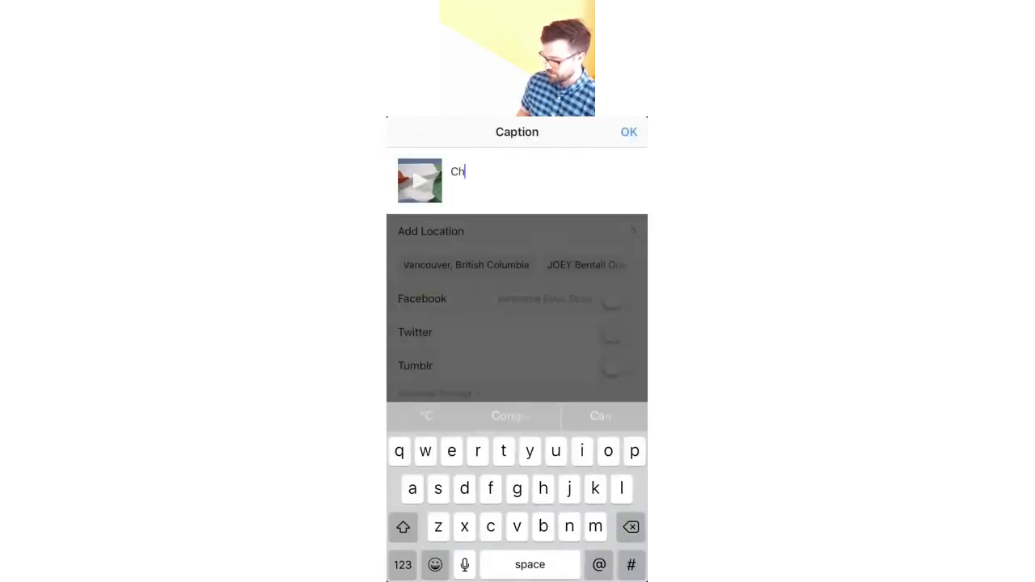
text(eck it out!)
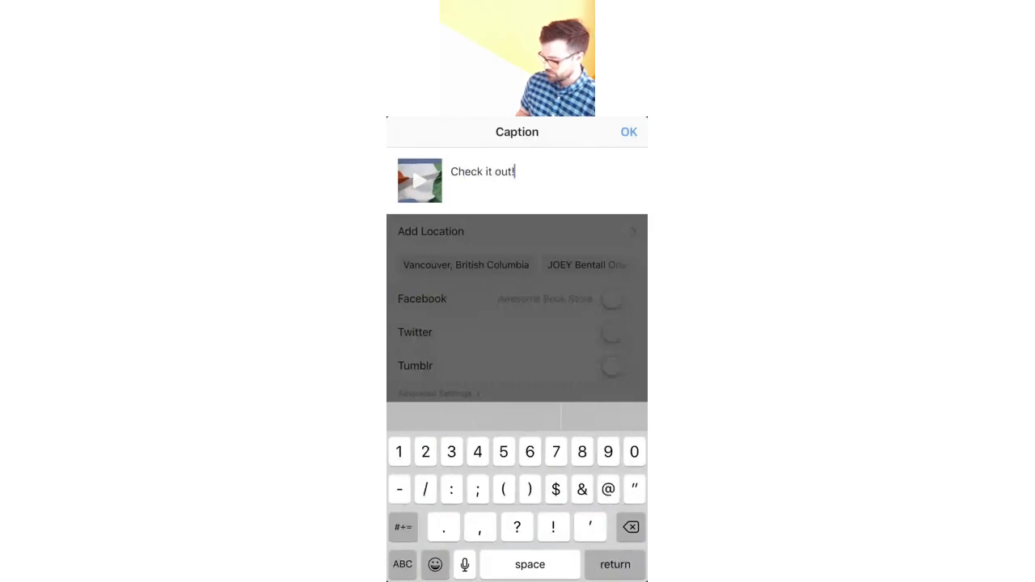
click(630, 131)
click(466, 265)
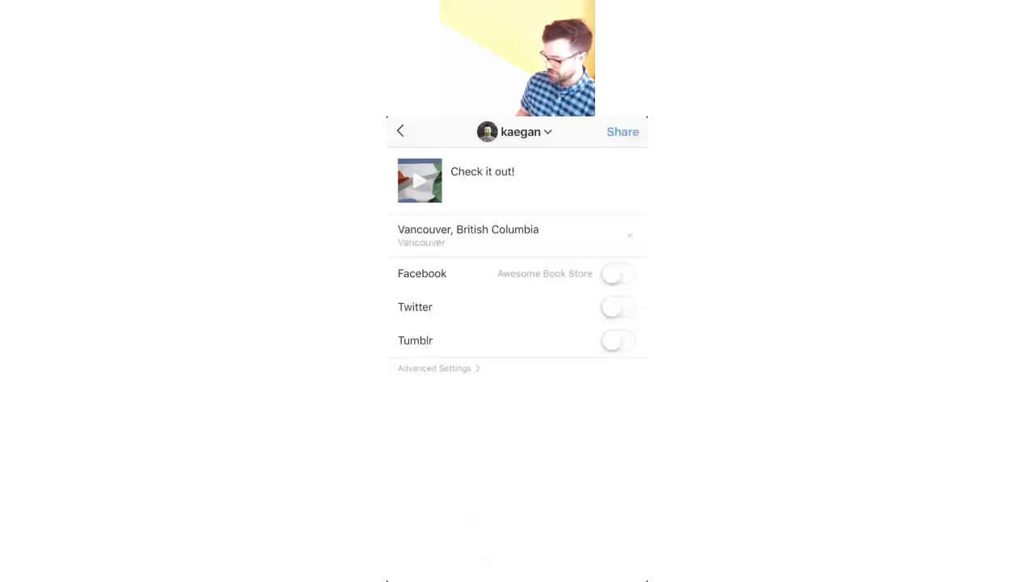